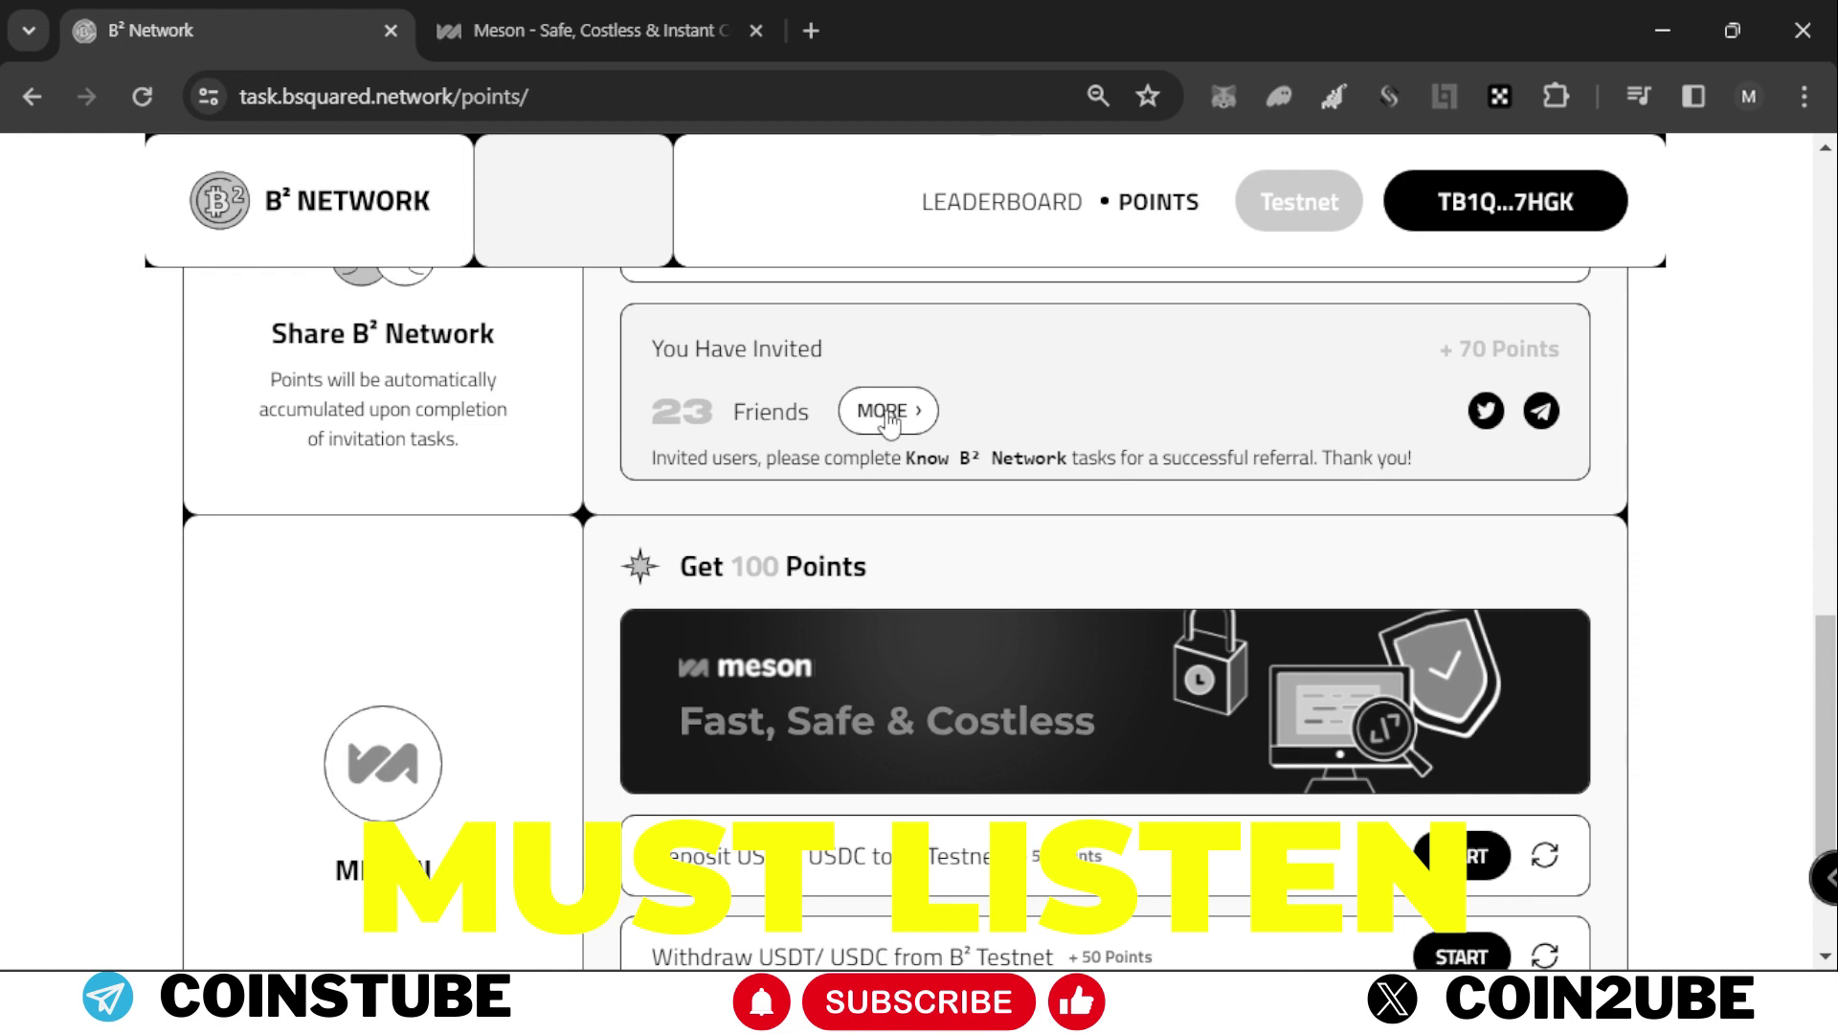
left_click(889, 419)
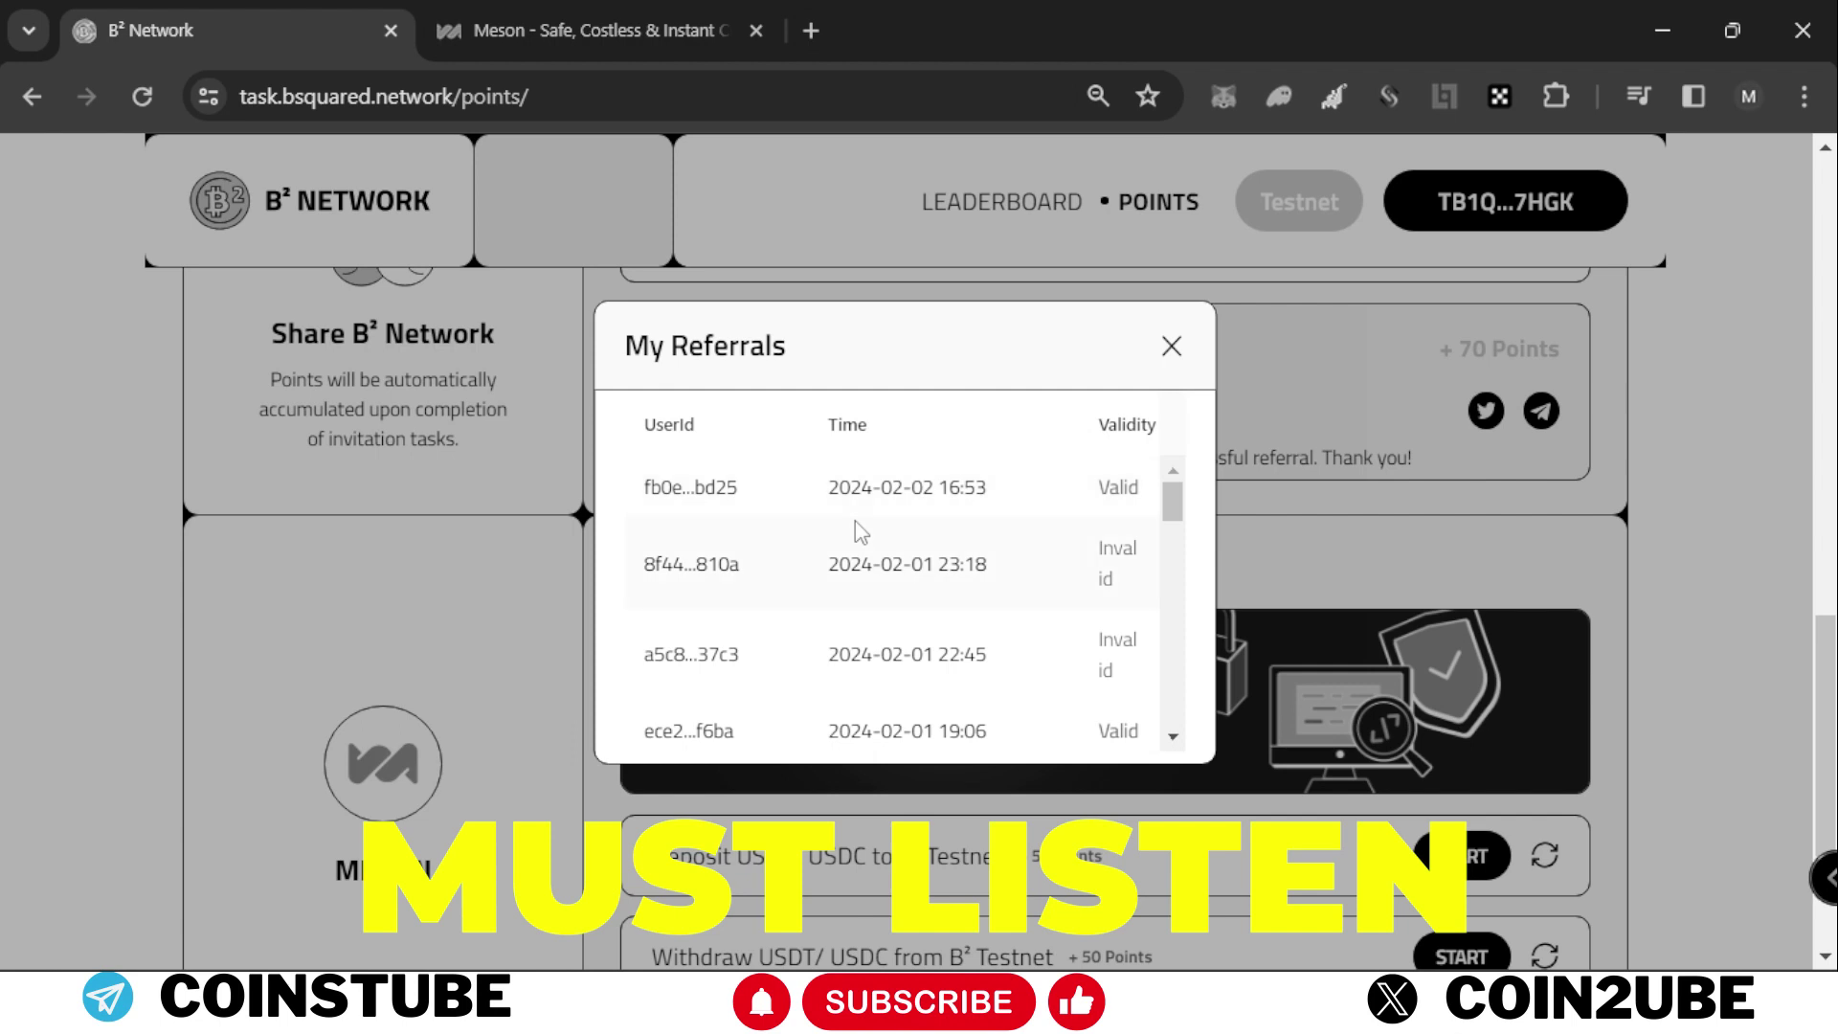
left_click_drag(829, 565, 1143, 580)
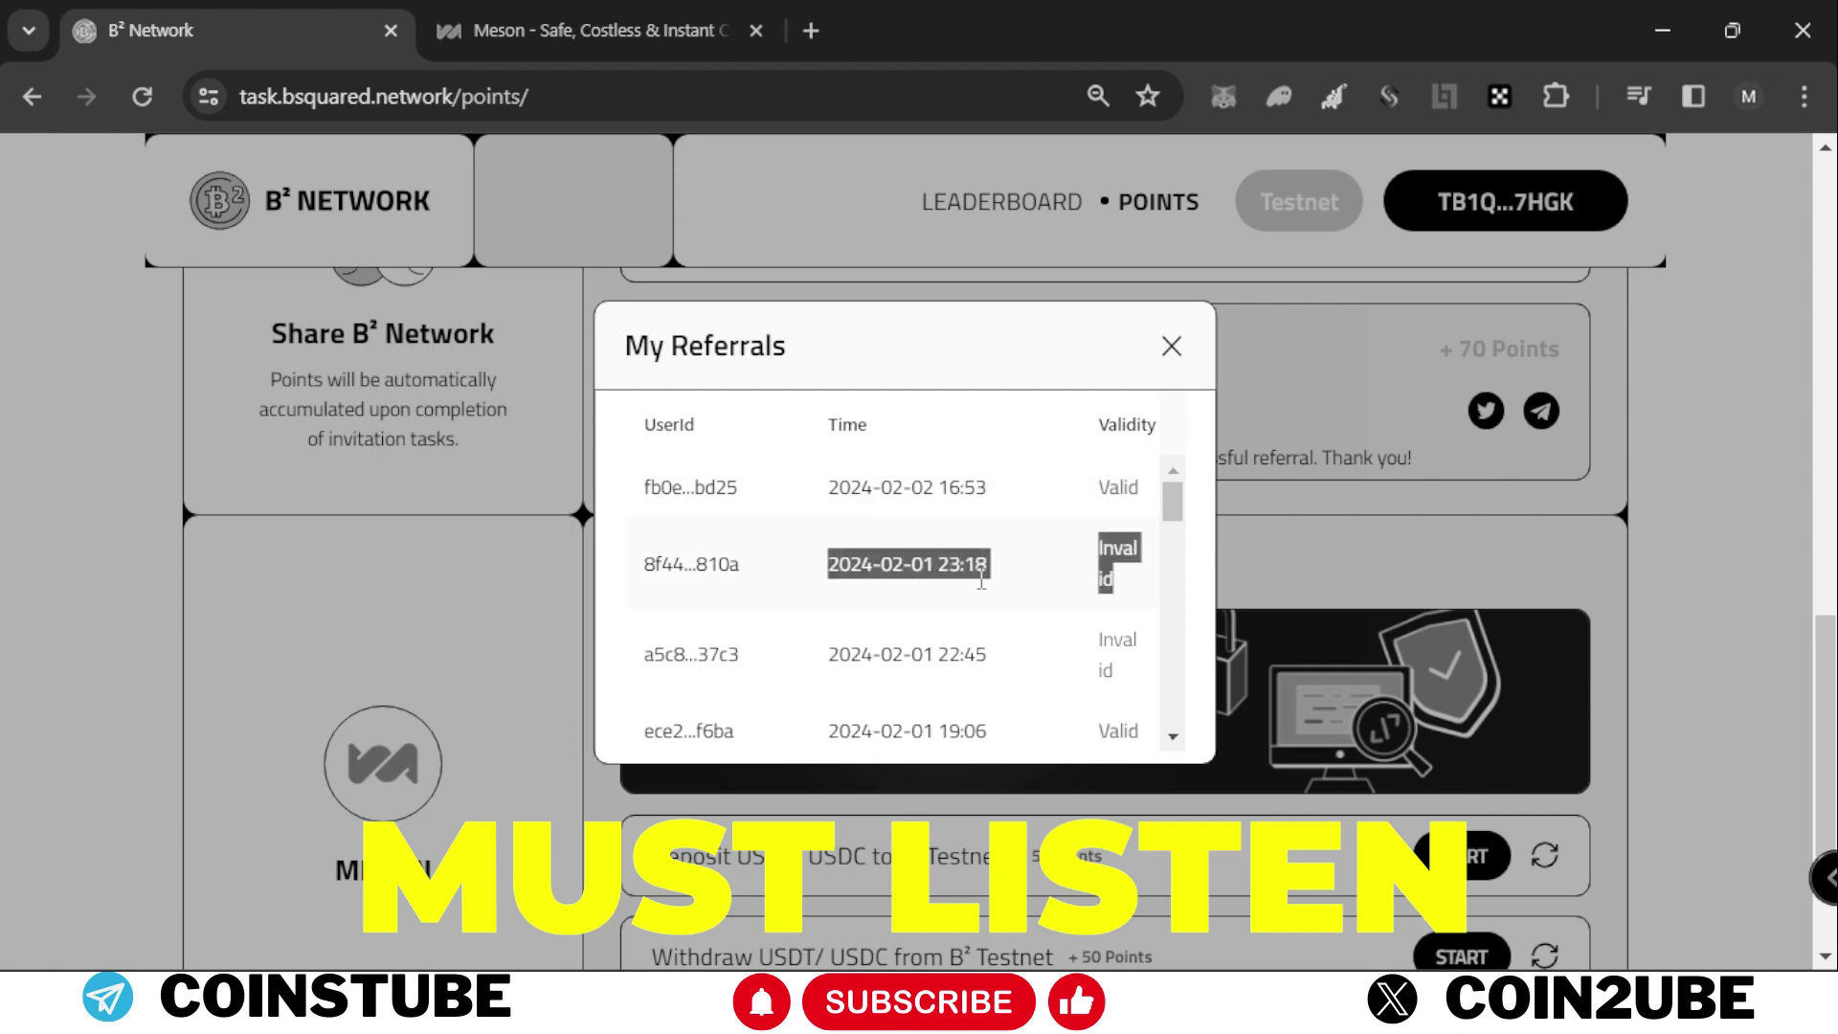
scroll(981, 575, "down", 2)
scroll(981, 577, "down", 3)
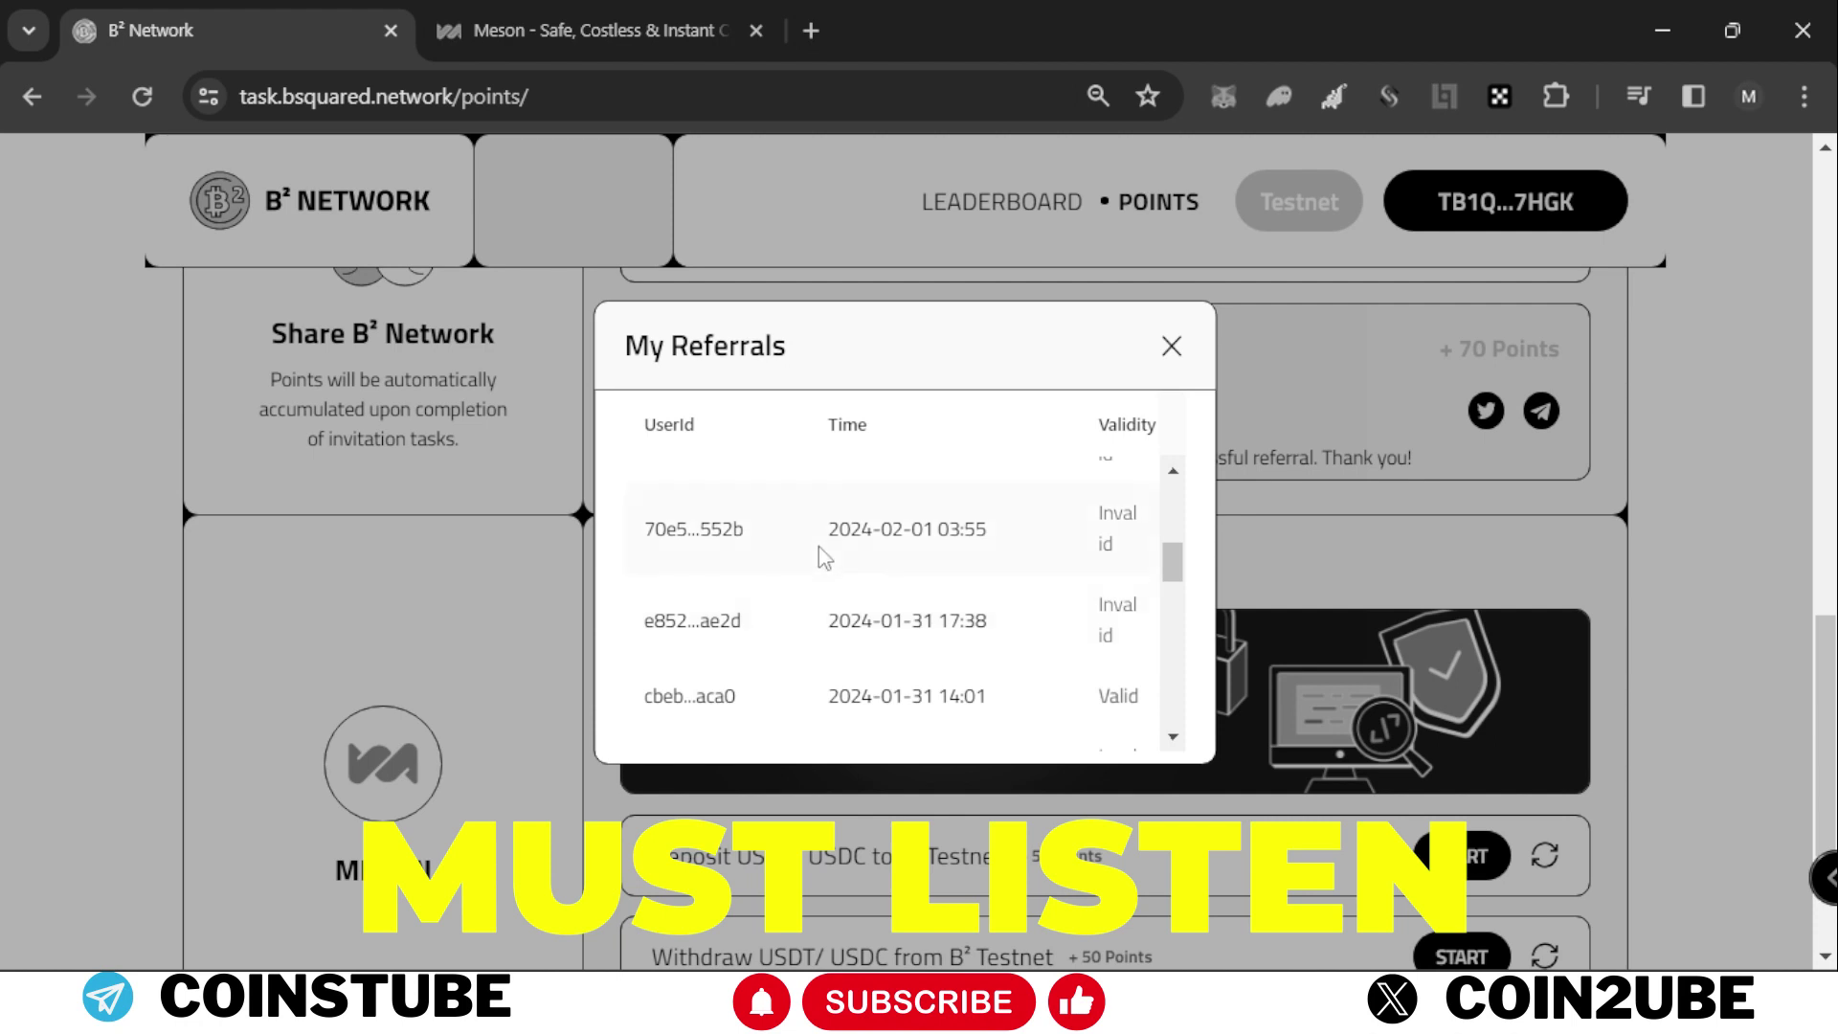
left_click_drag(743, 530, 681, 534)
left_click_drag(948, 530, 892, 529)
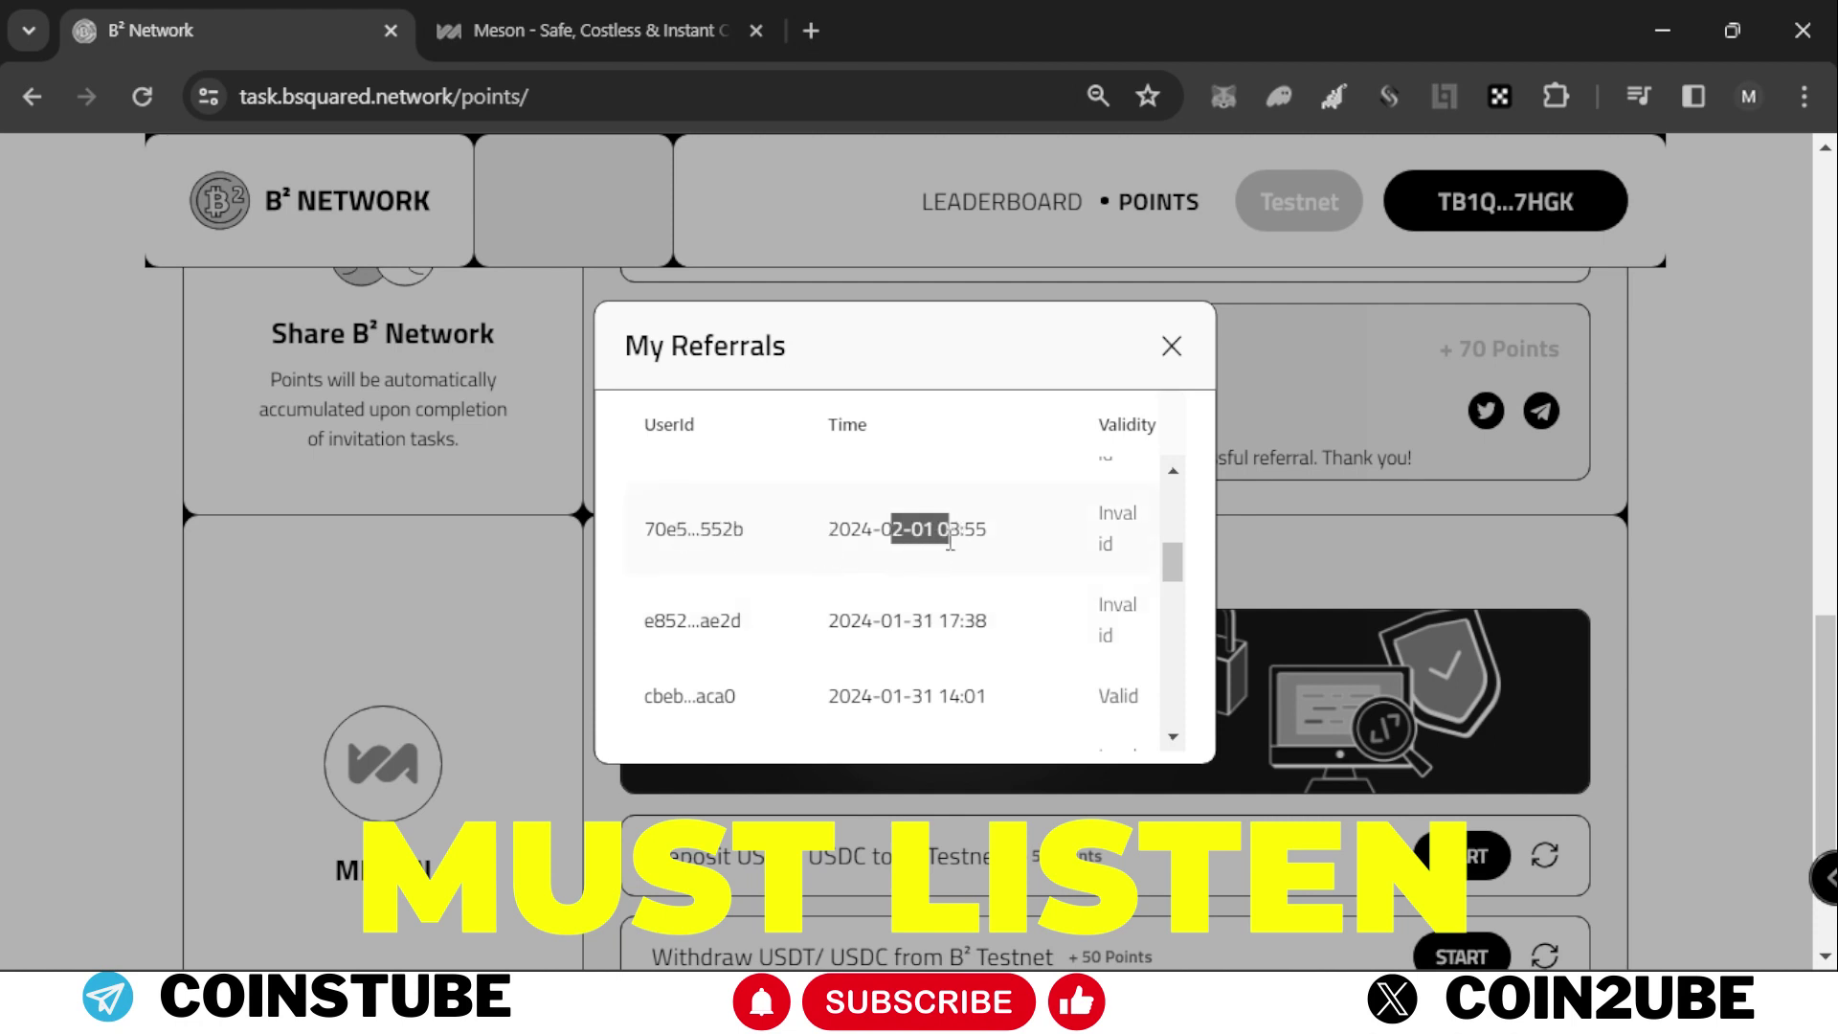
left_click(1129, 545)
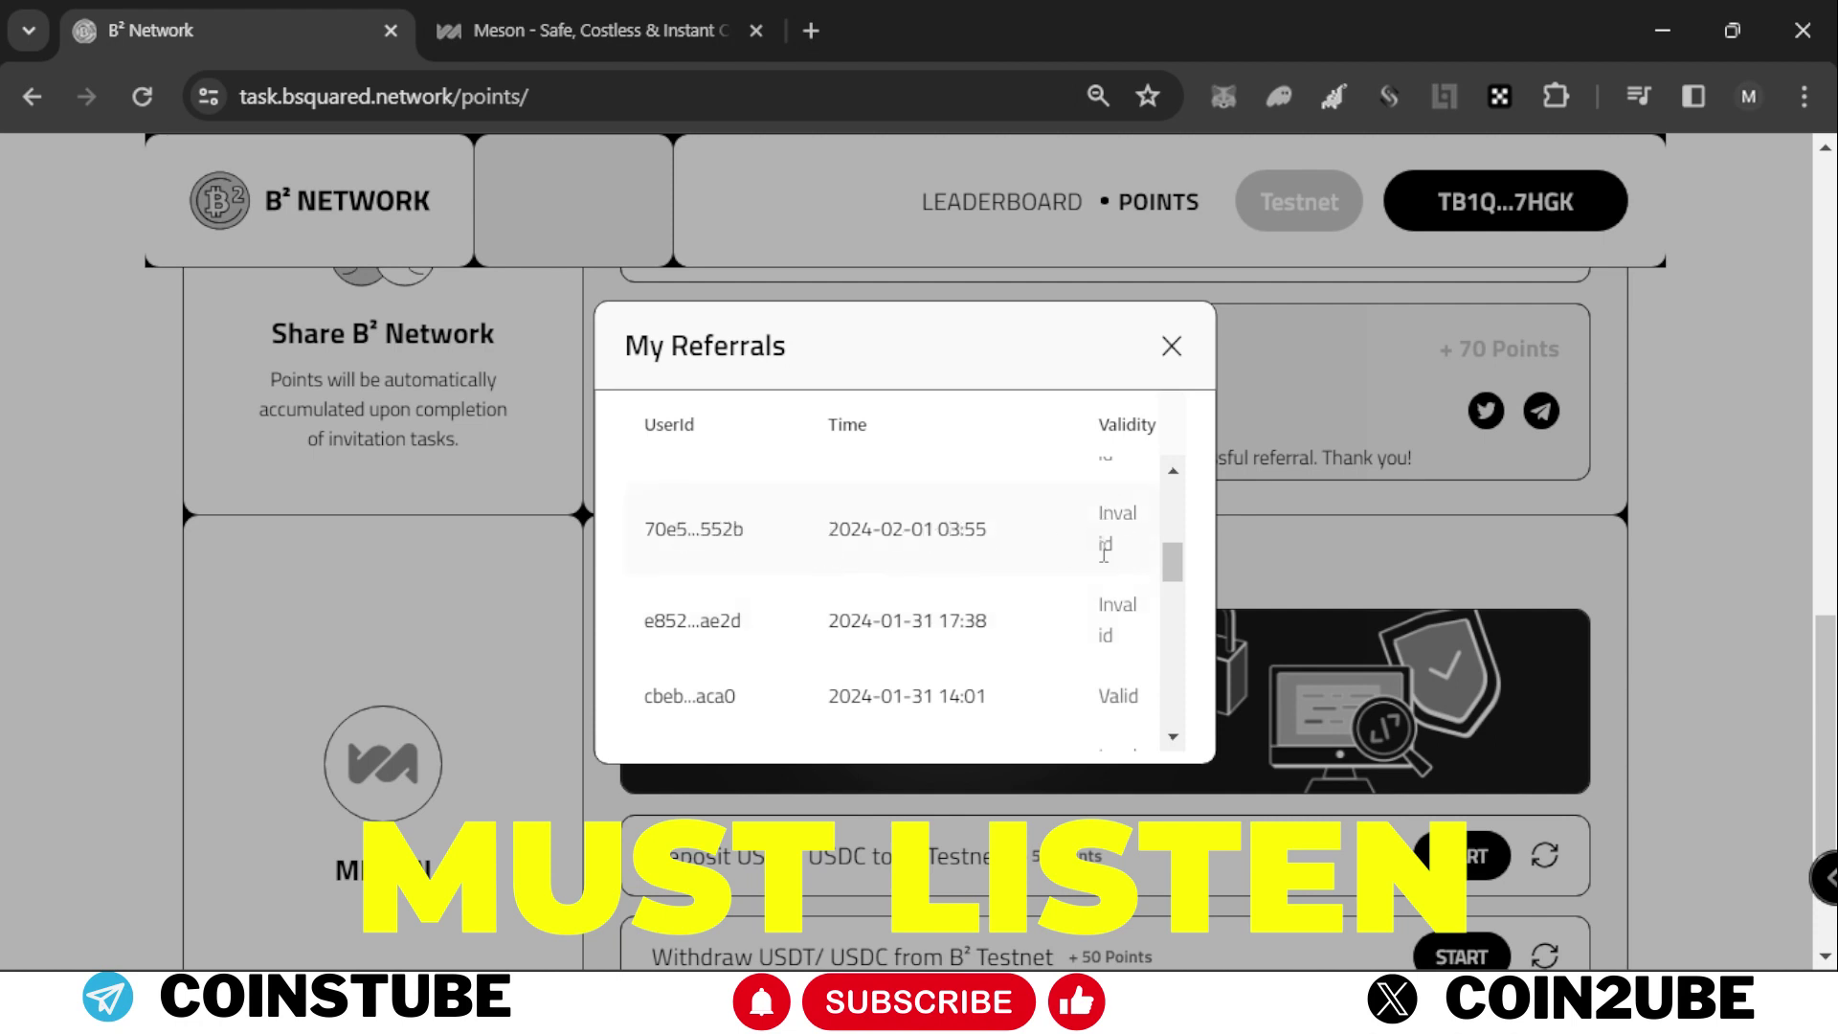
scroll(1033, 563, "down", 2)
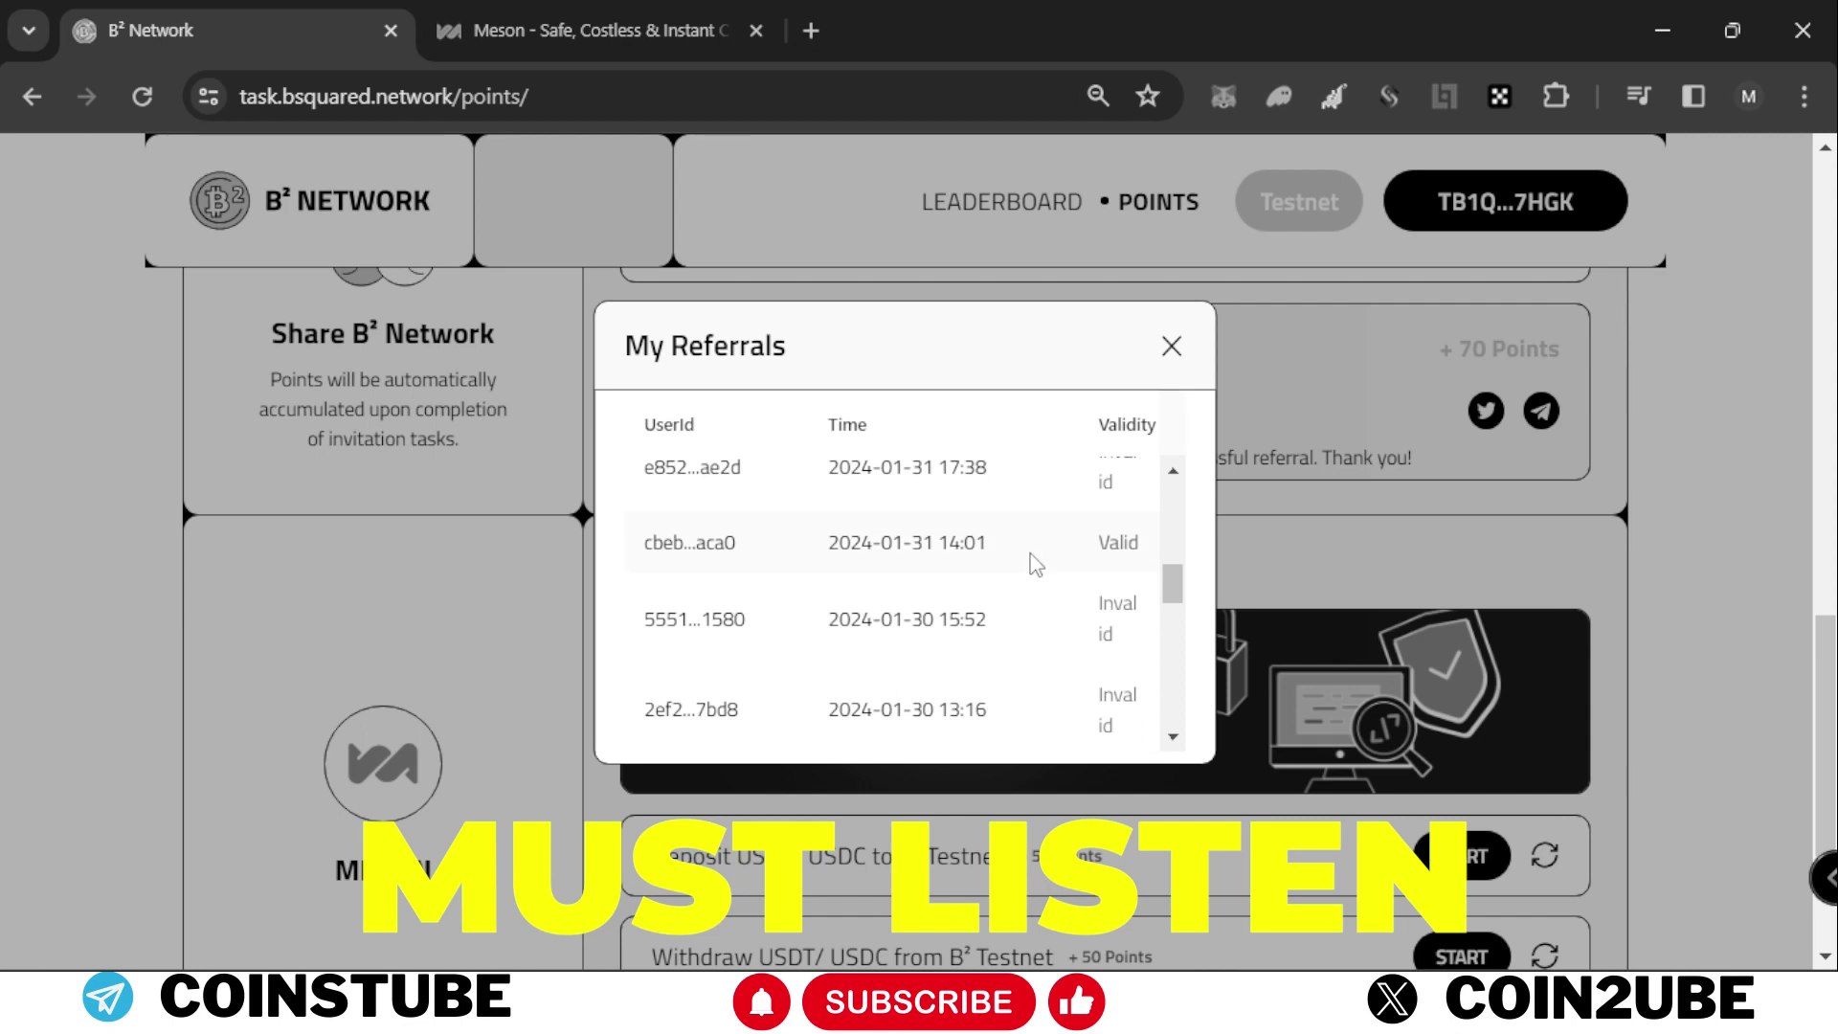
scroll(1036, 564, "down", 2)
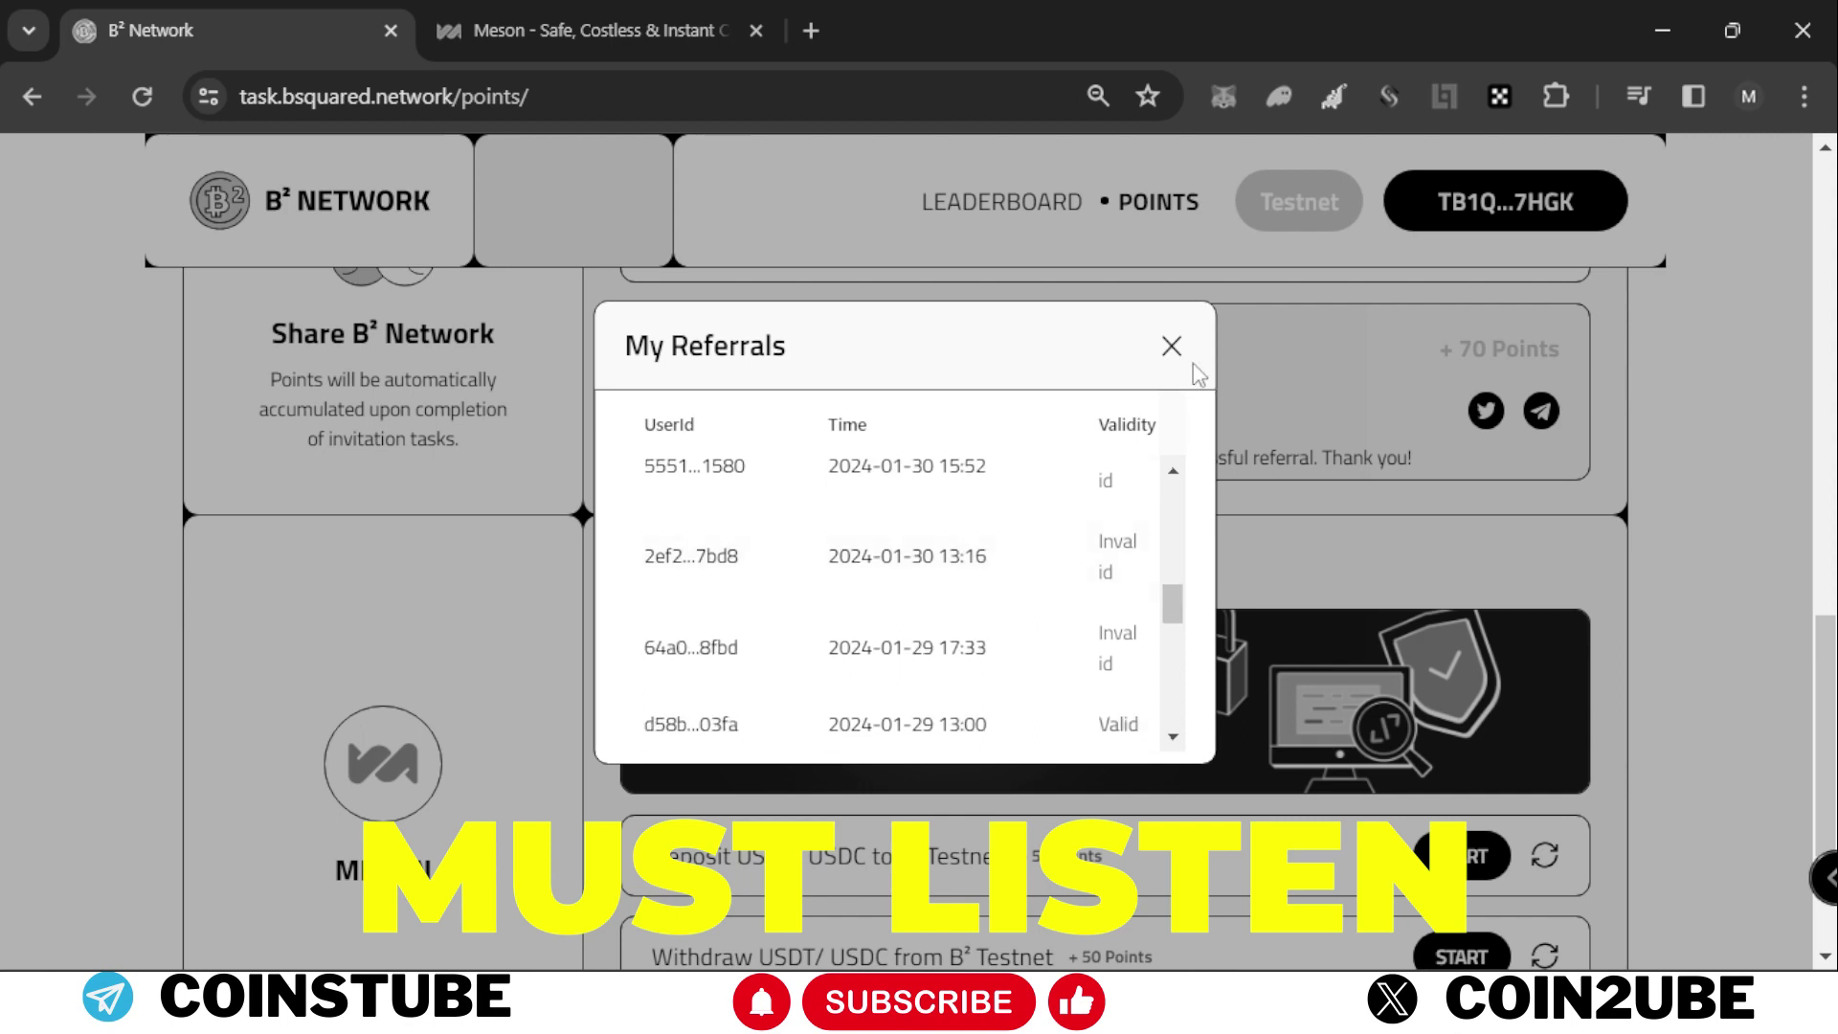
- Close the referrals list, then reopen it and scroll through the remaining referrals
left_click(1171, 345)
scroll(1184, 526, "up", 4)
scroll(1185, 527, "up", 4)
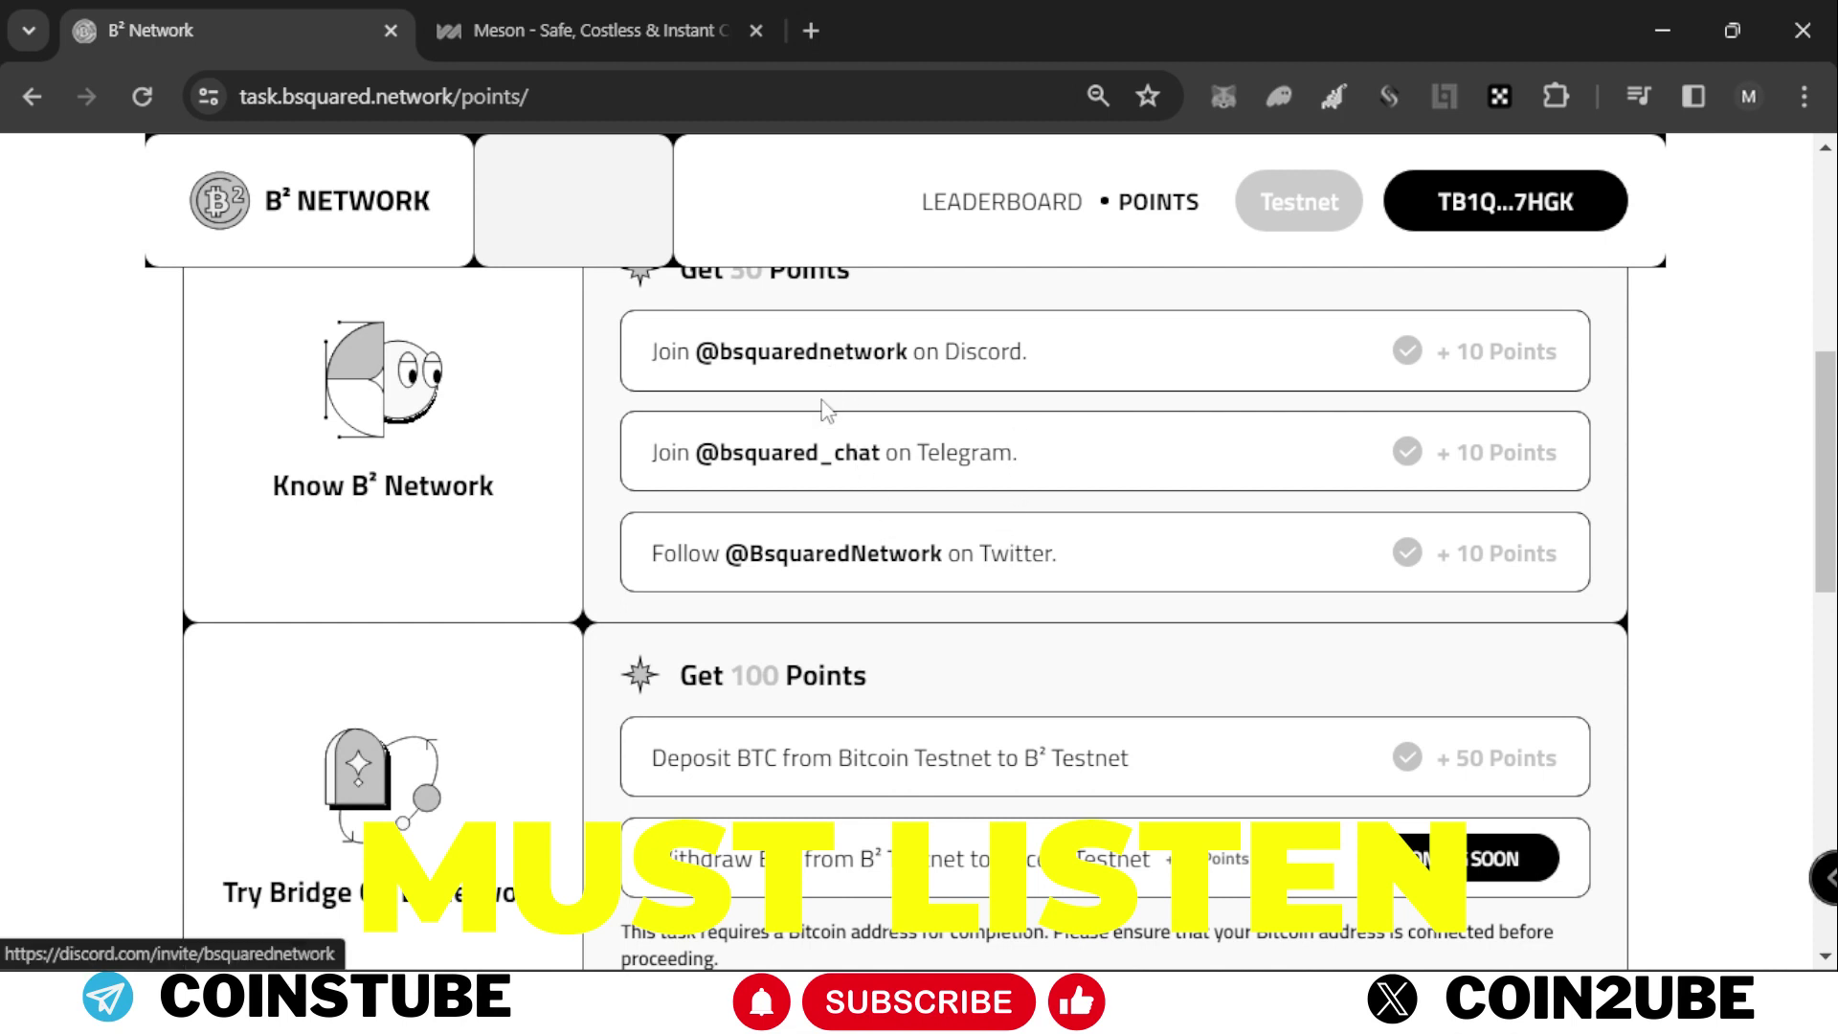
scroll(927, 584, "down", 2)
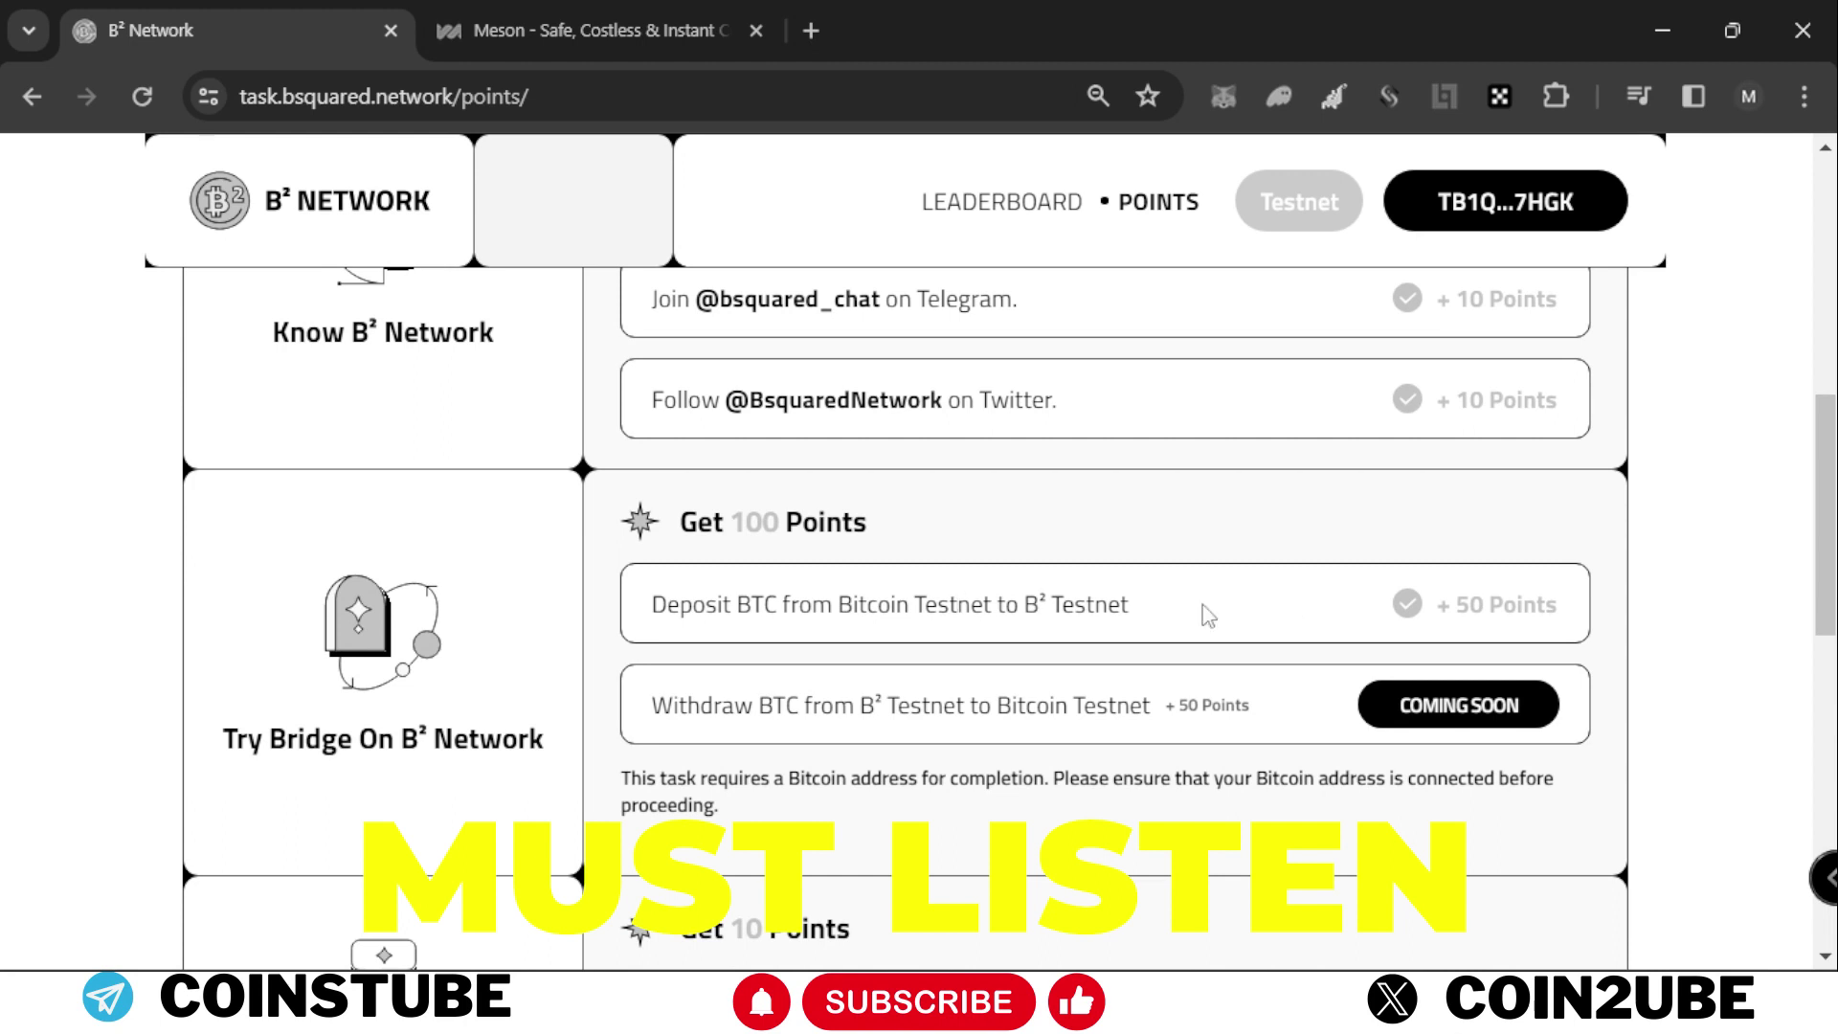
scroll(1163, 605, "down", 6)
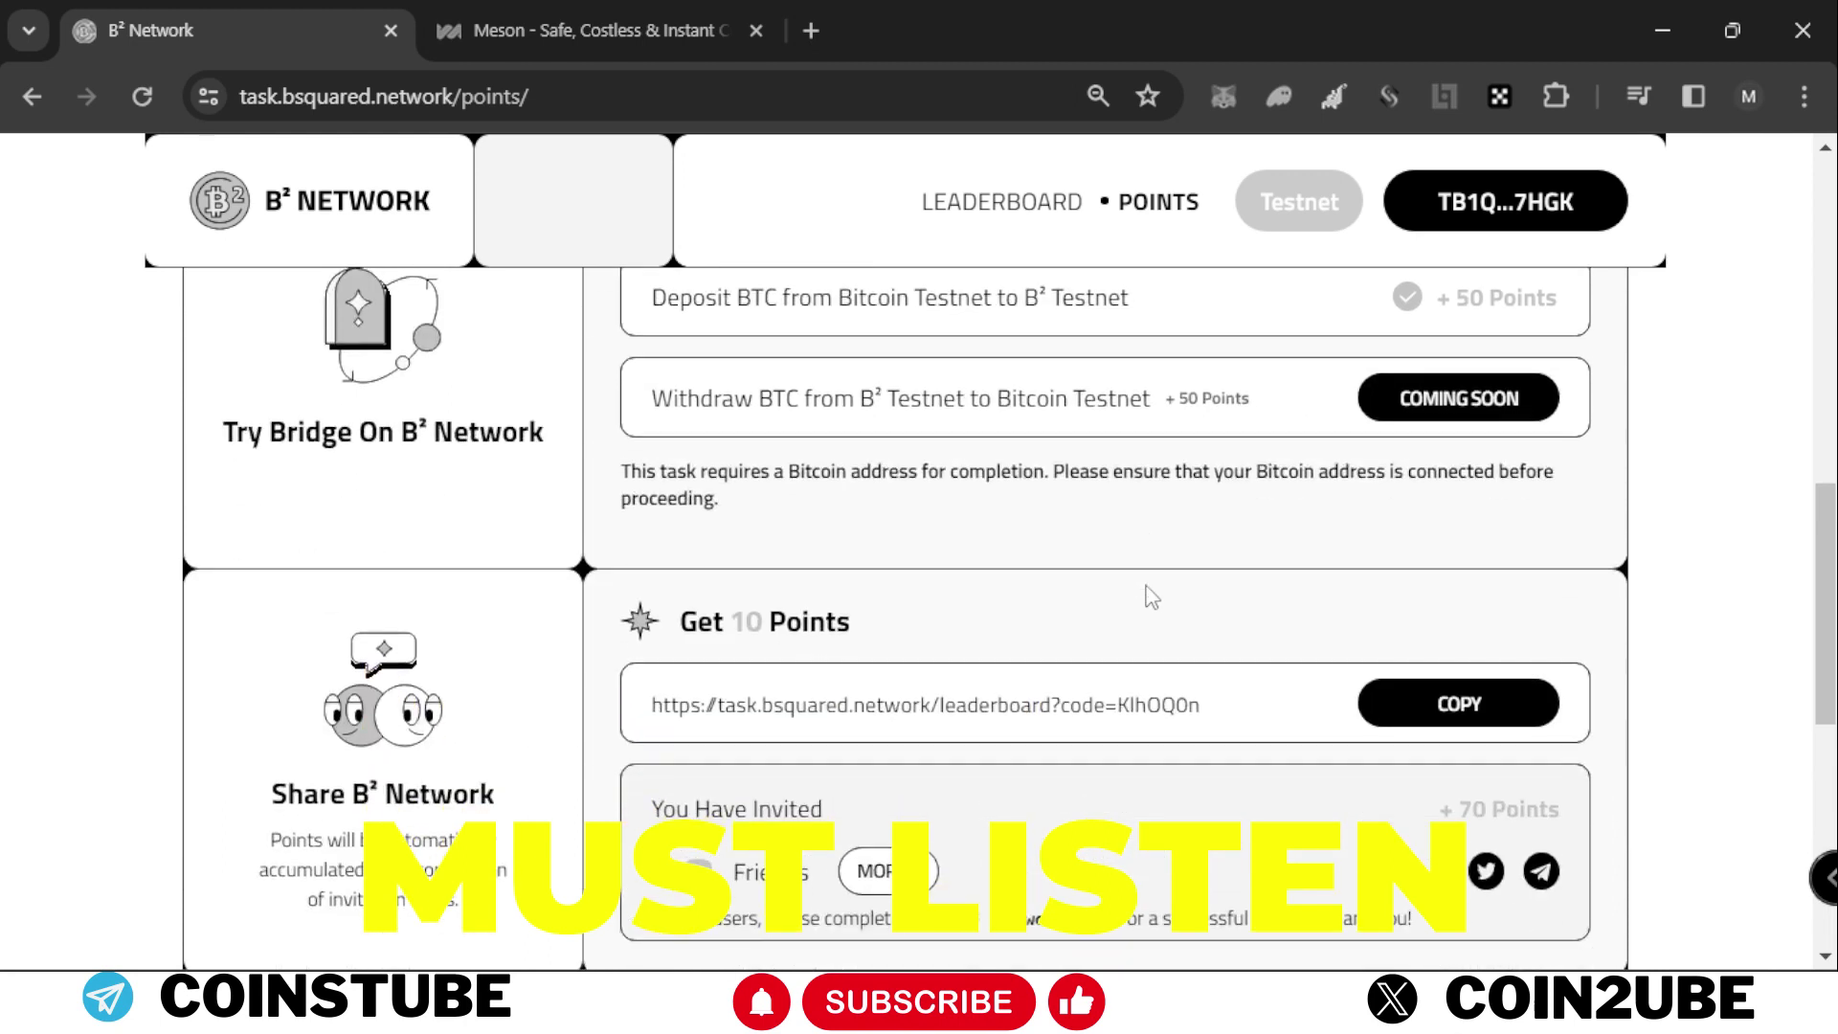
left_click(934, 720)
scroll(967, 563, "down", 2)
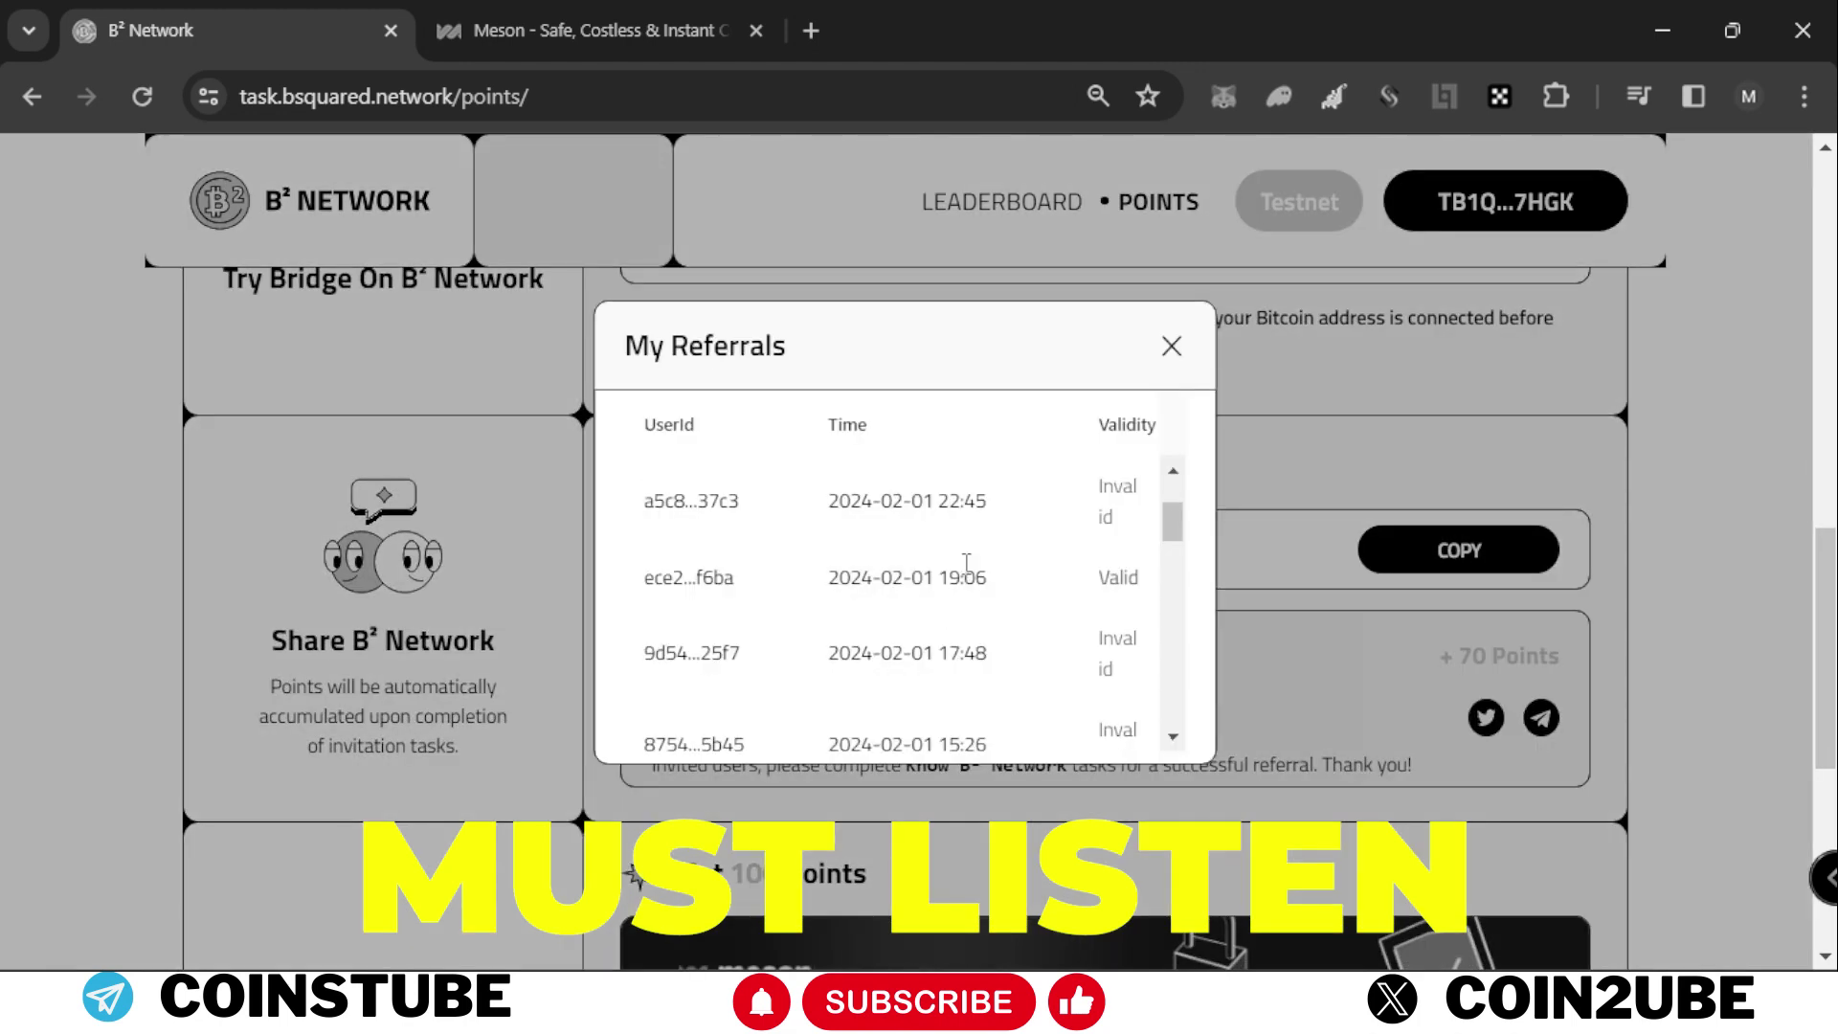
scroll(967, 563, "down", 2)
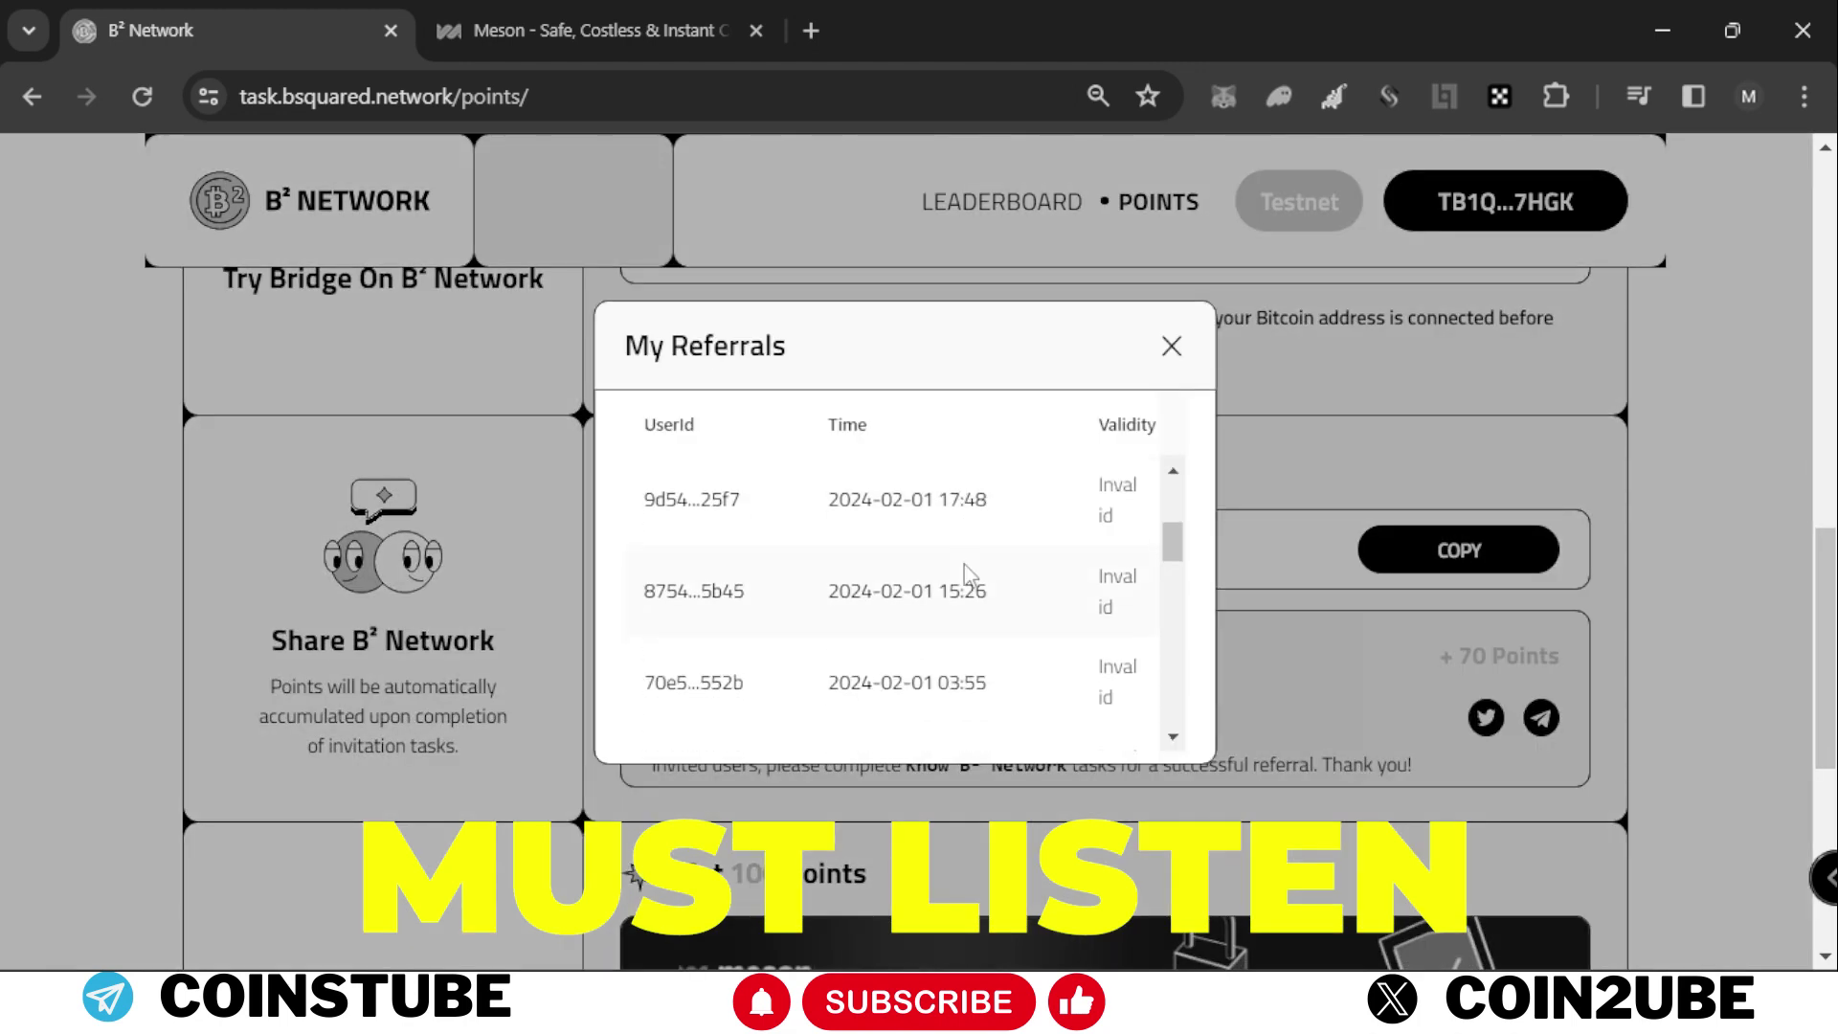
scroll(966, 571, "down", 3)
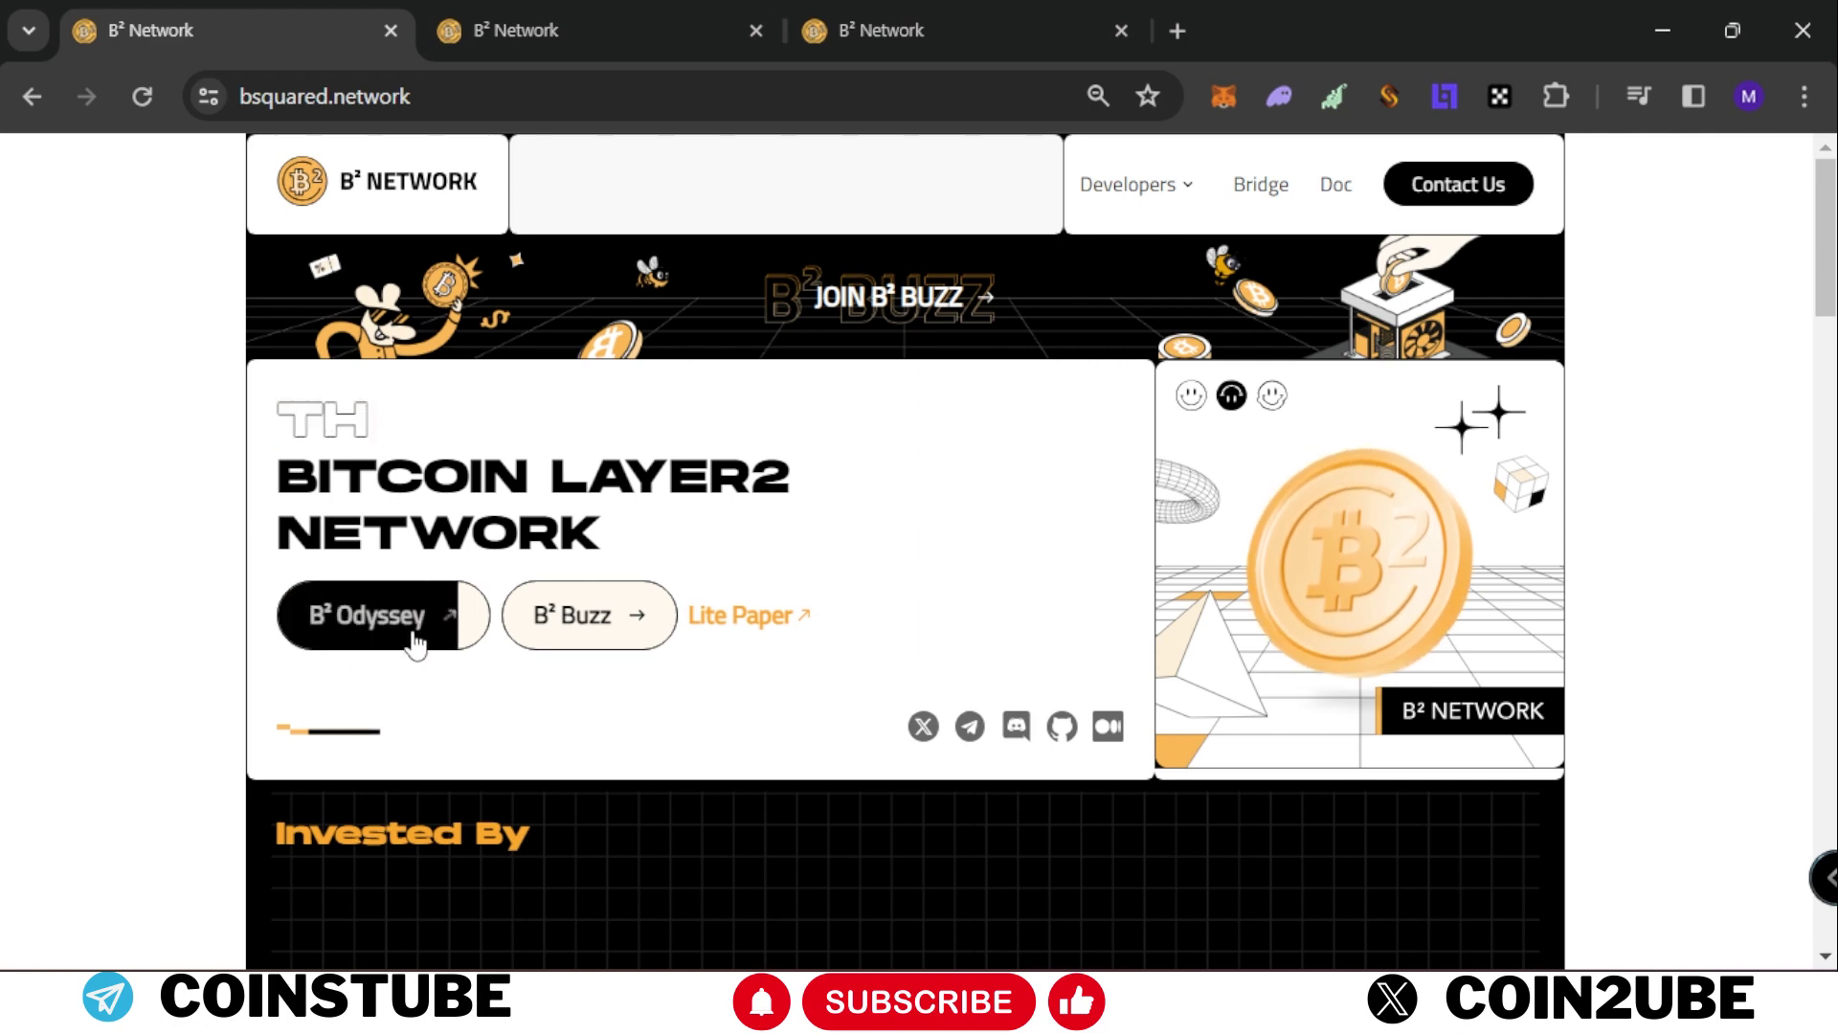
- Switch to the task.bsquared.network/points tab showing My Points at 0 points and rank 0
left_click(653, 11)
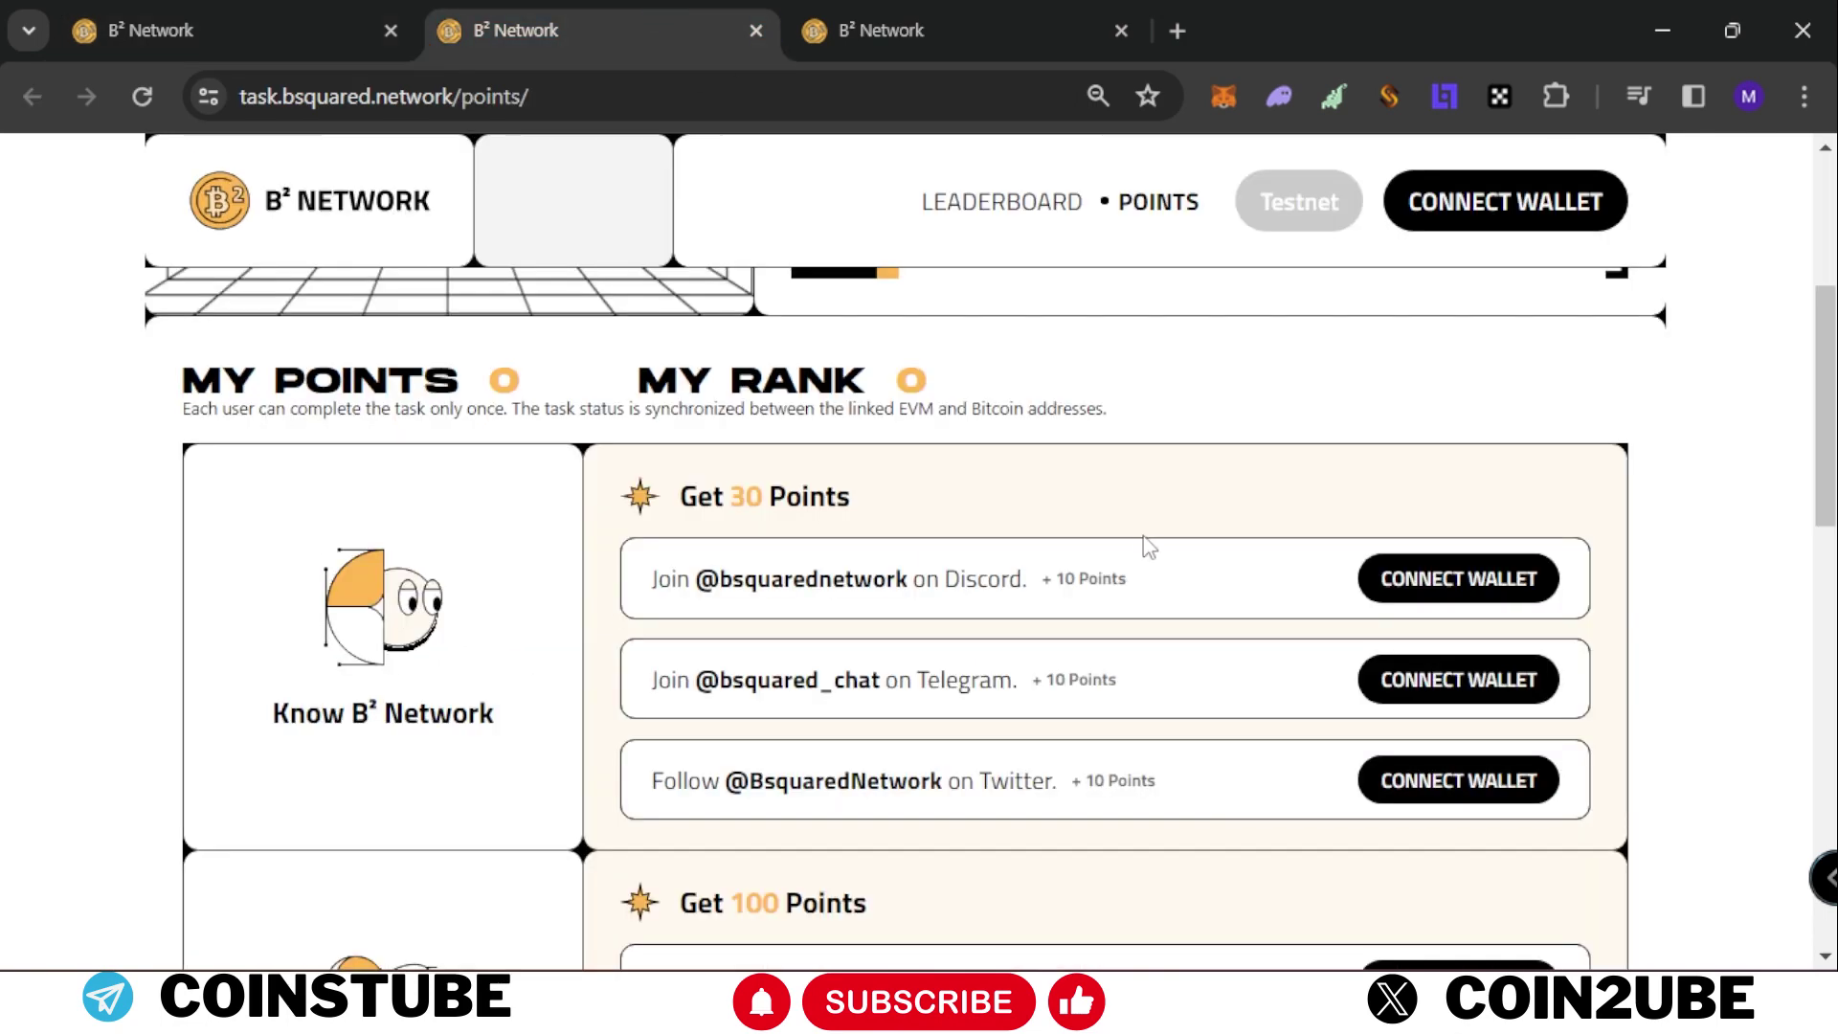
scroll(1001, 502, "up", 2)
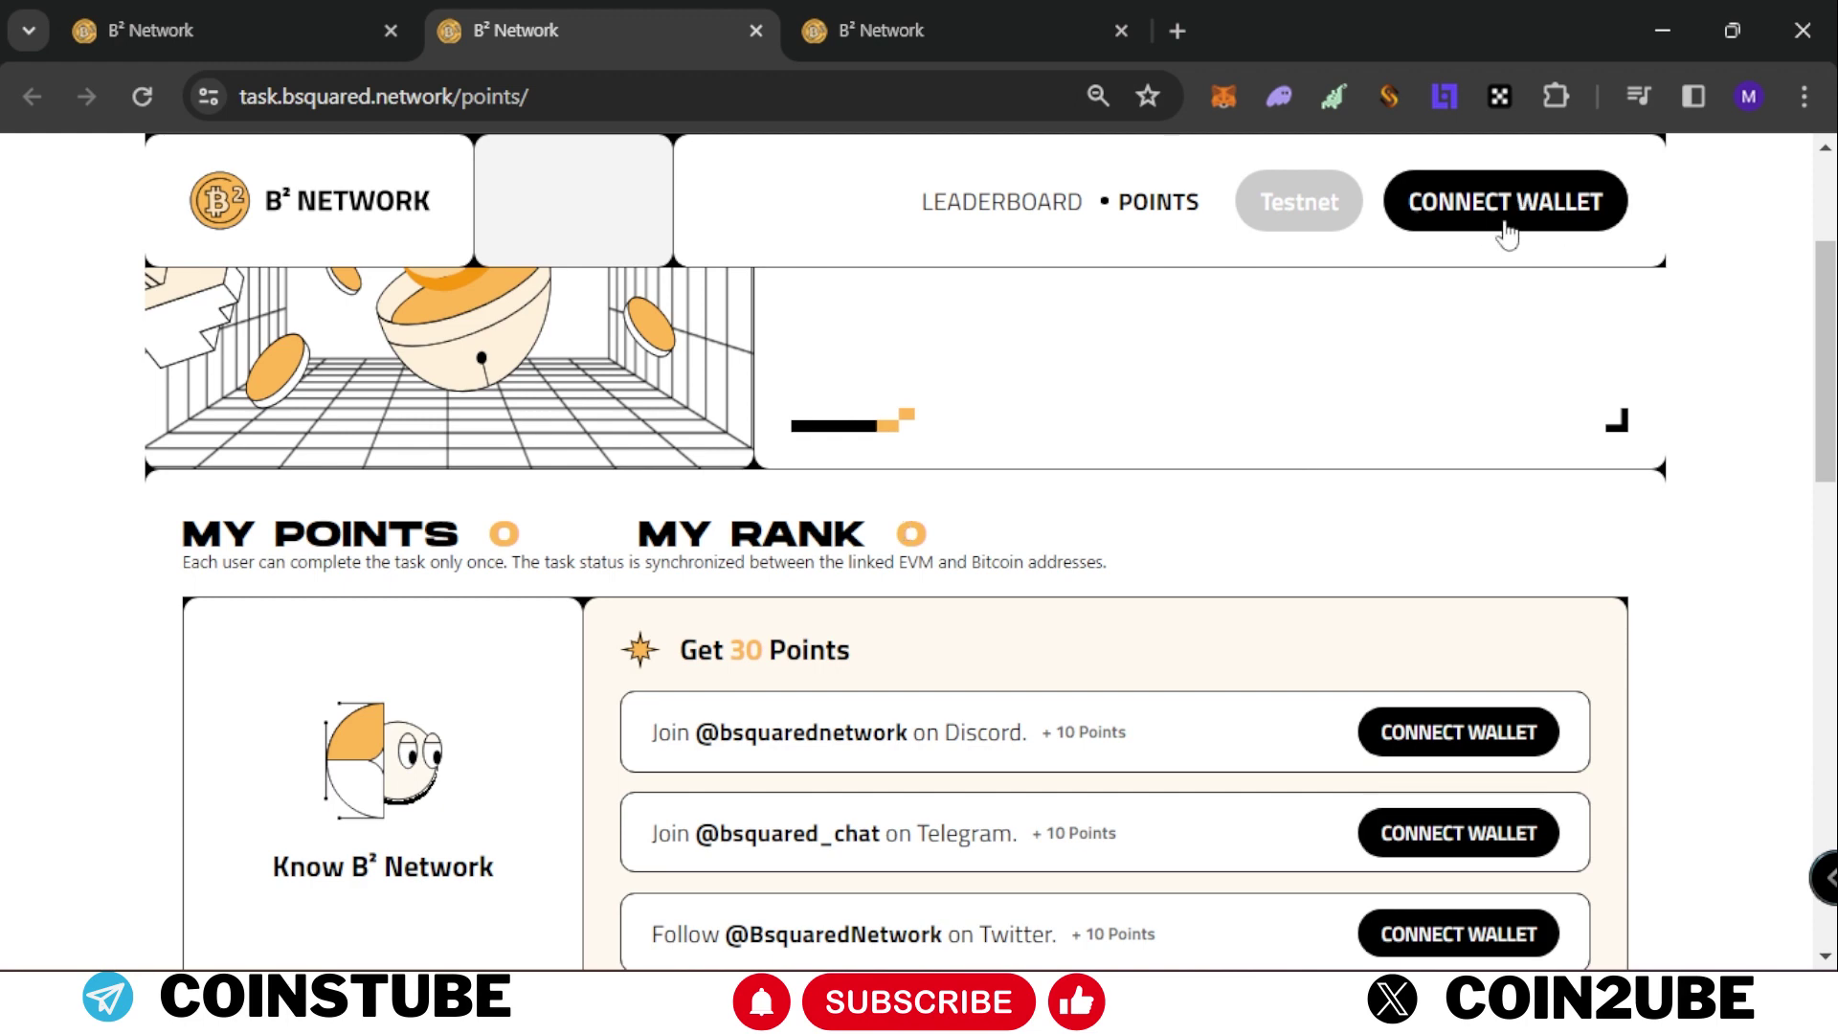
- Keep UniSat's network on Testnet in Settings and copy the wallet's testnet receiving address
left_click(1388, 98)
mouse_move(1187, 412)
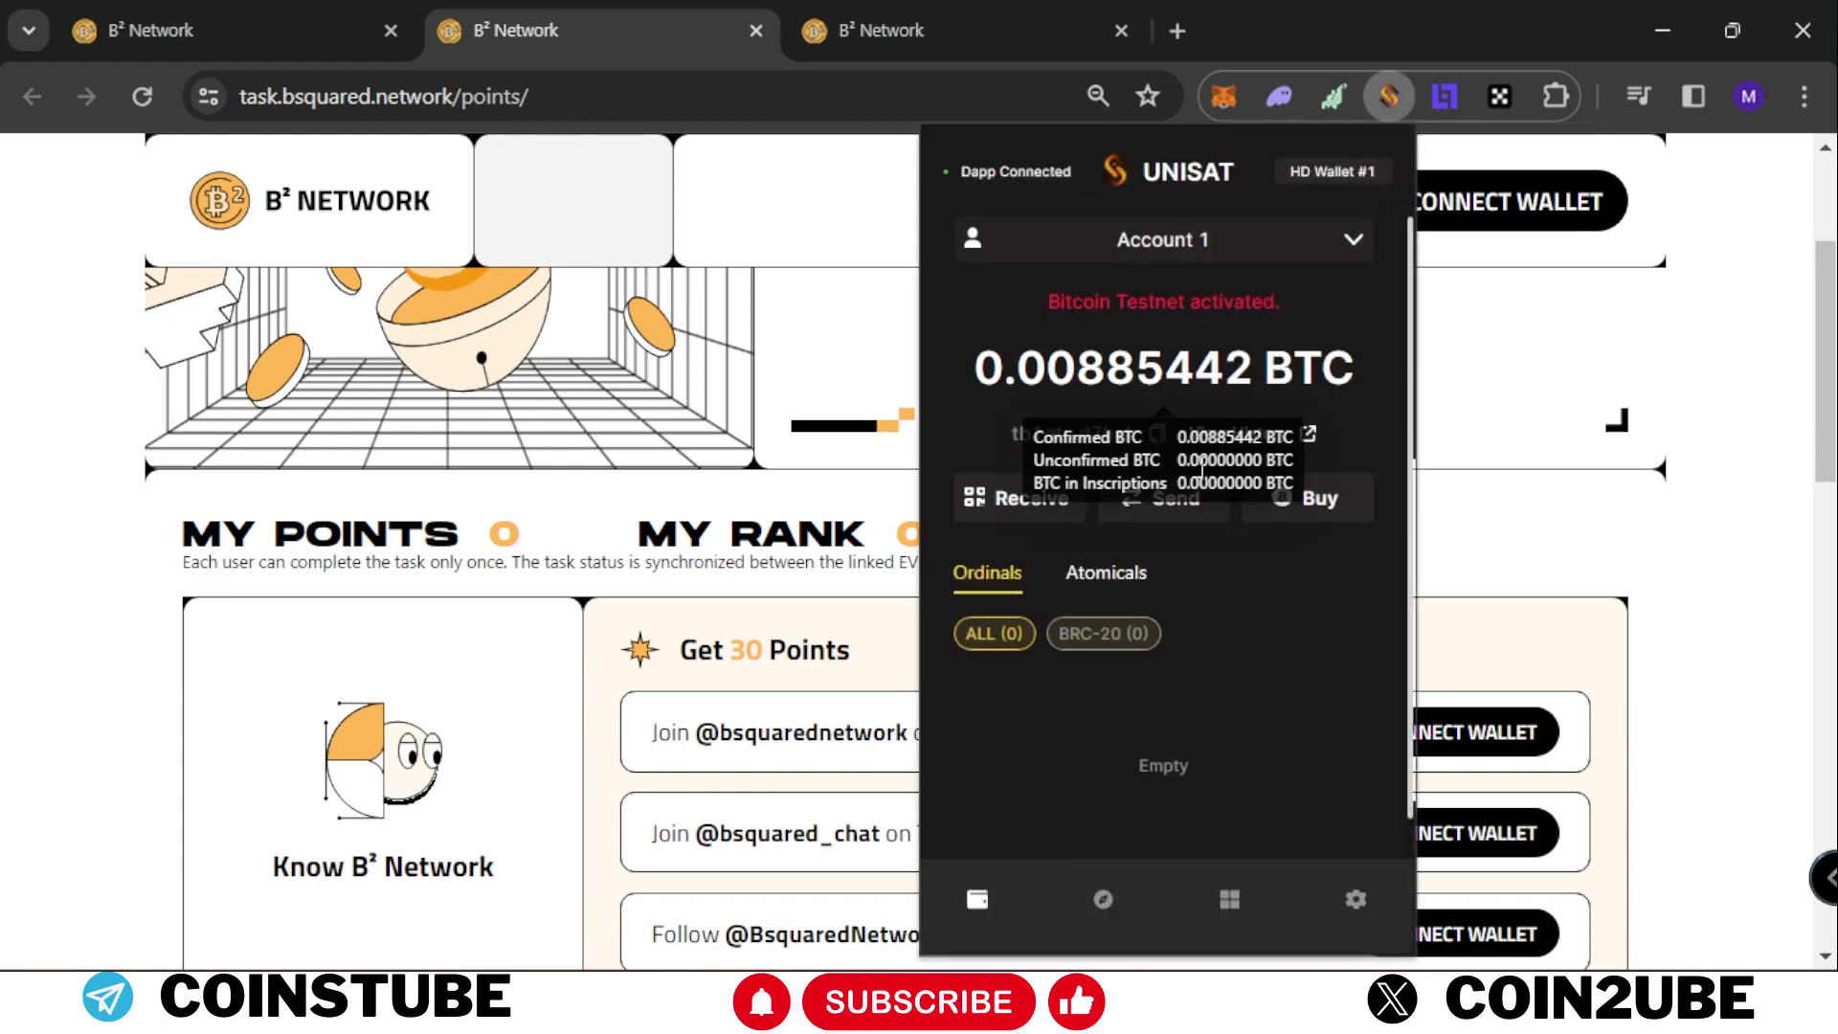
left_click(1357, 905)
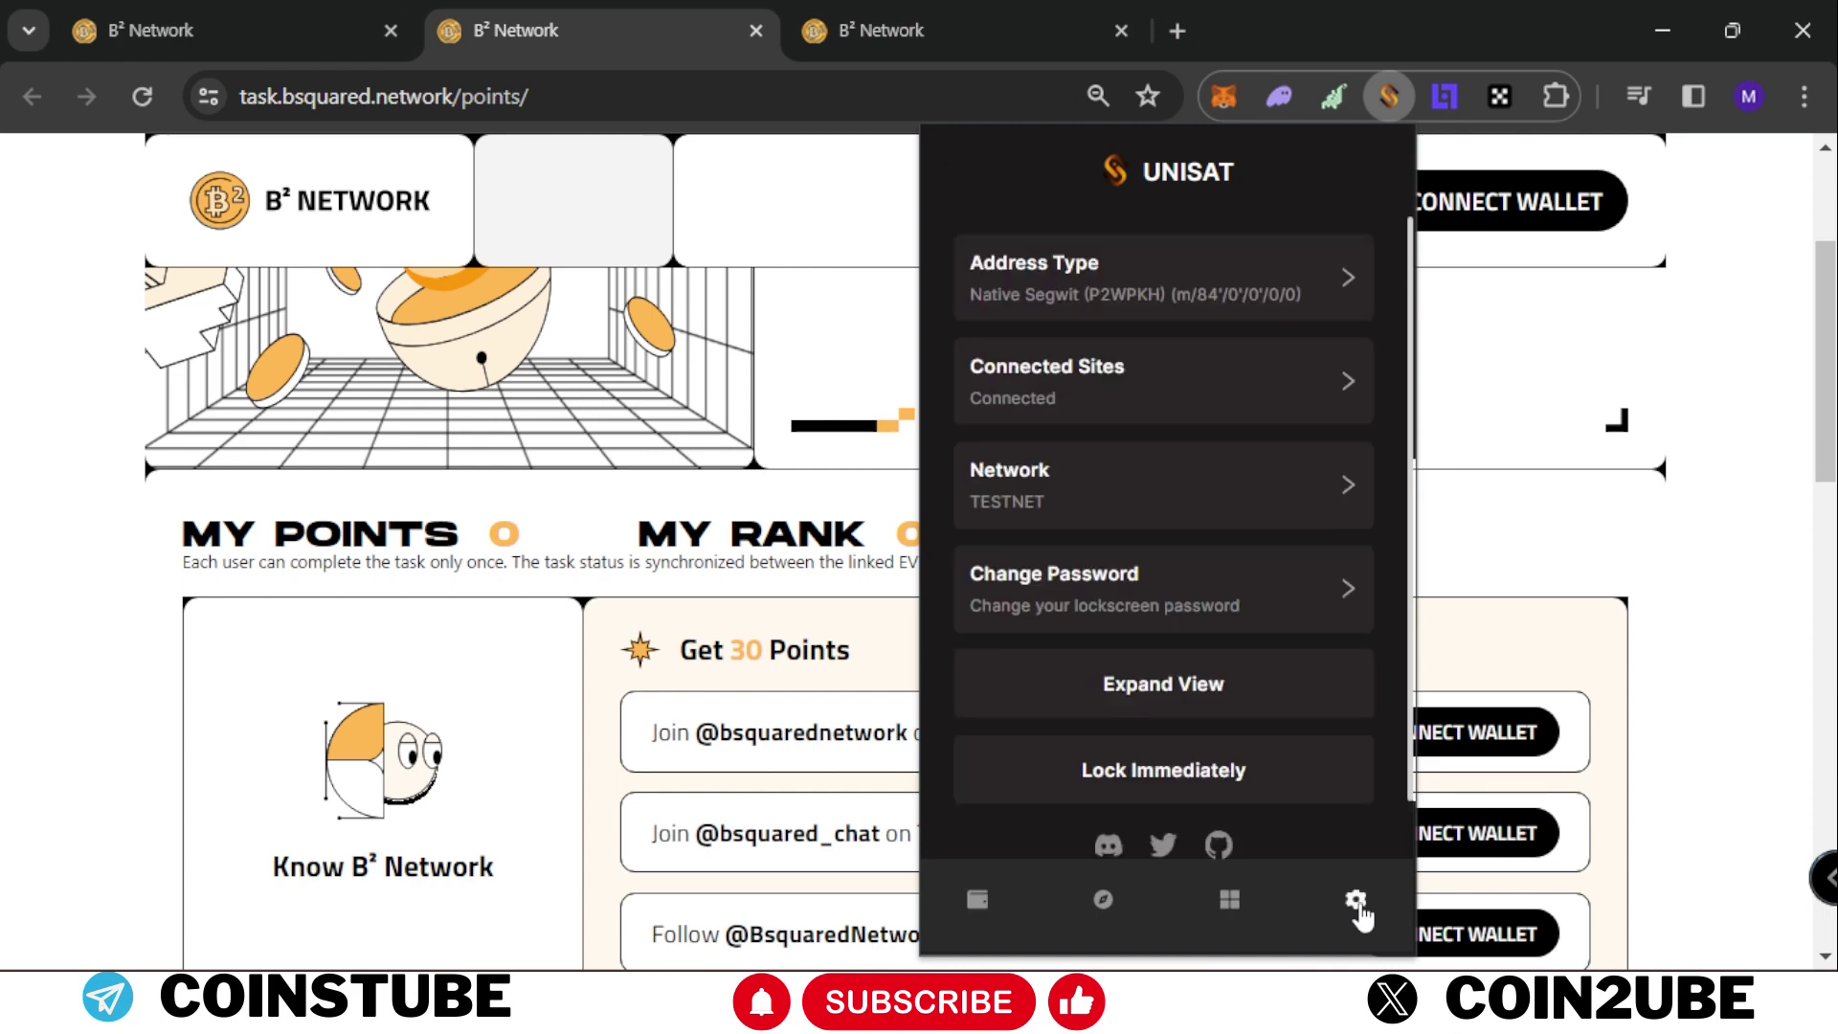
left_click(1021, 486)
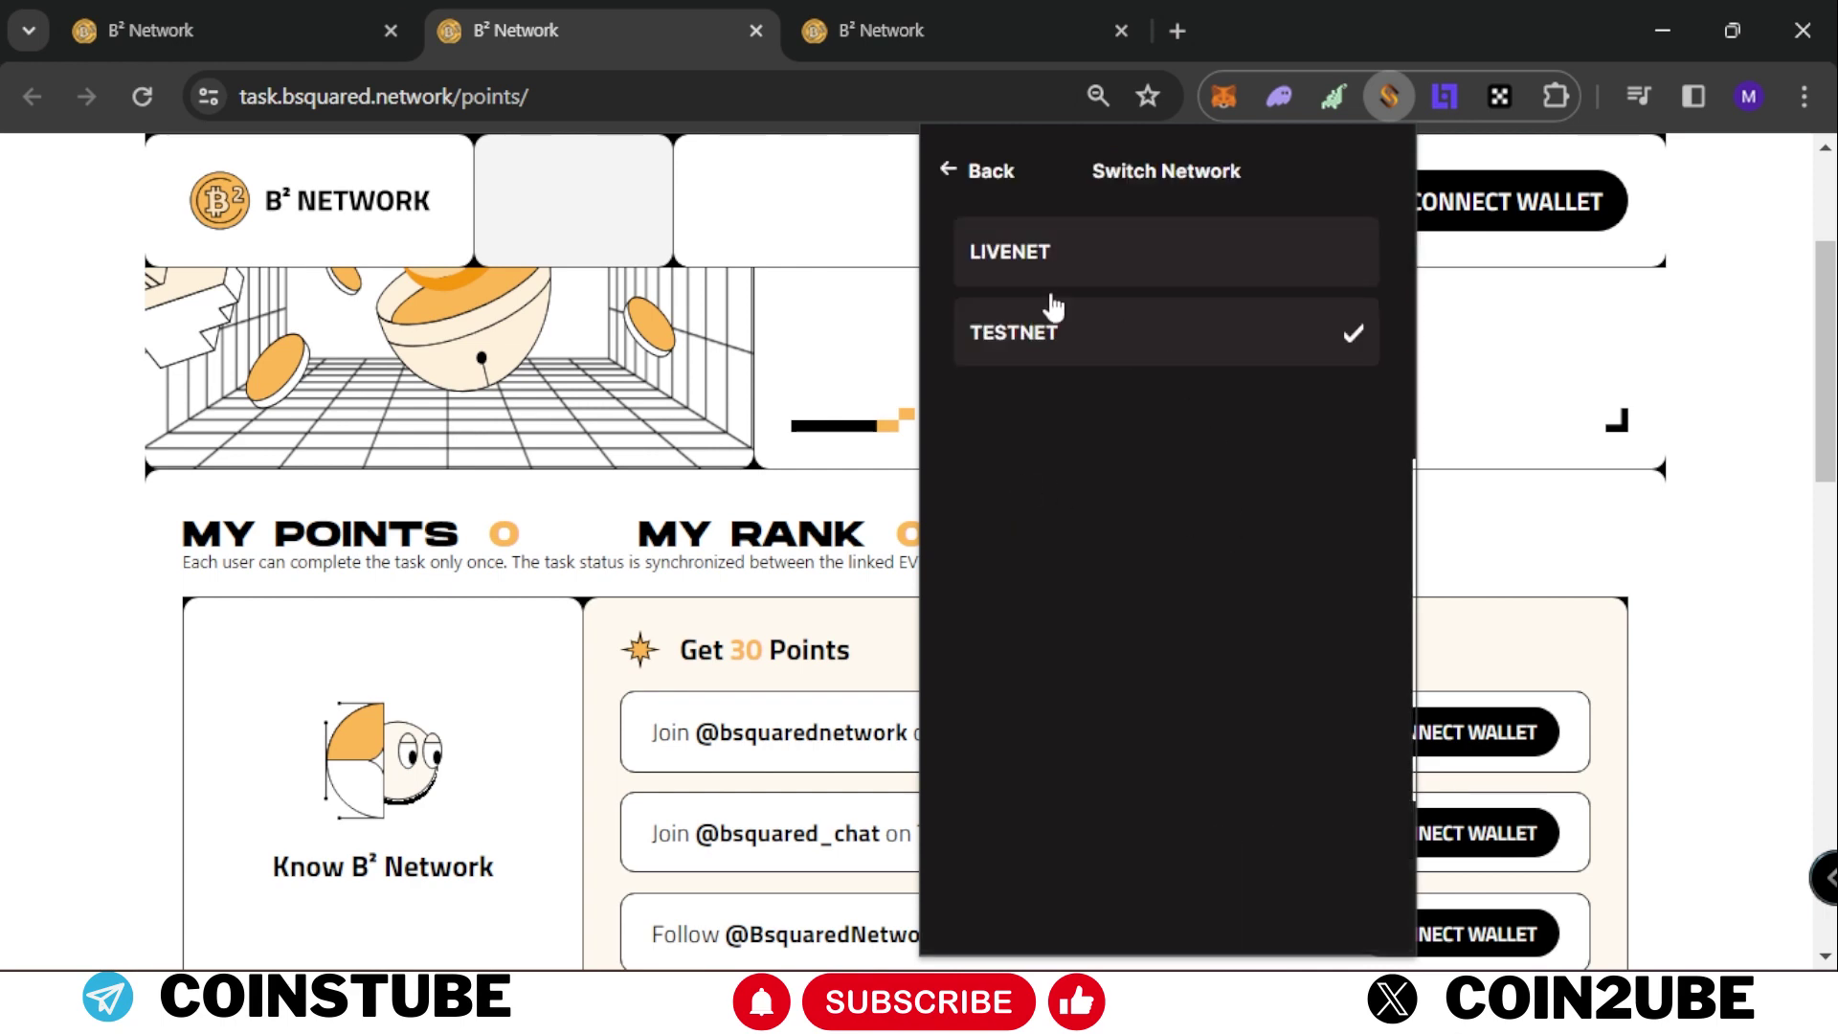
left_click(1074, 346)
mouse_move(1194, 379)
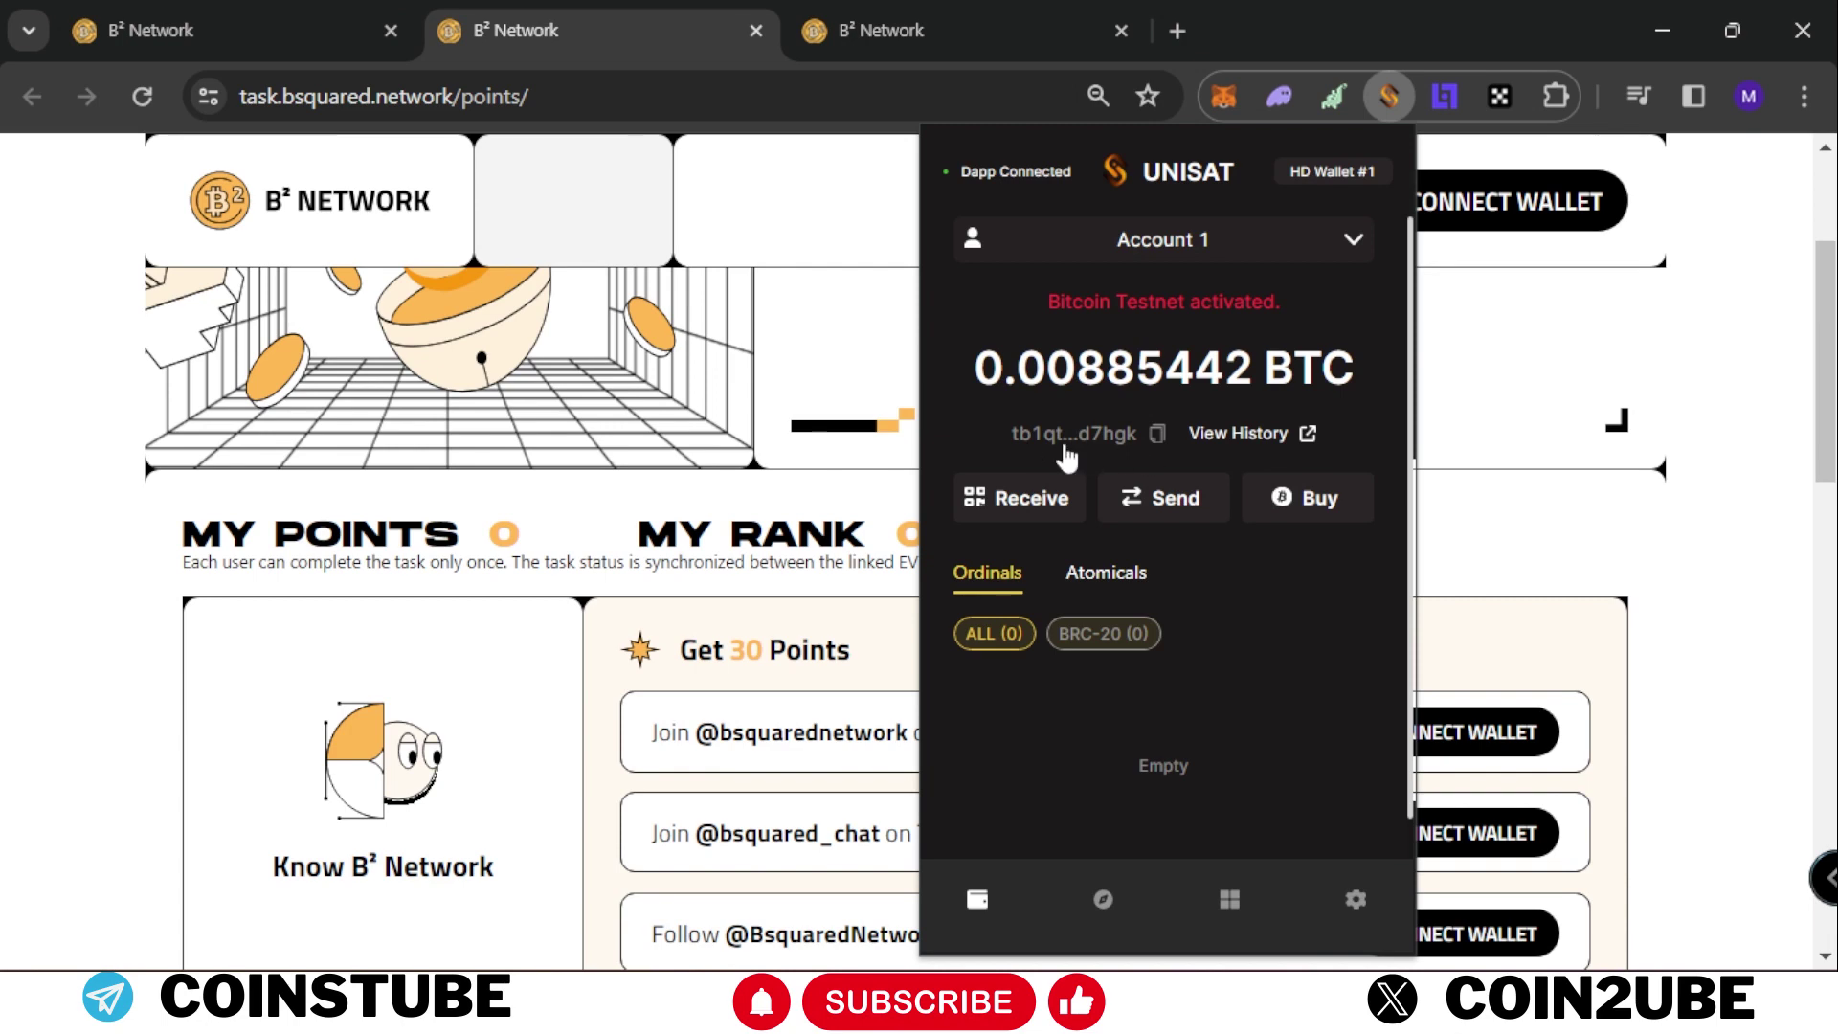
left_click(1158, 436)
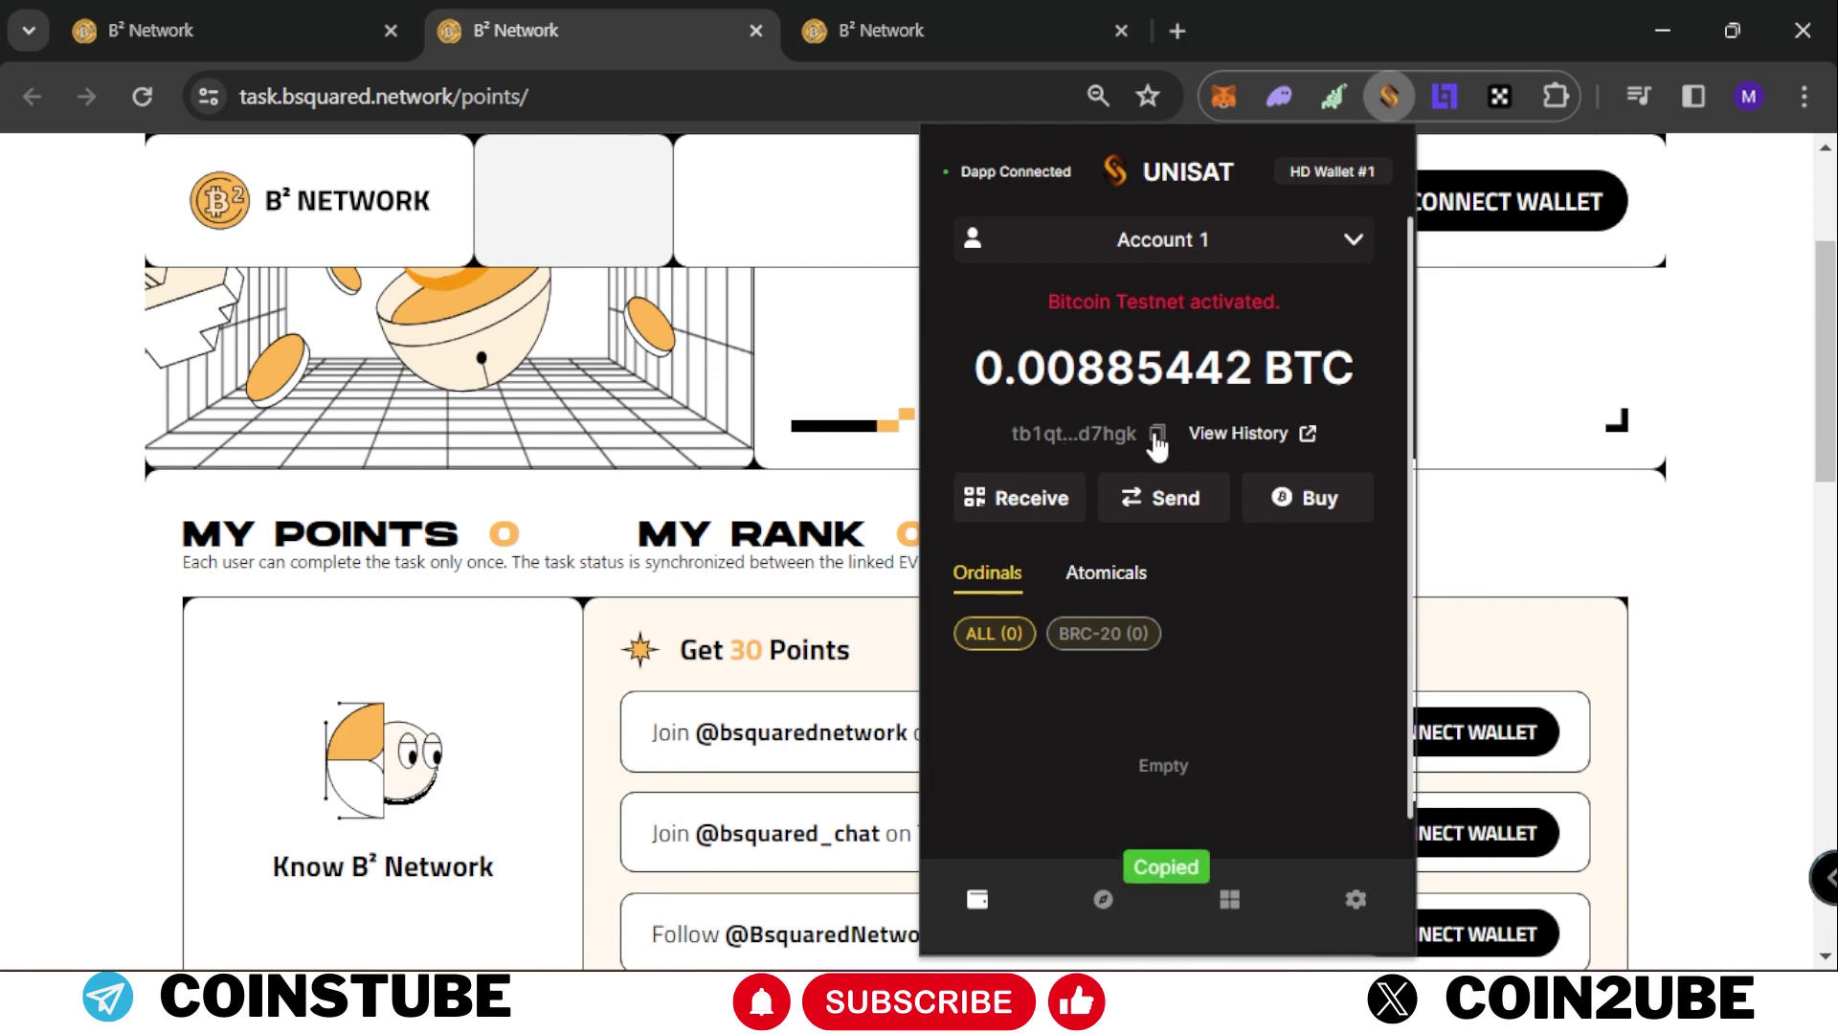
- Paste the copied UniSat testnet address into the faucet's bitcoin address field for a 0.00001 request
left_click(1061, 12)
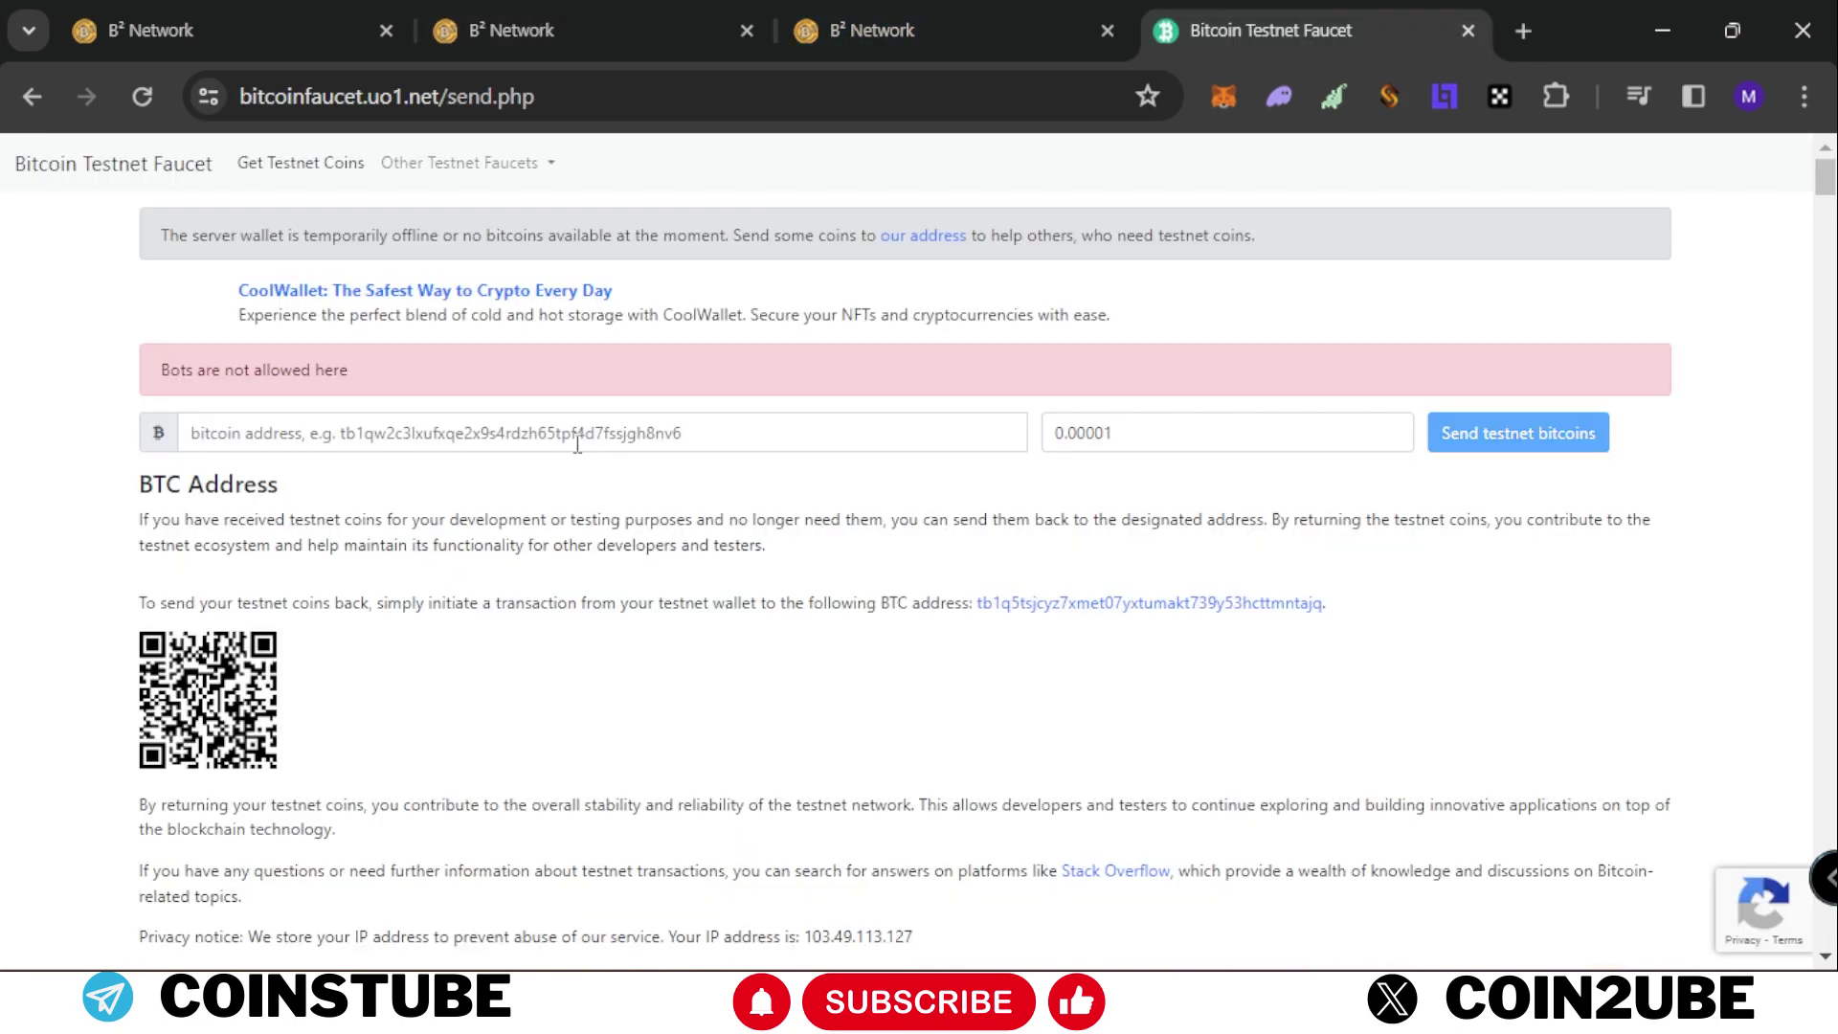
left_click(576, 435)
key("ctrl+v")
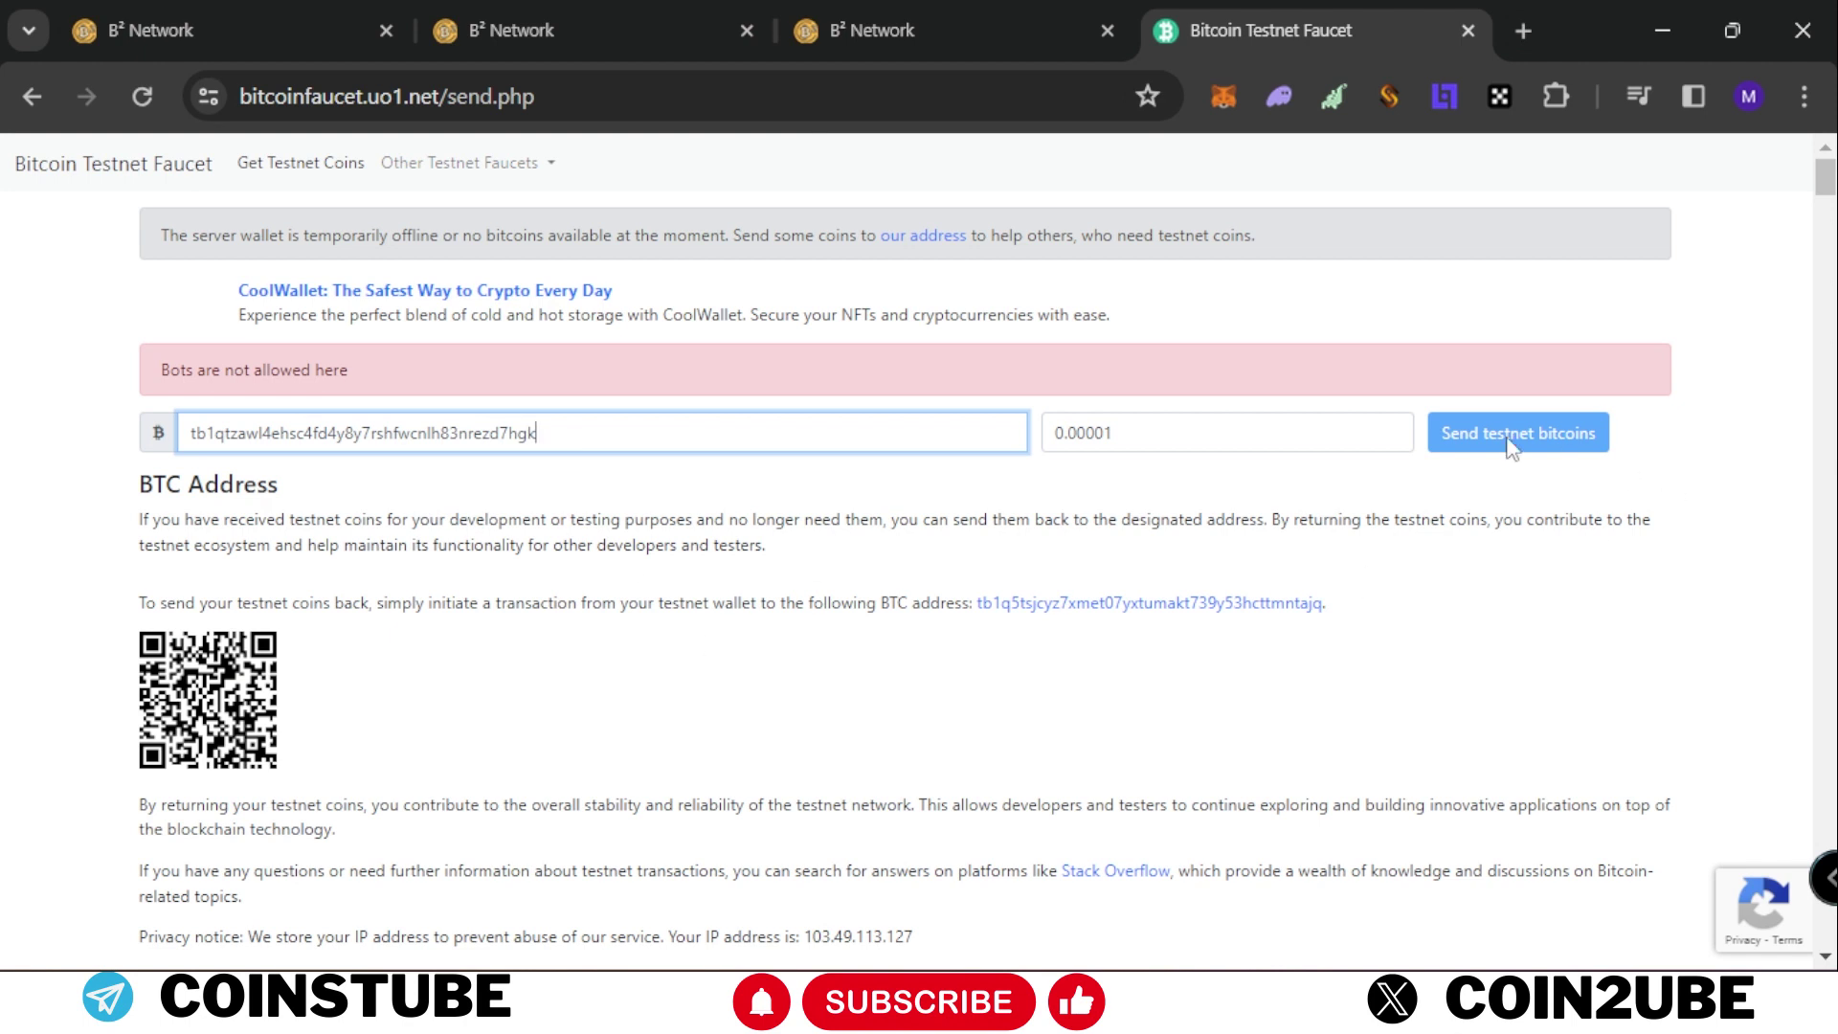
left_click(1471, 504)
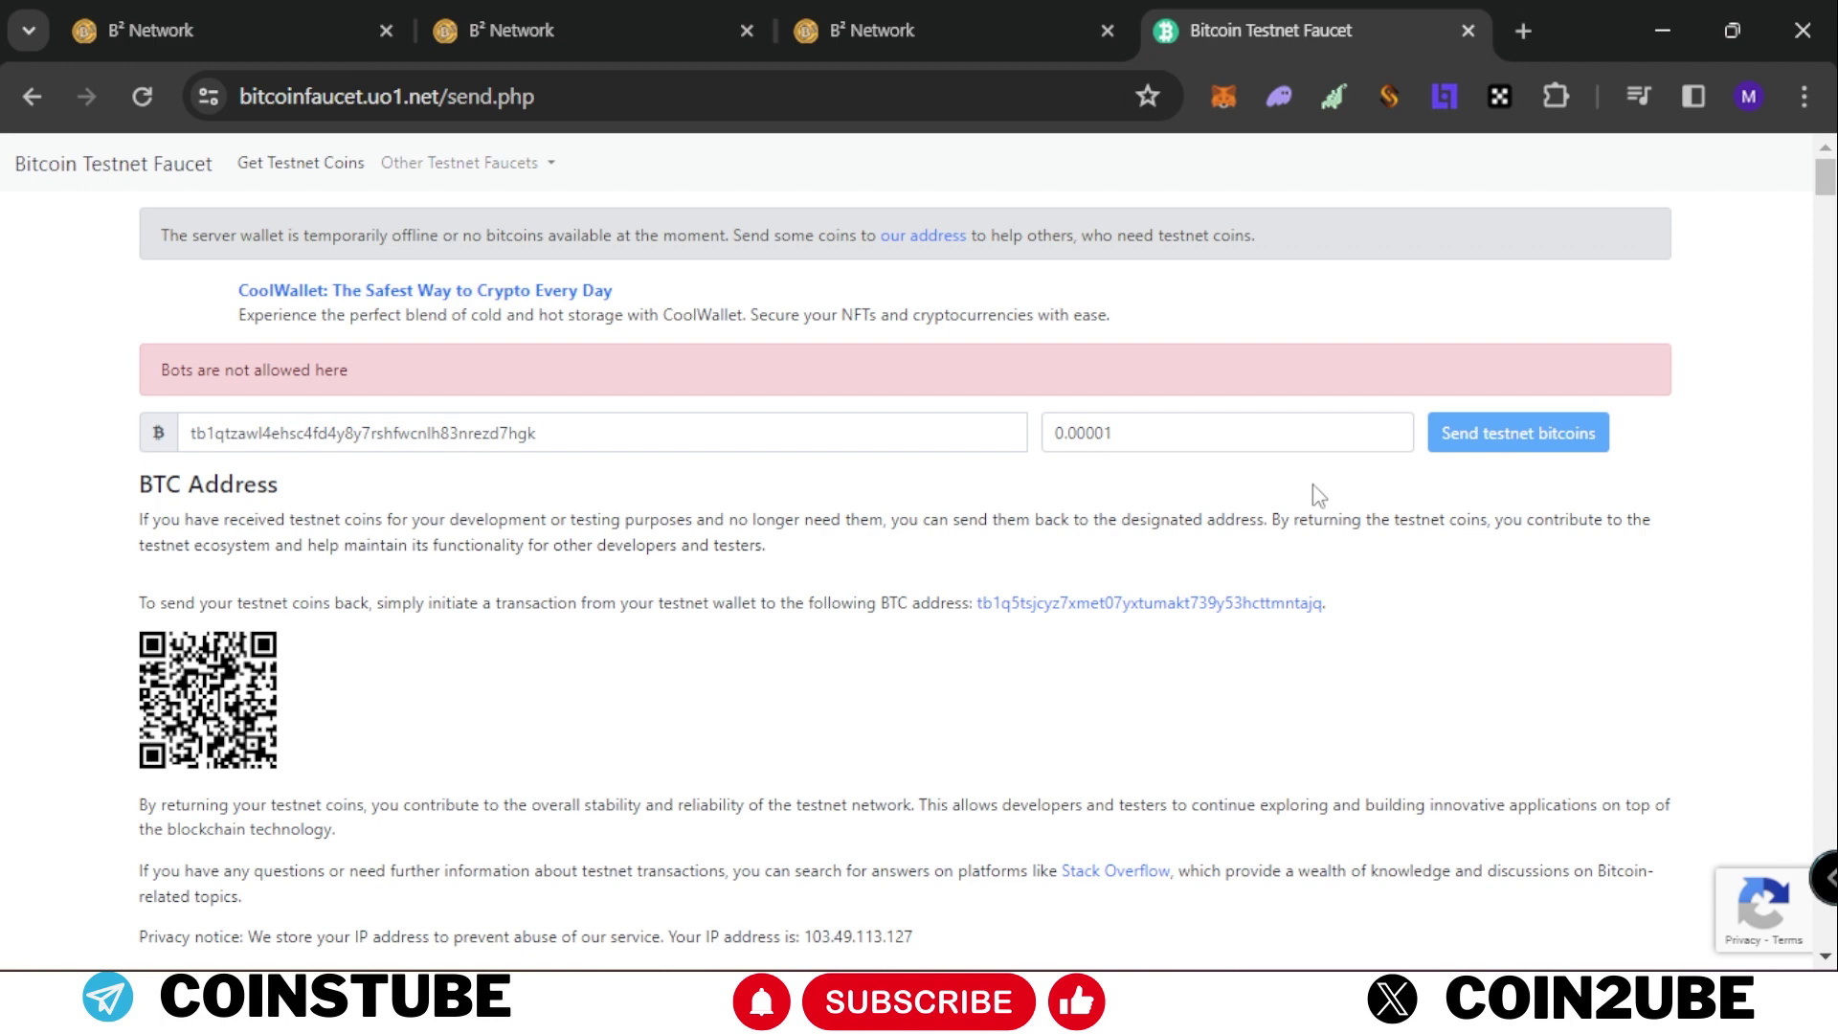
- Connect the UniSat Bitcoin testnet wallet to the B² Network points page
left_click(574, 29)
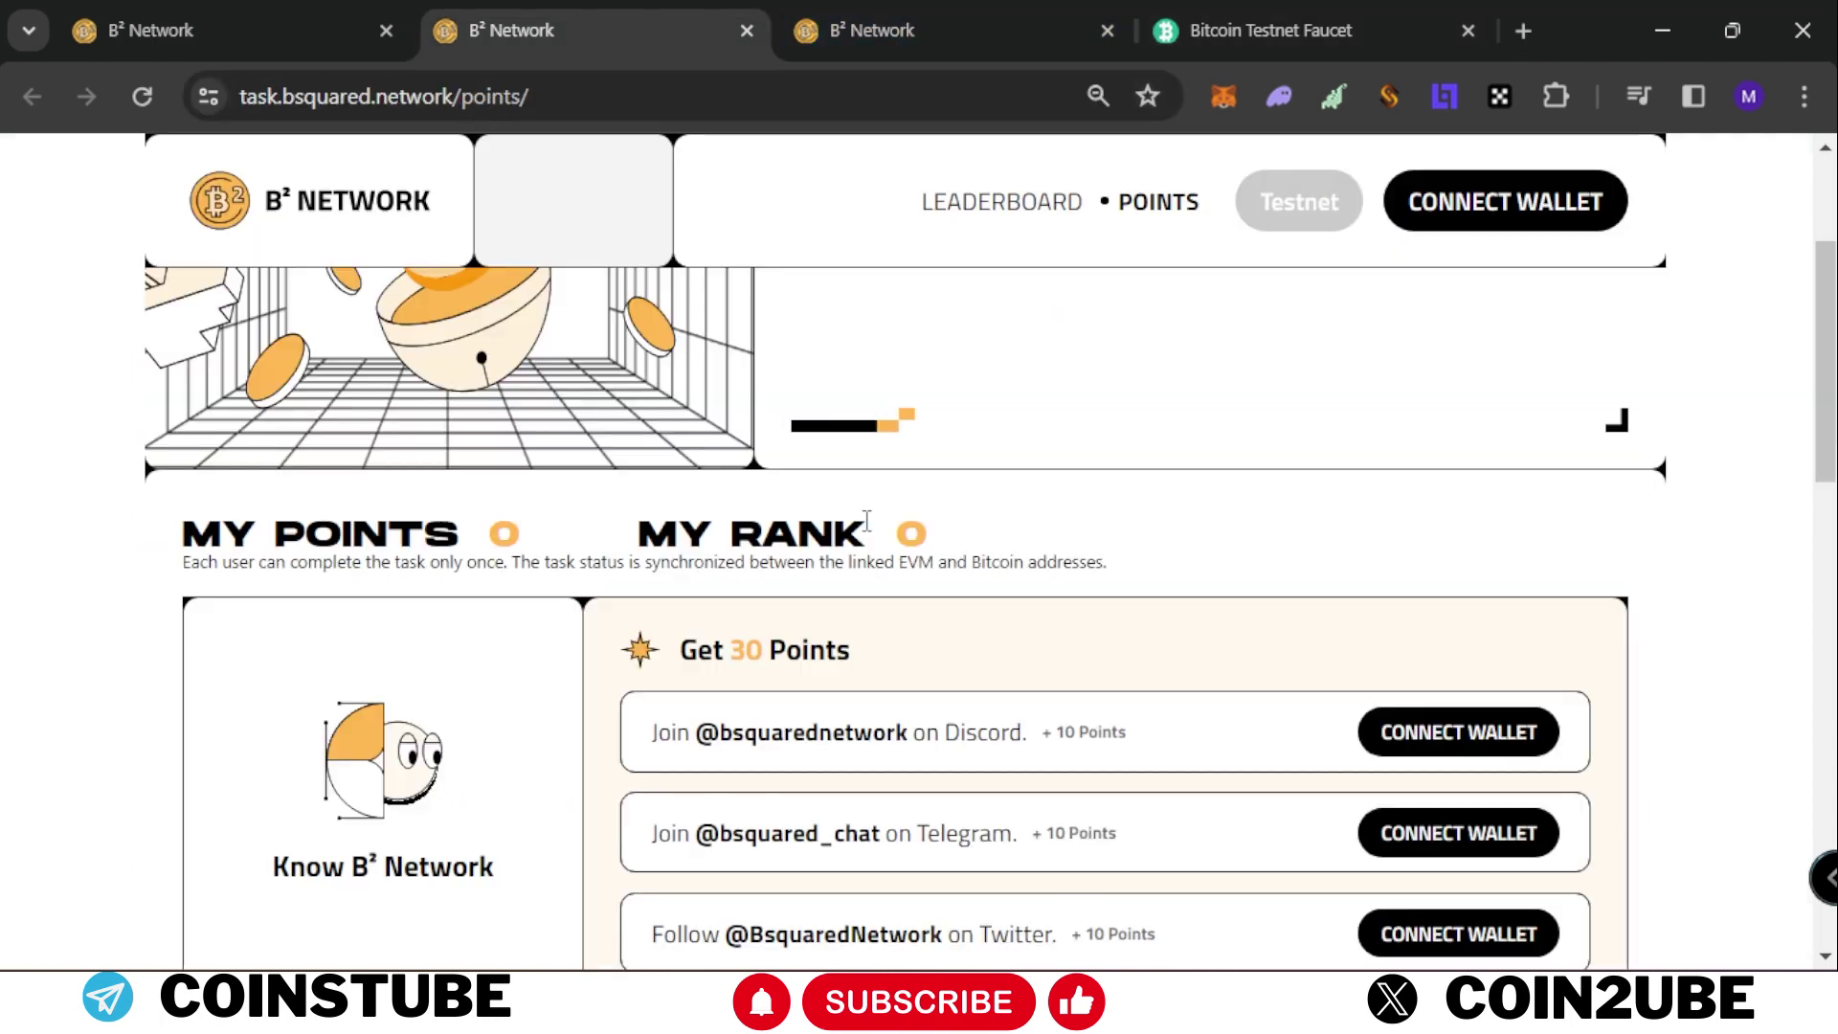
scroll(606, 645, "down", 3)
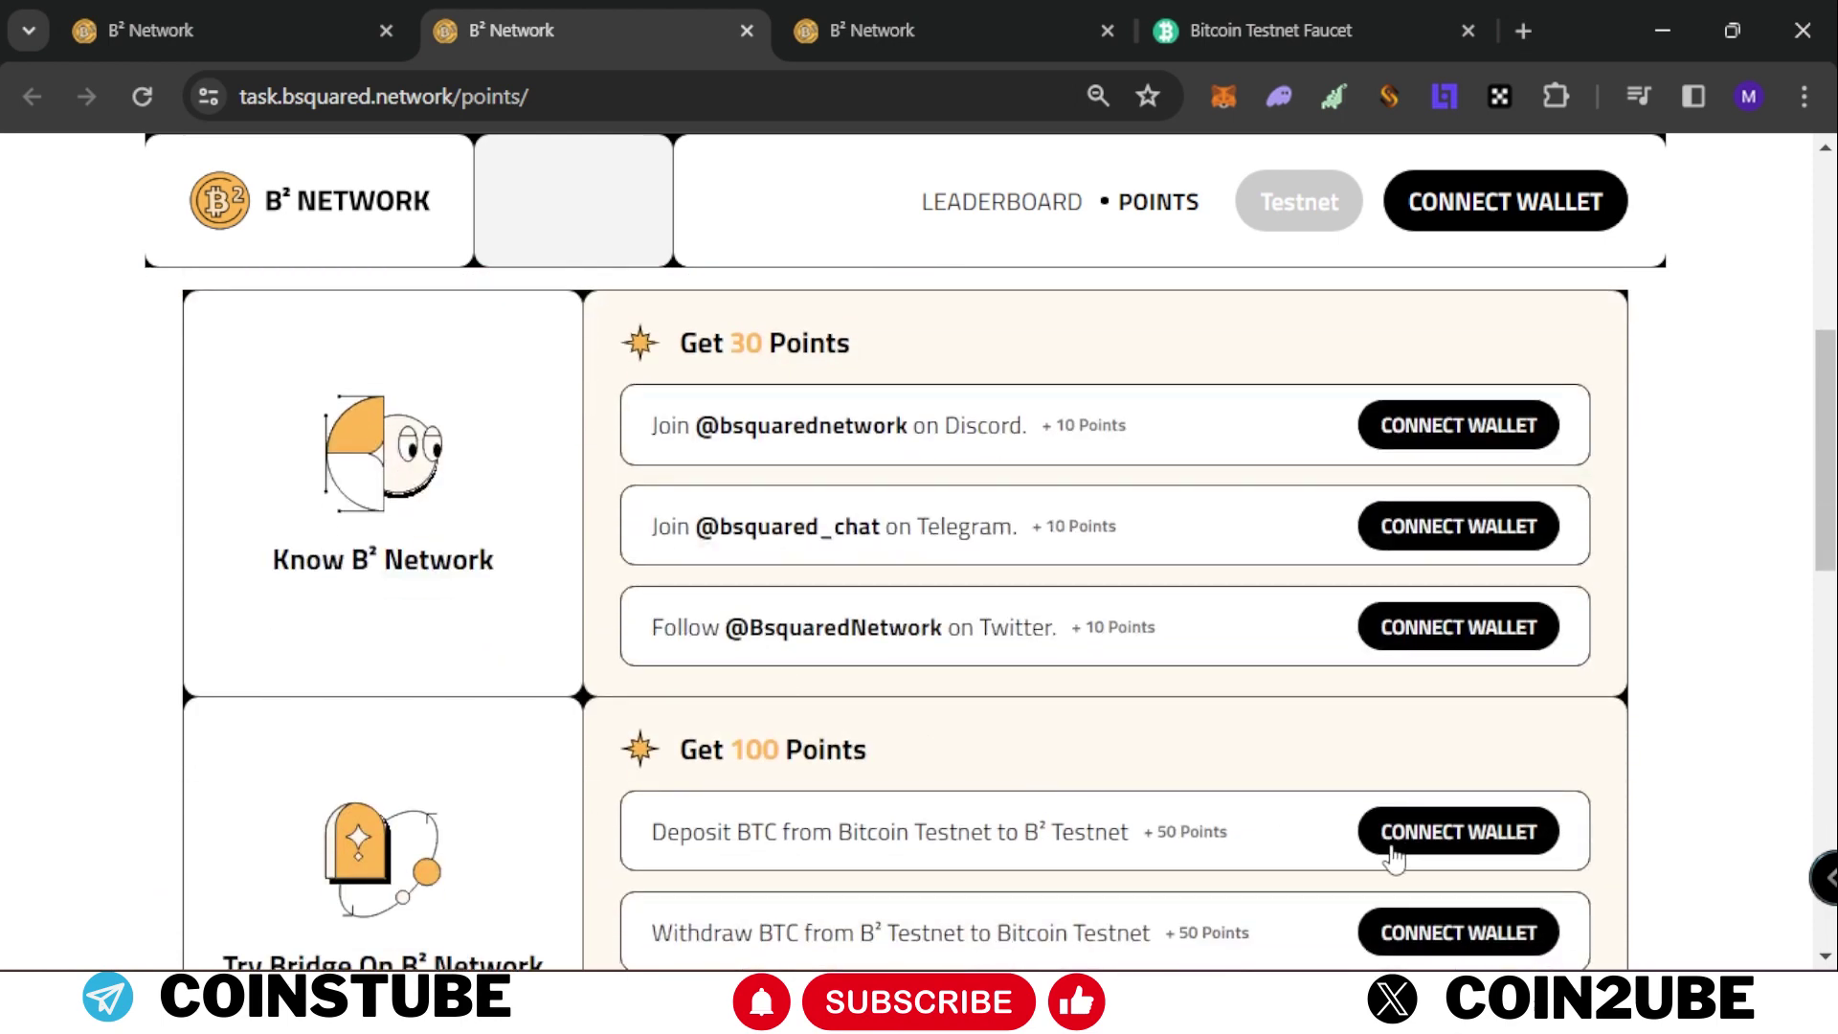
left_click(1494, 203)
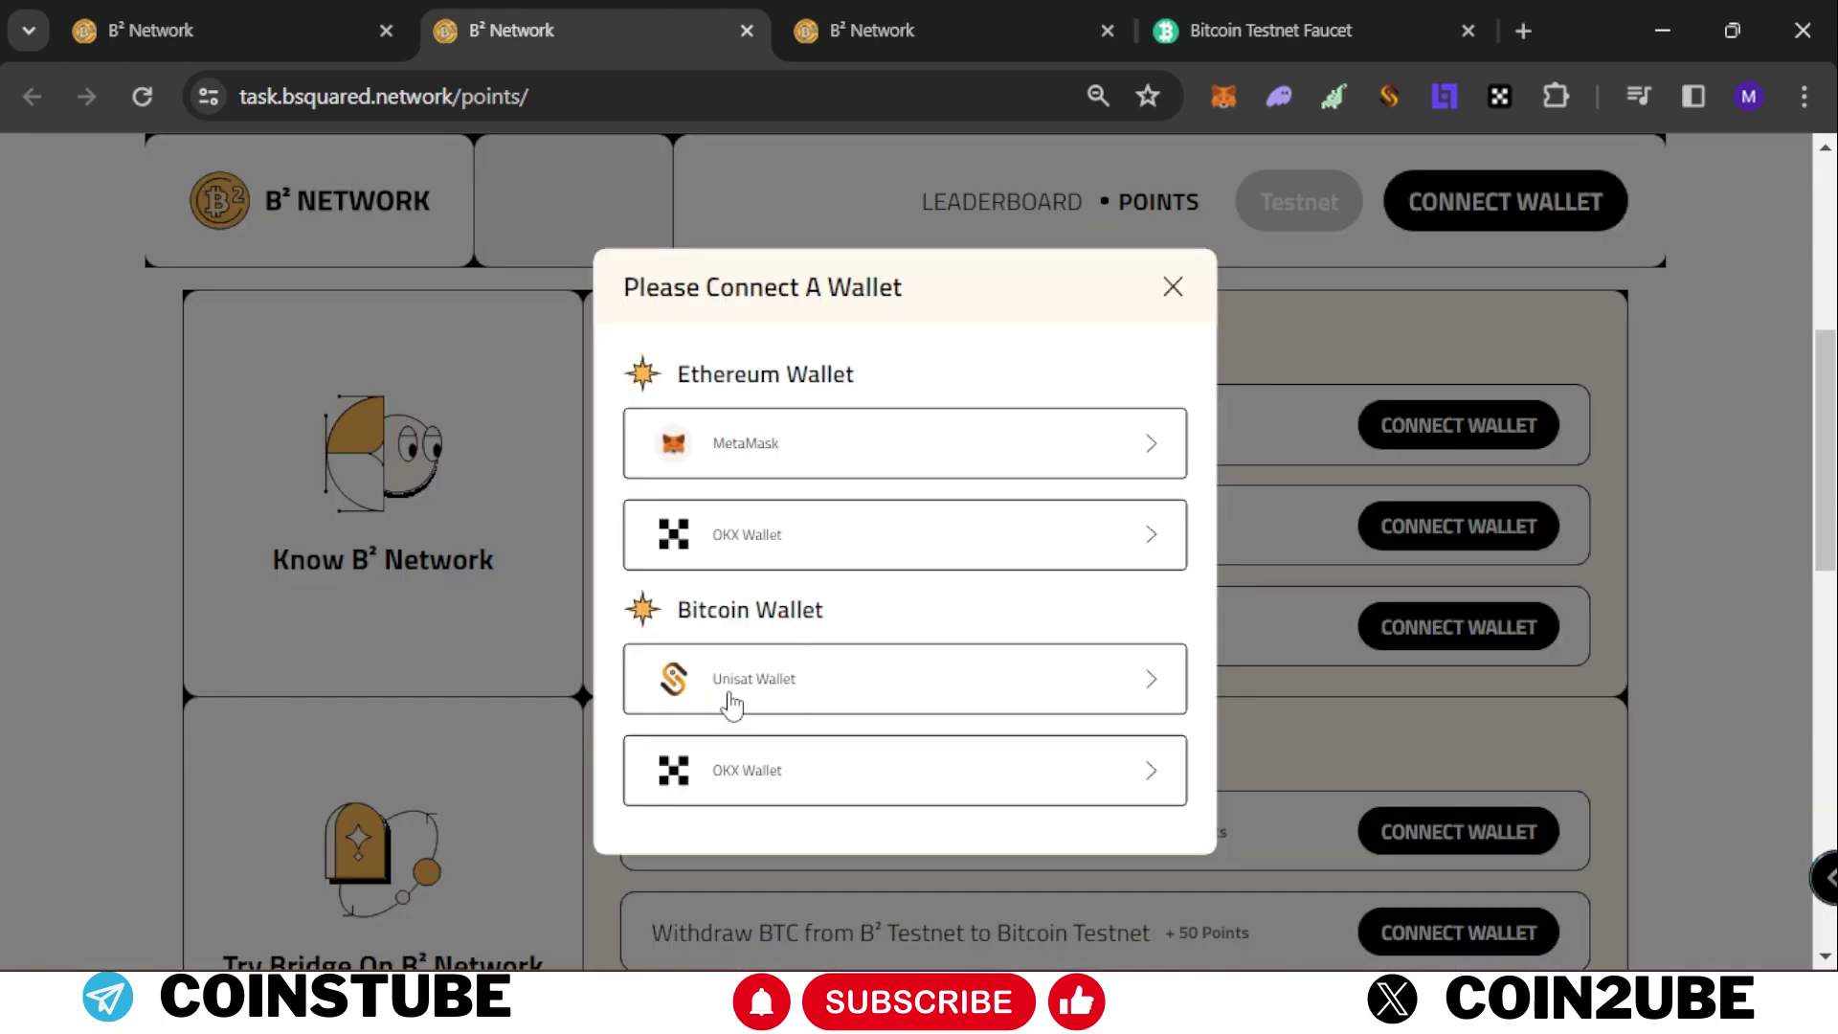
left_click(706, 681)
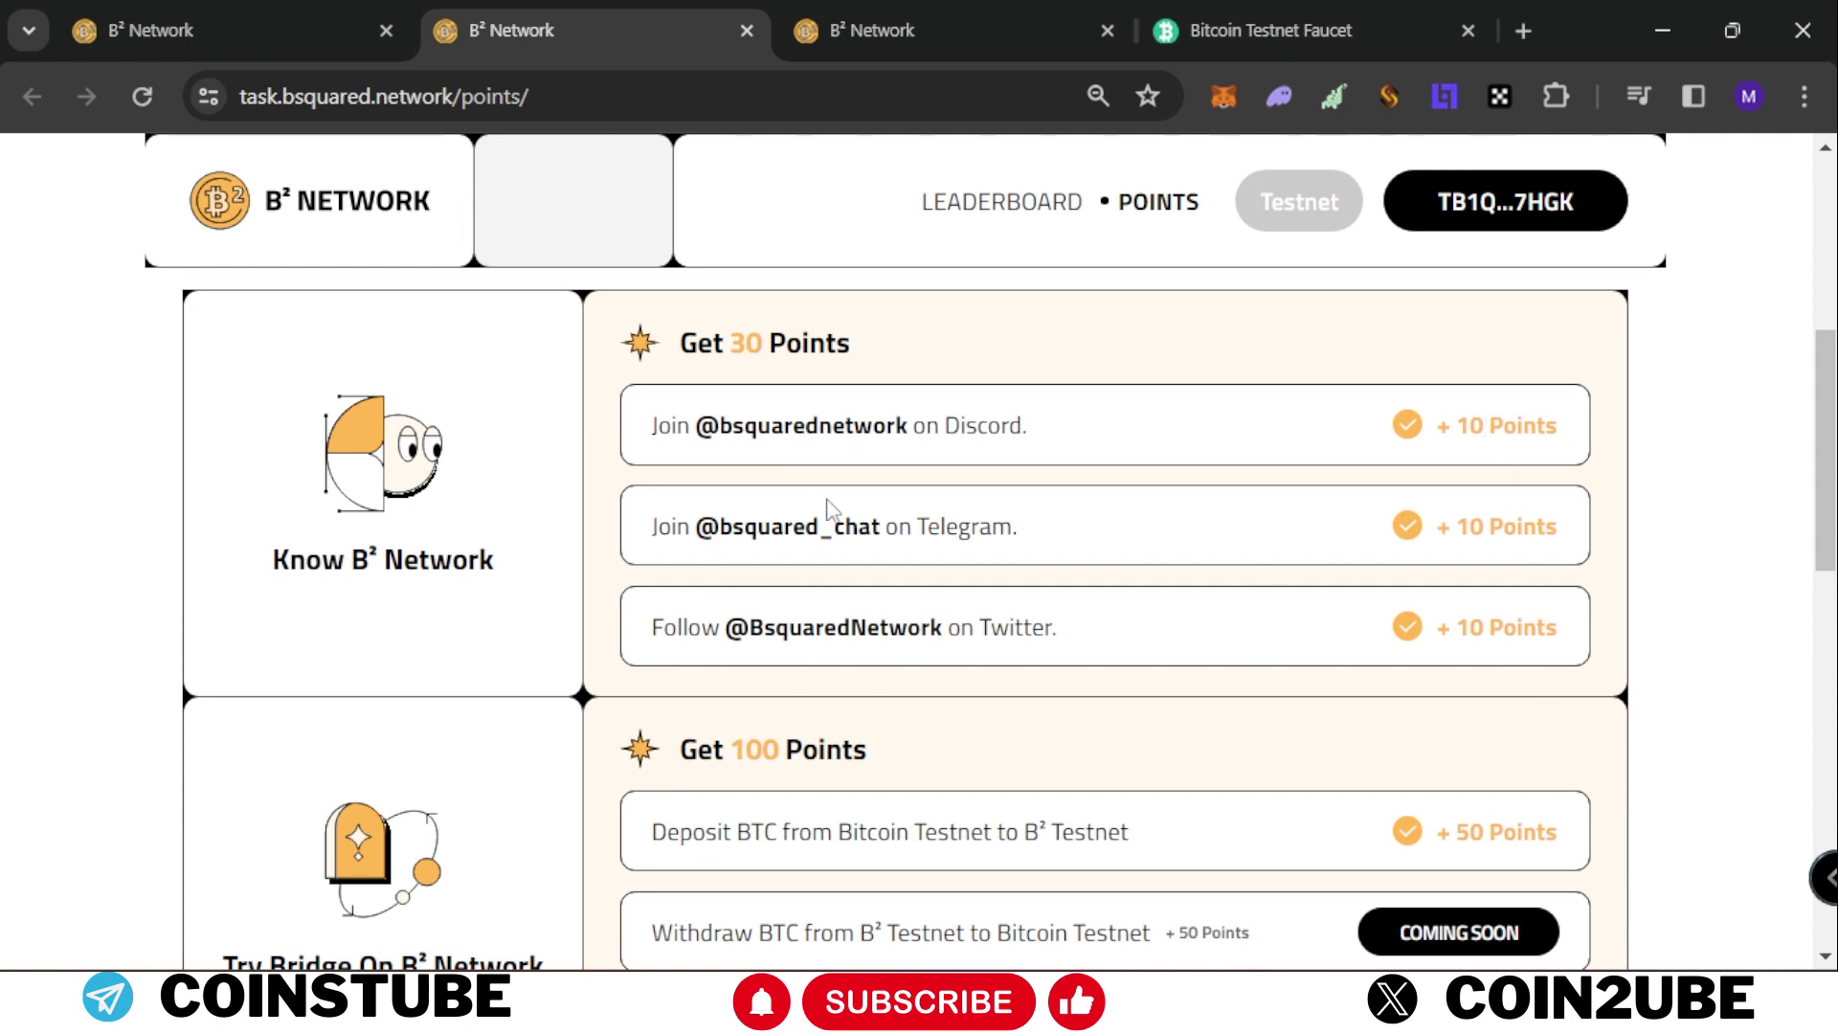
scroll(824, 518, "down", 2)
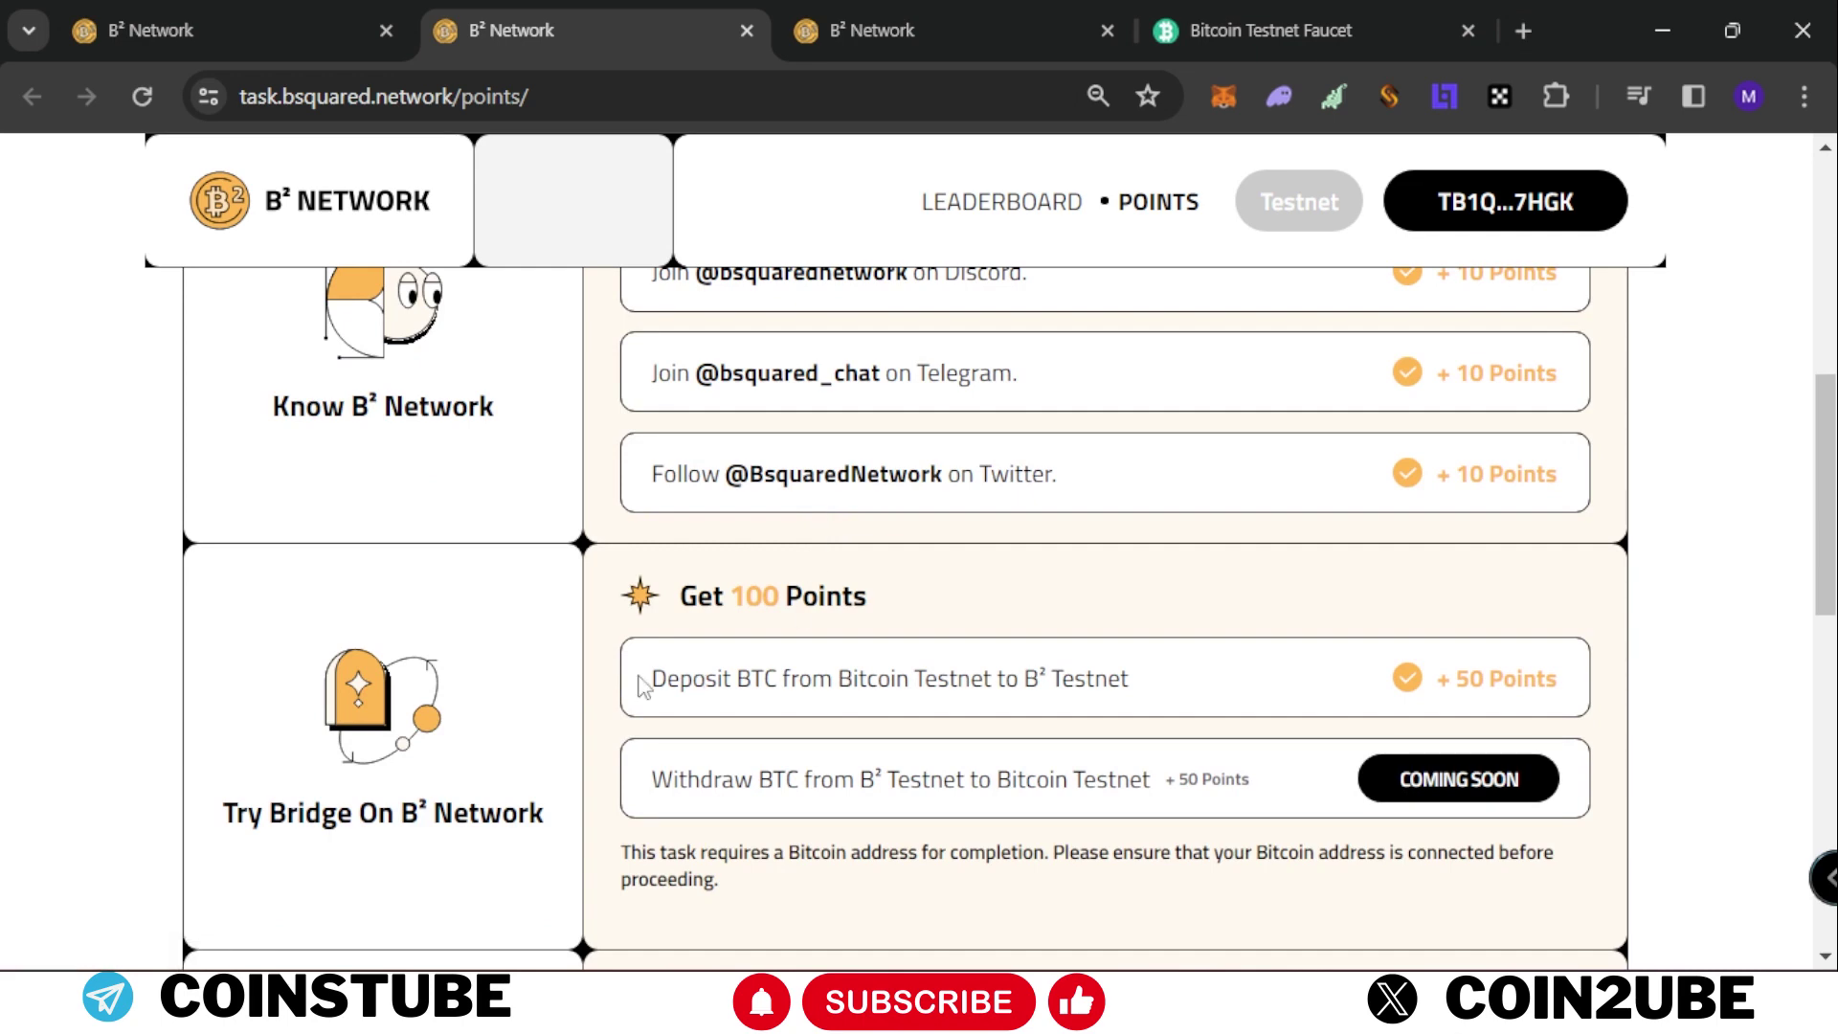
- Check the UniSat testnet balance, then bring up the bridge's BTC Testnet-to-B² Testnet Deposit page
left_click(1389, 96)
mouse_move(1077, 407)
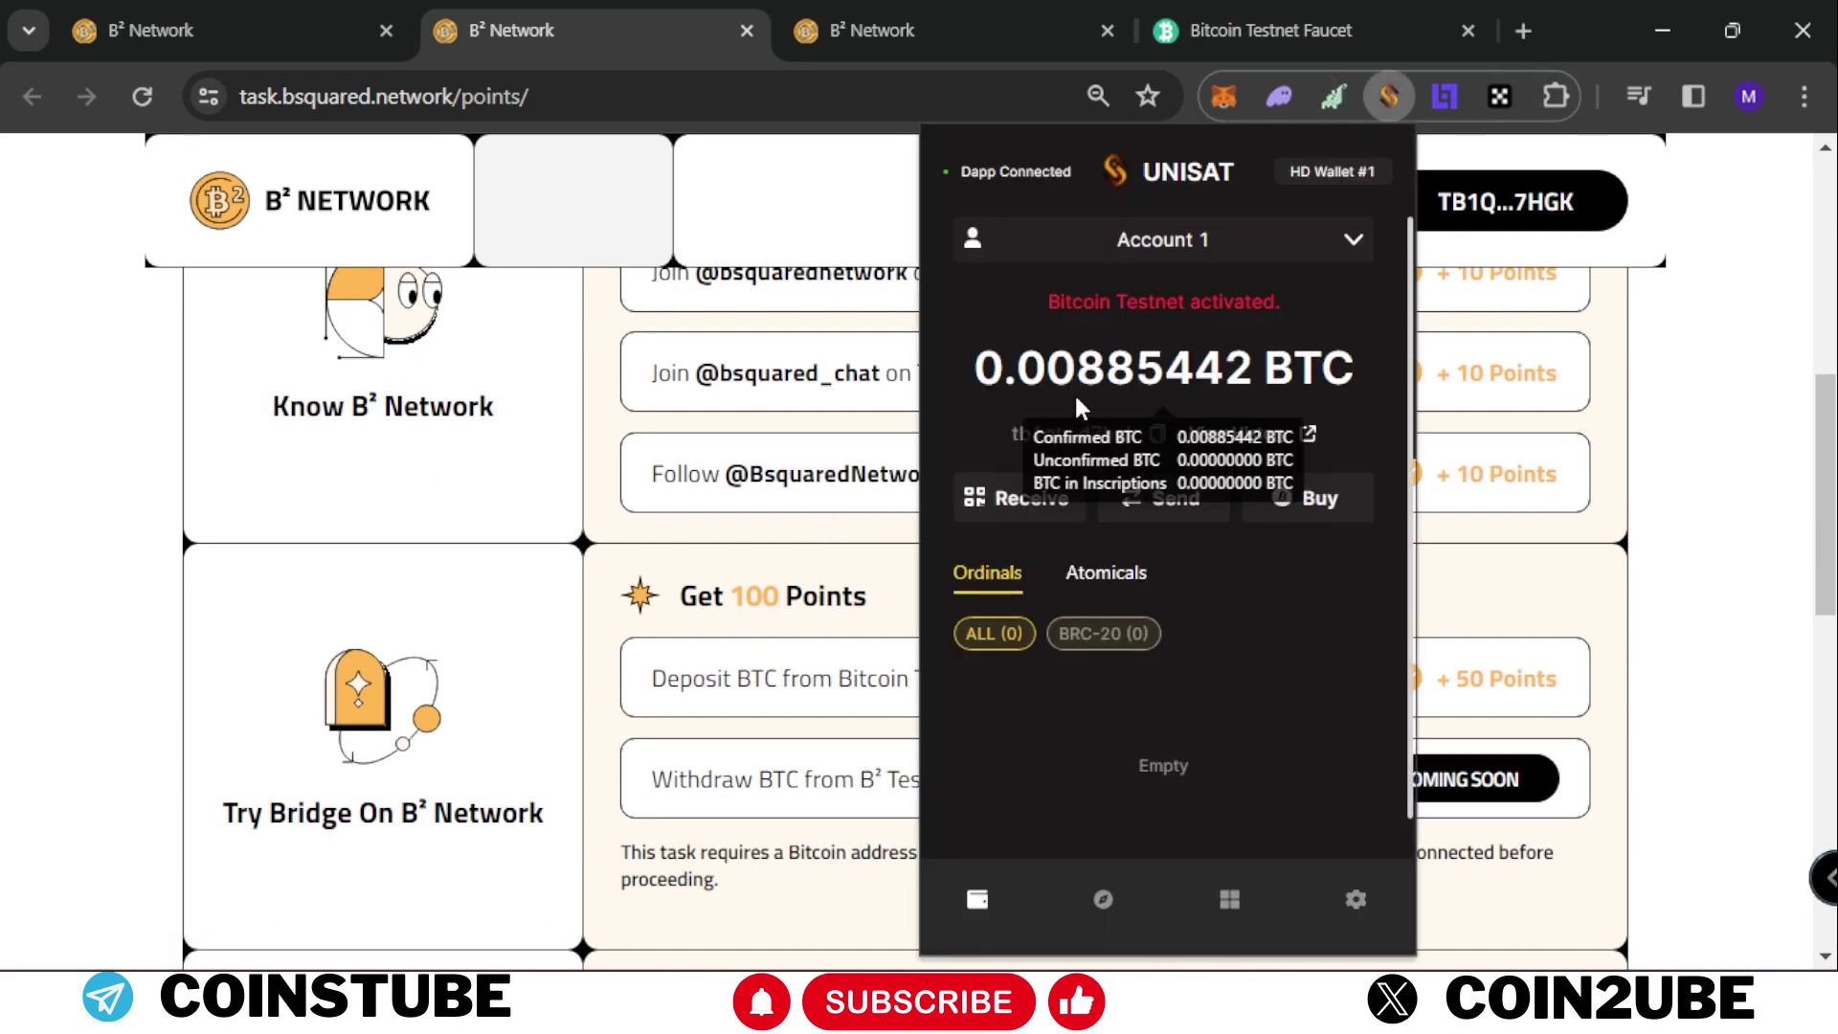
left_click(1703, 611)
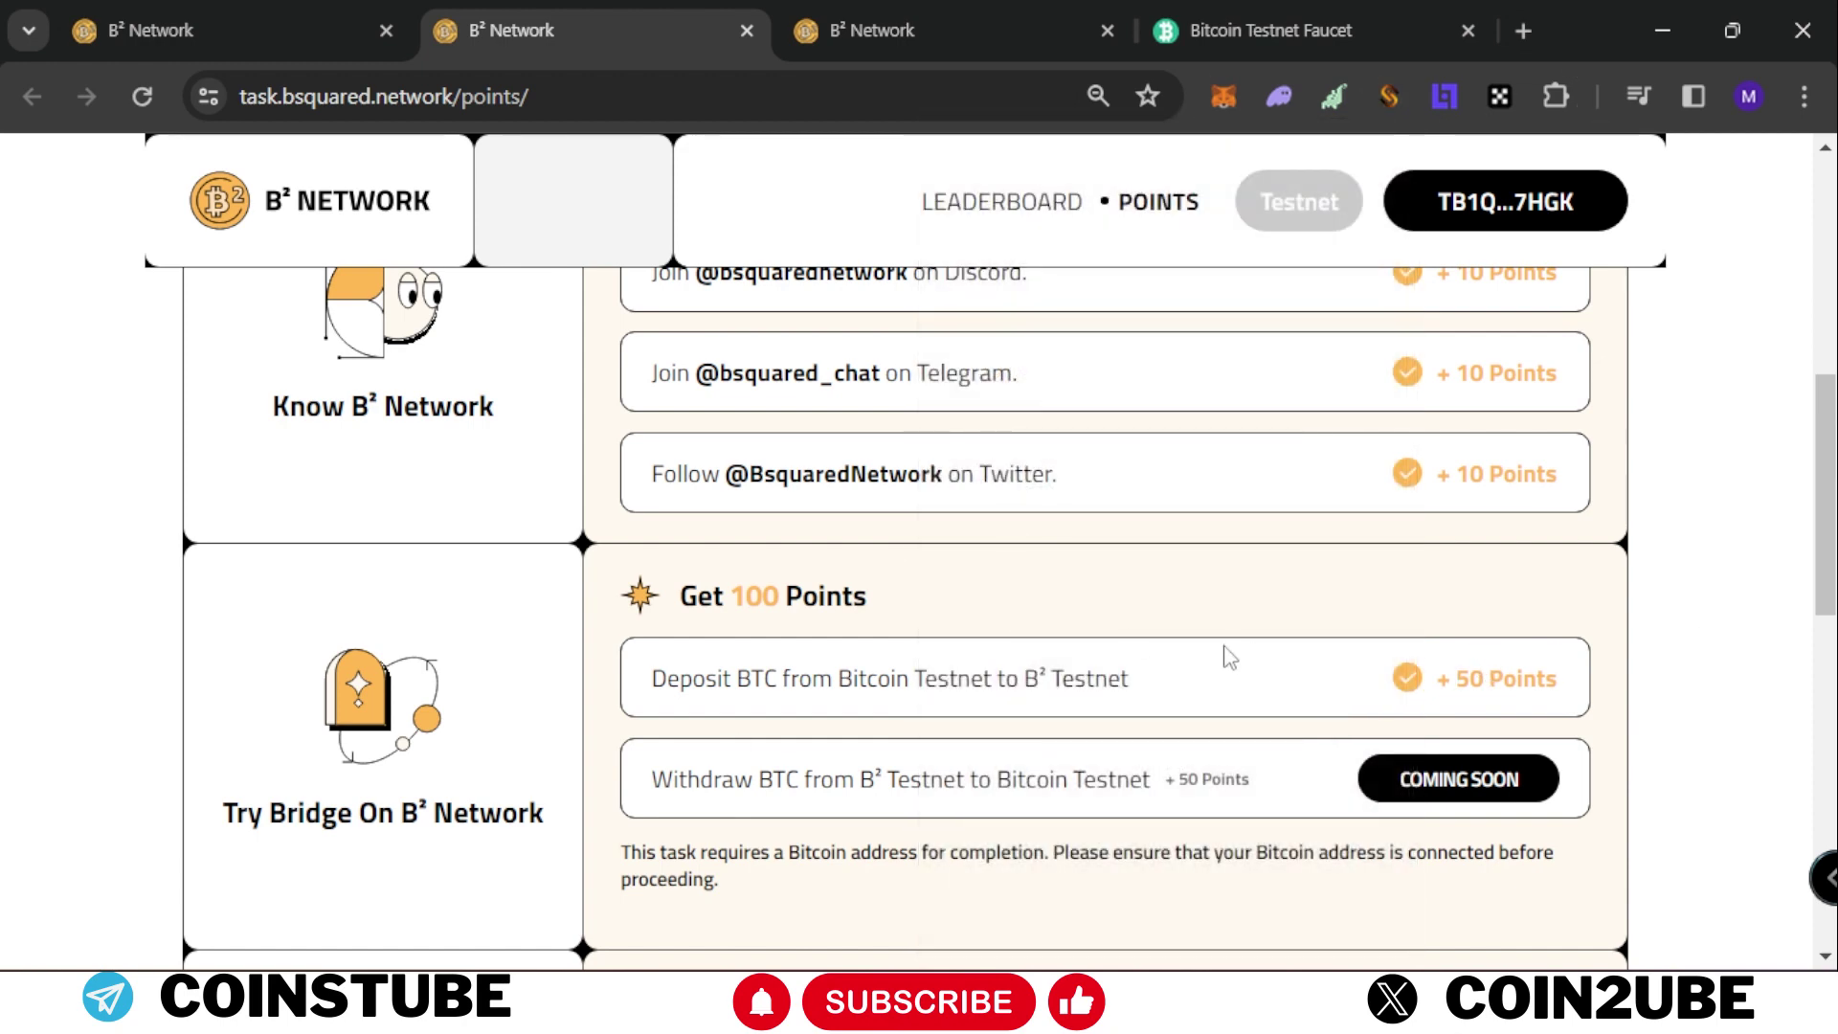
left_click(849, 27)
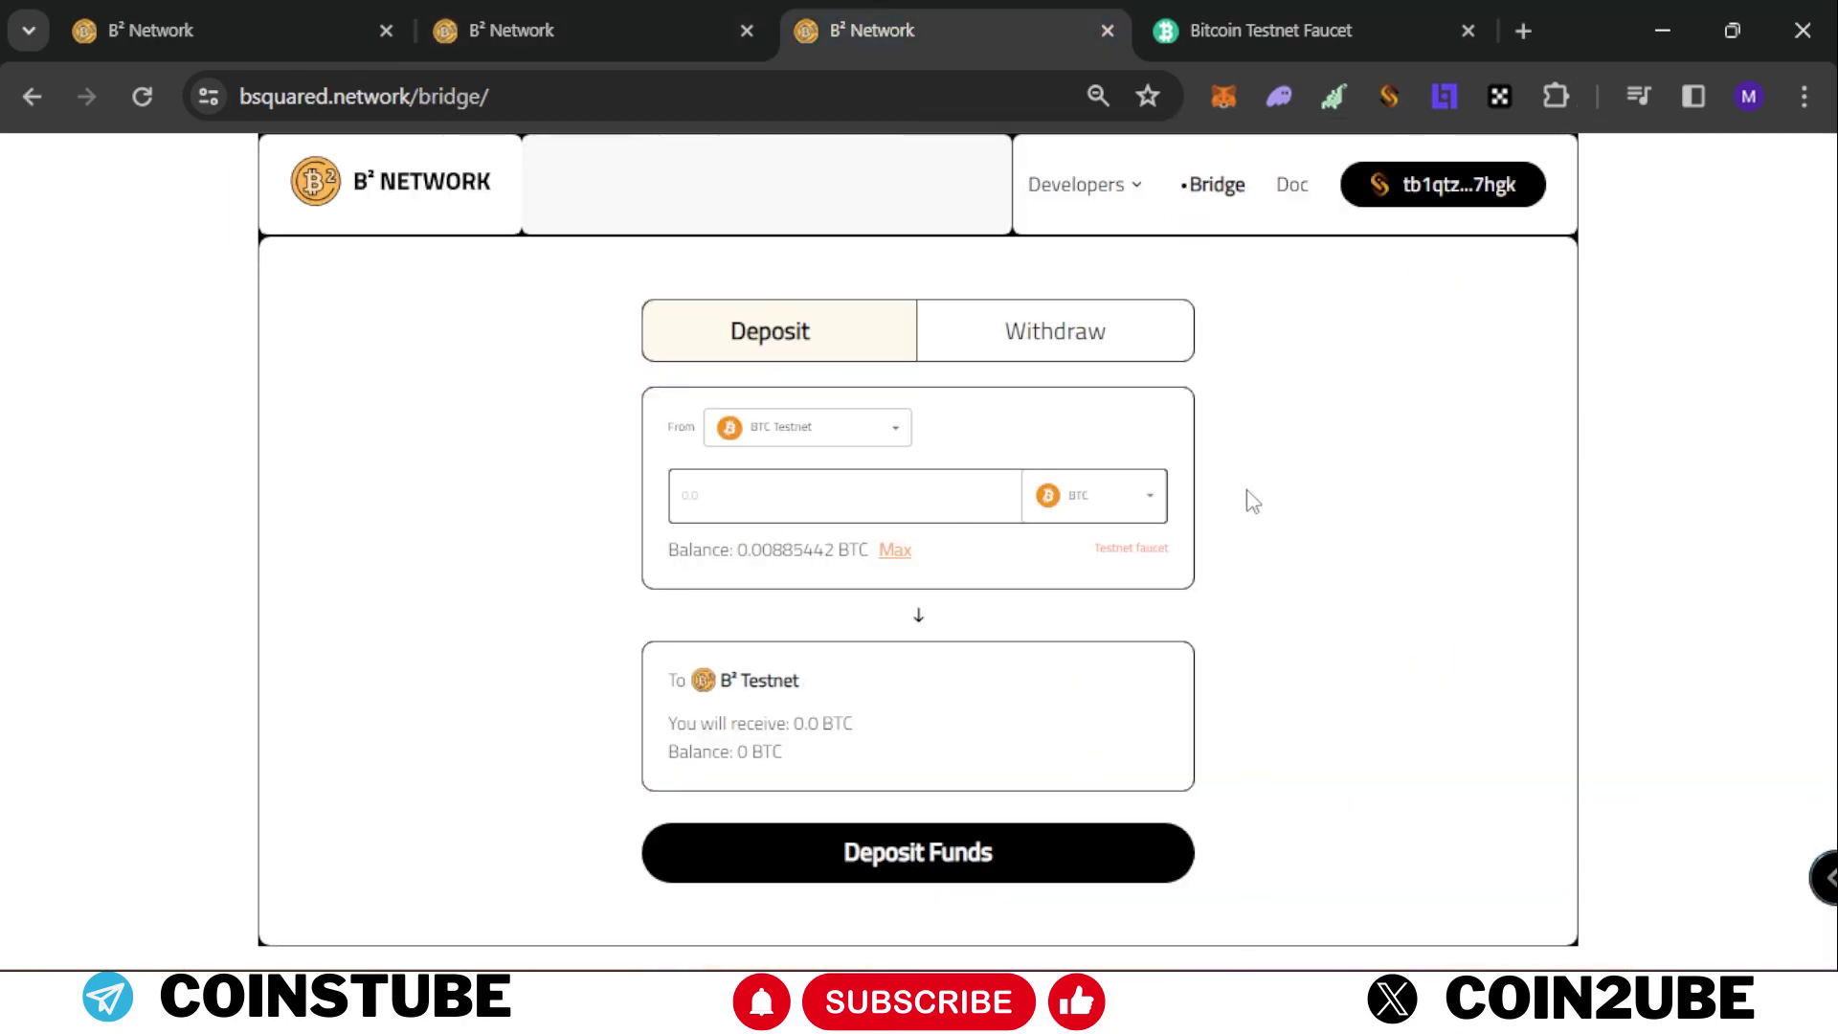
- Deposit 0.001 BTC from Bitcoin Testnet to B² Testnet and sign and pay in UniSat
key("ctrl+shift+Tab")
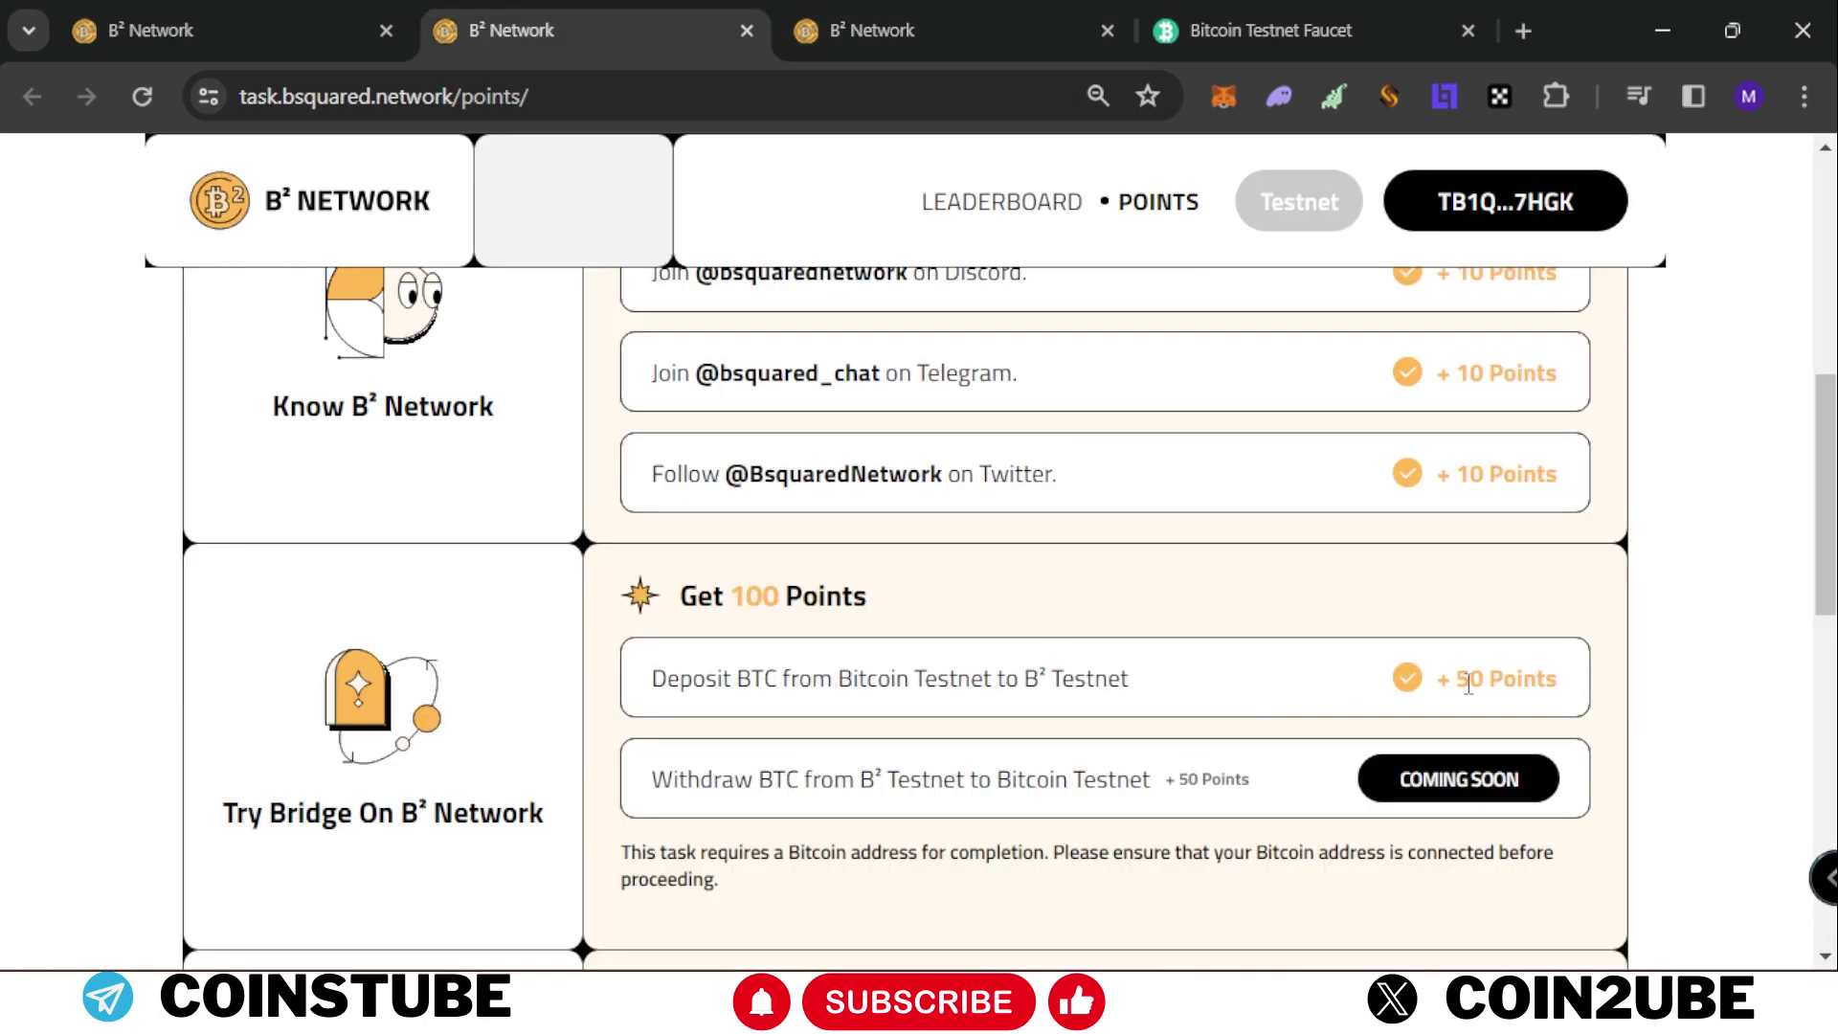
left_click(921, 13)
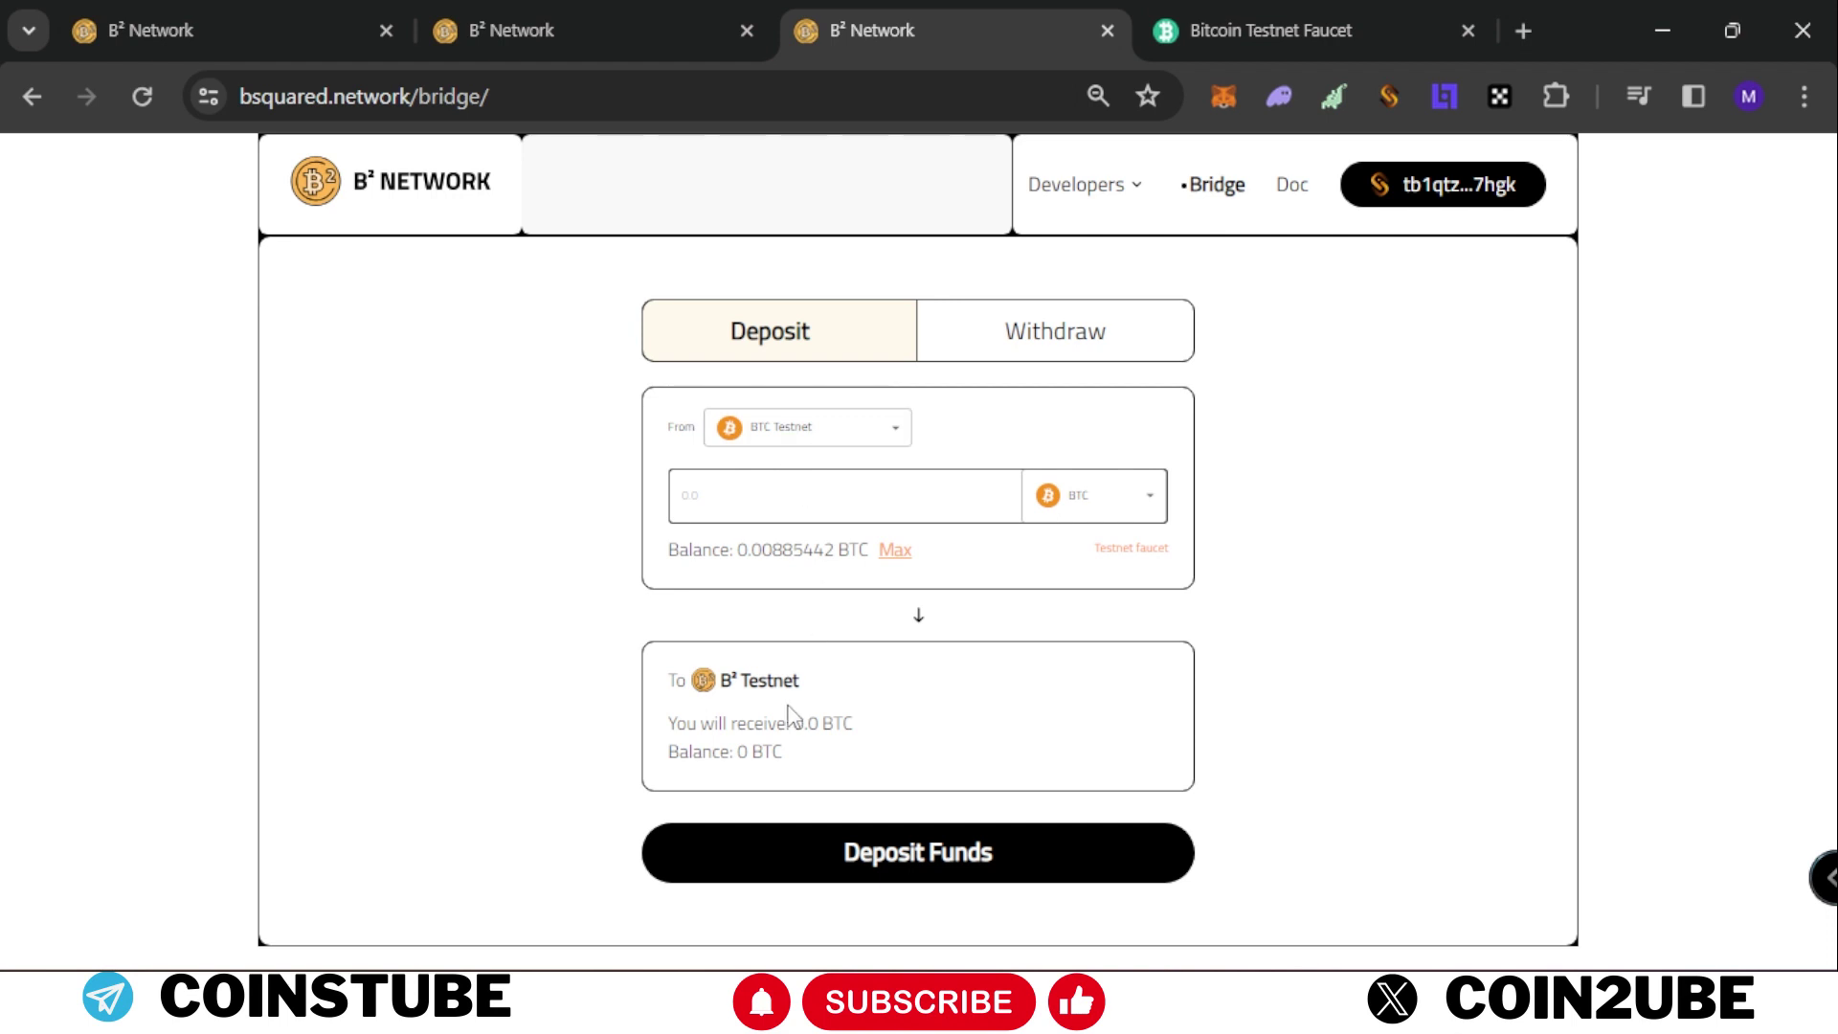
type("0.001")
left_click(964, 882)
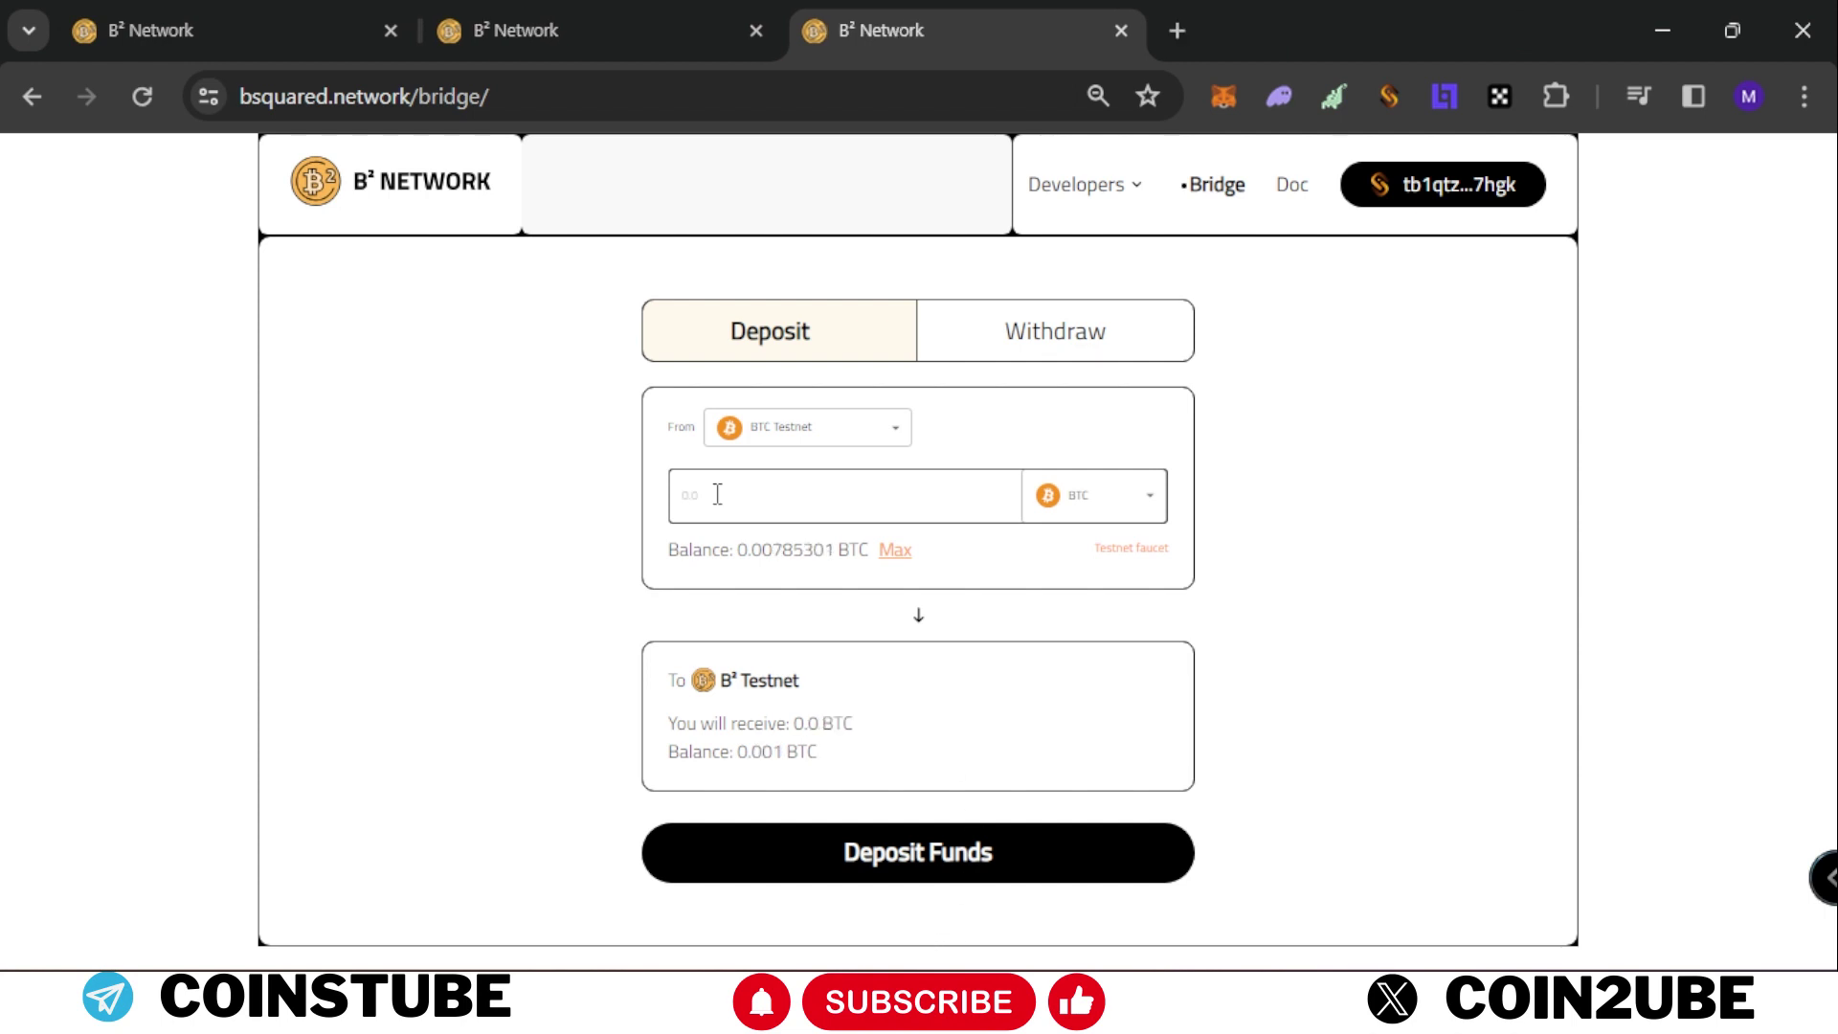
left_click(717, 494)
type("0.001")
left_click(925, 860)
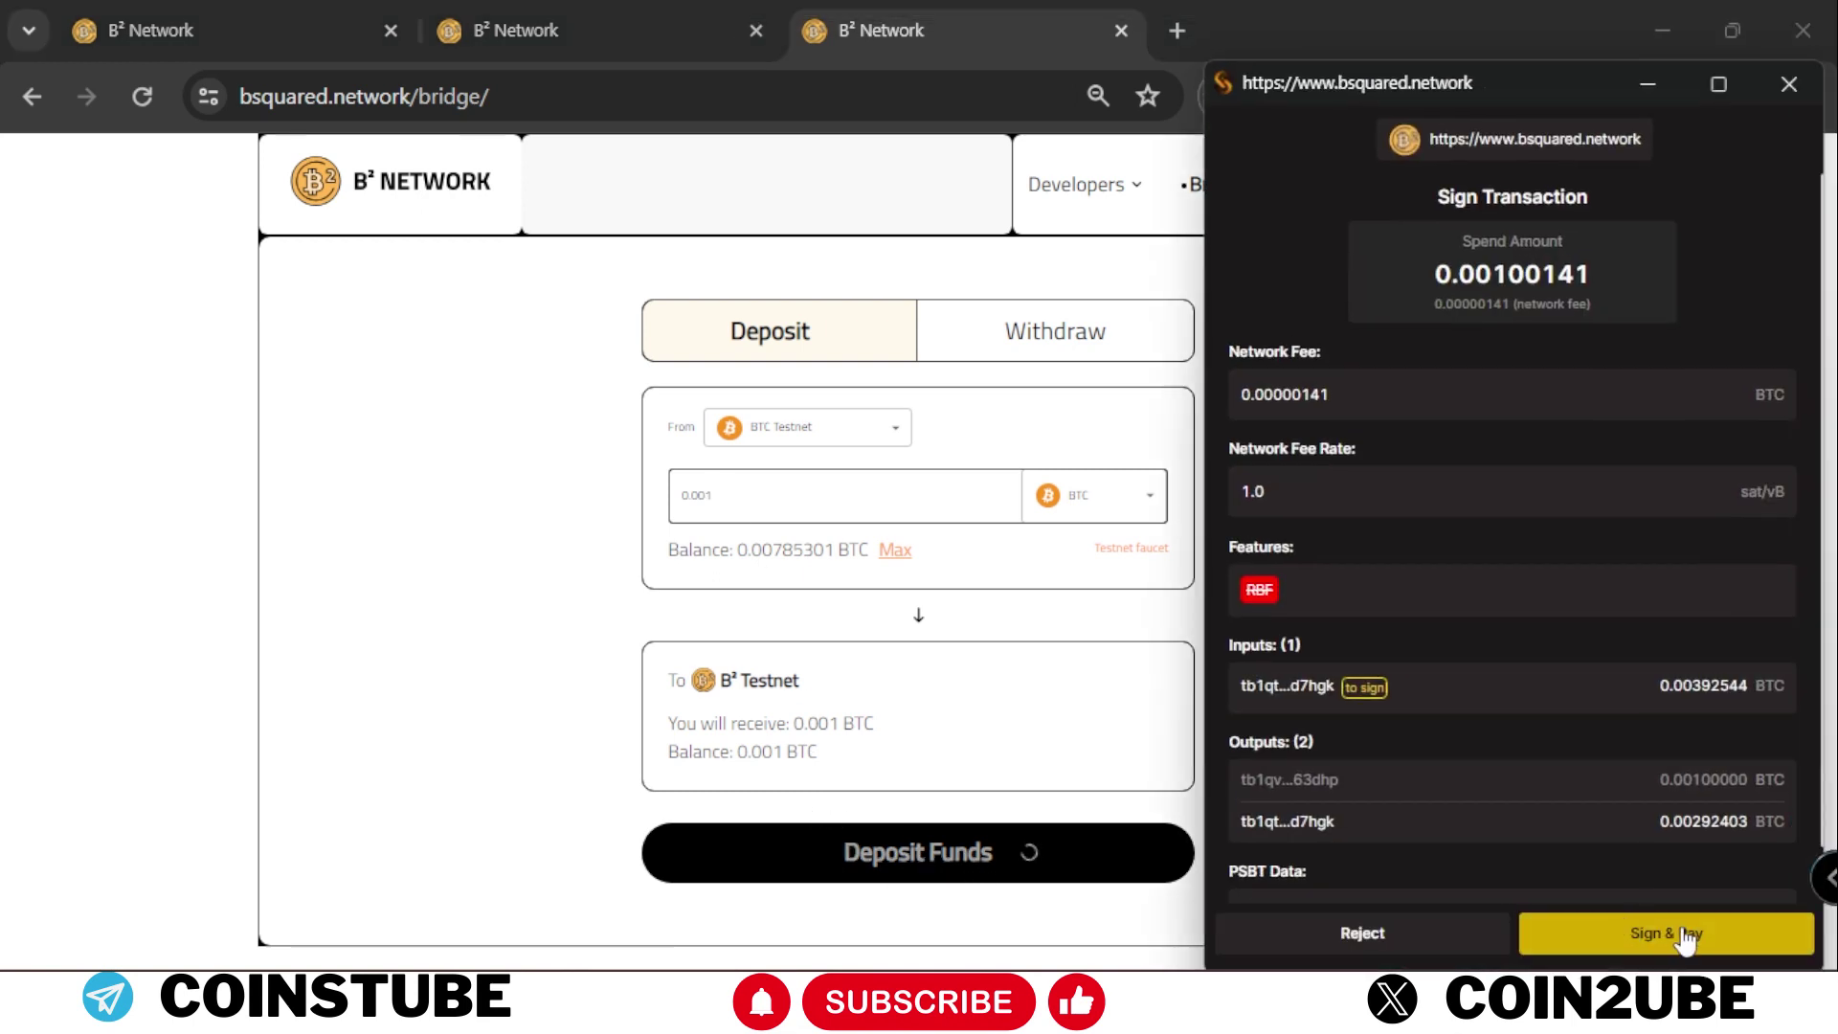
left_click(1687, 938)
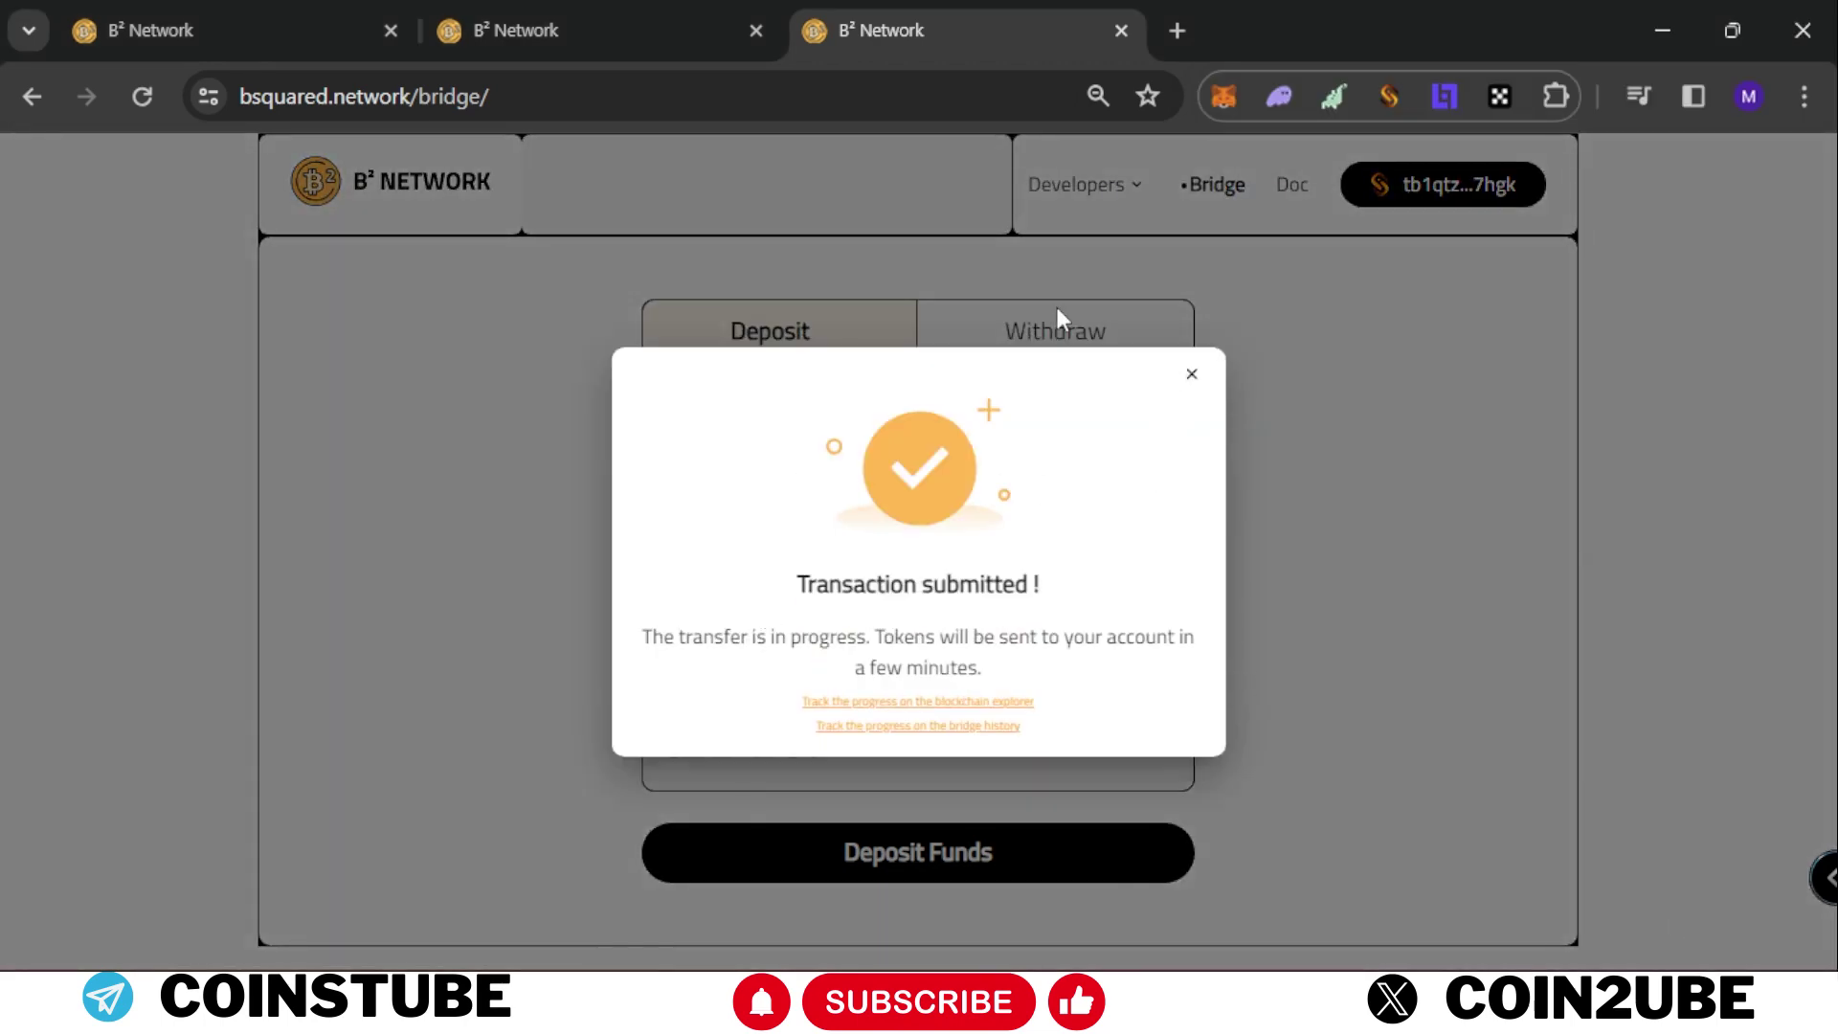
- On the points page, find the MESON section and start the Deposit USDT/USDC task
left_click(544, 28)
scroll(617, 511, "up", 8)
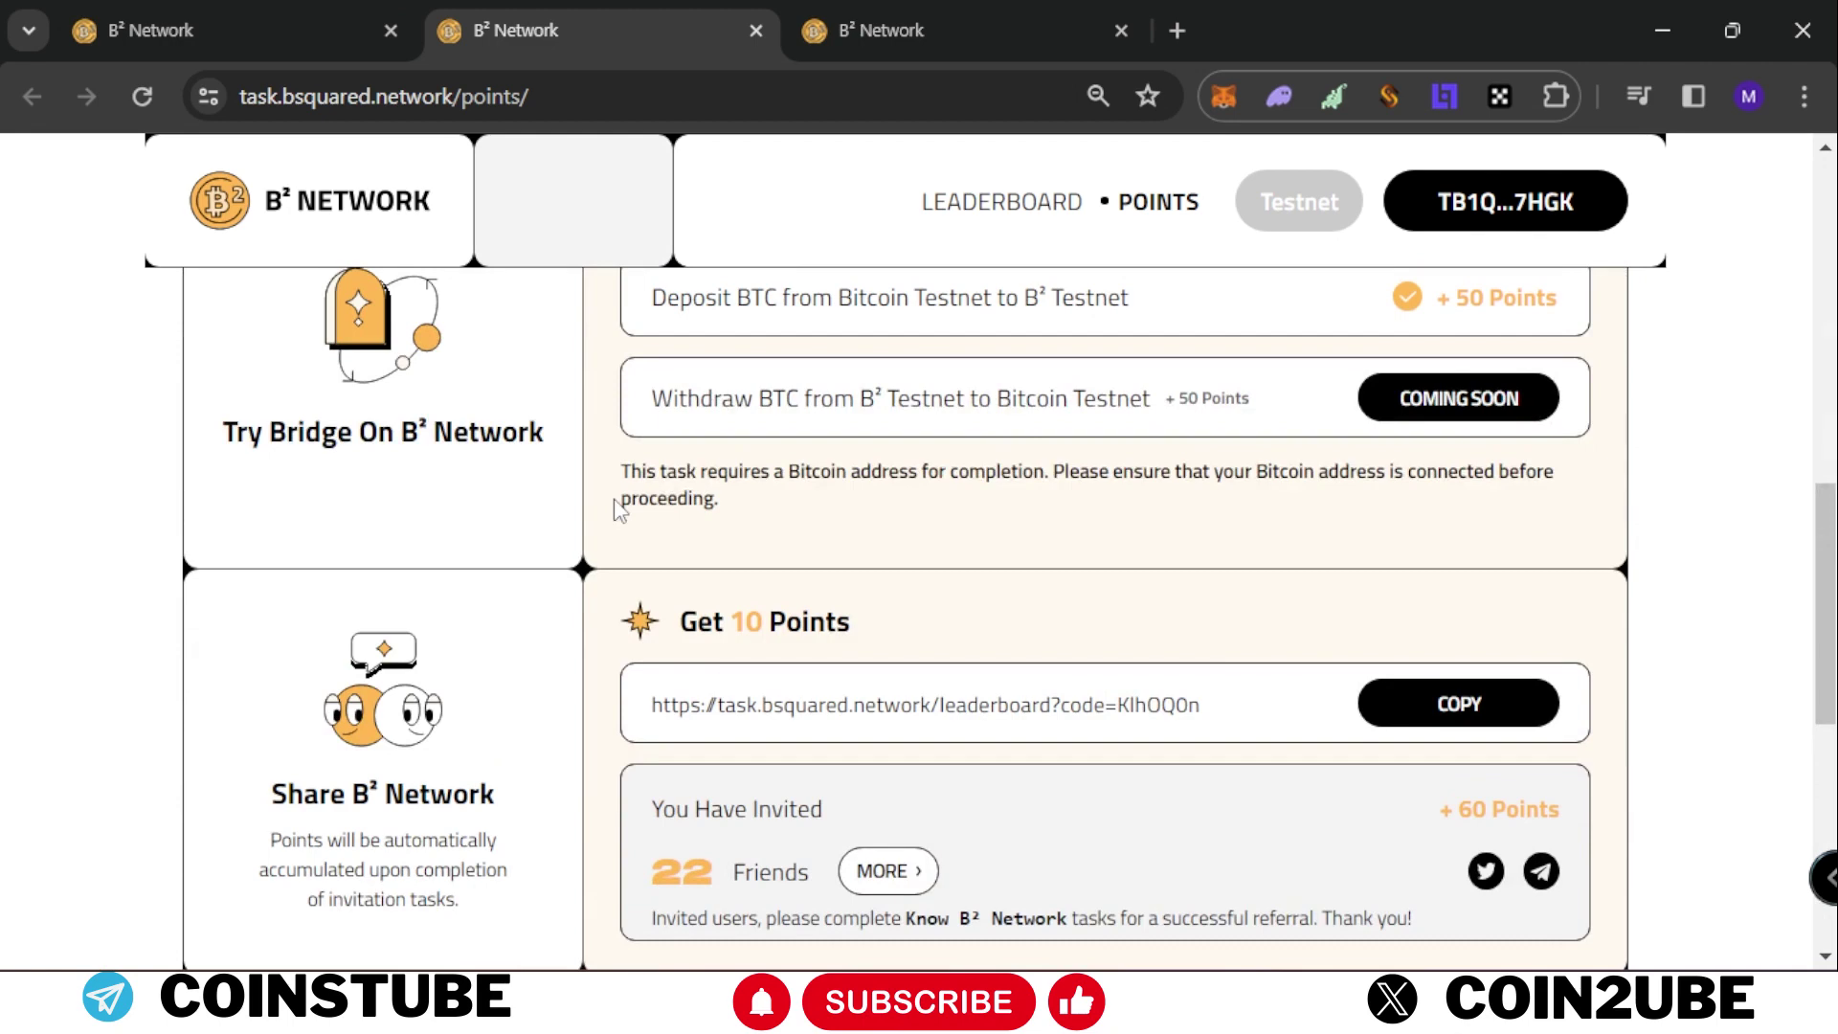
scroll(617, 510, "up", 5)
scroll(691, 649, "up", 2)
scroll(631, 624, "down", 4)
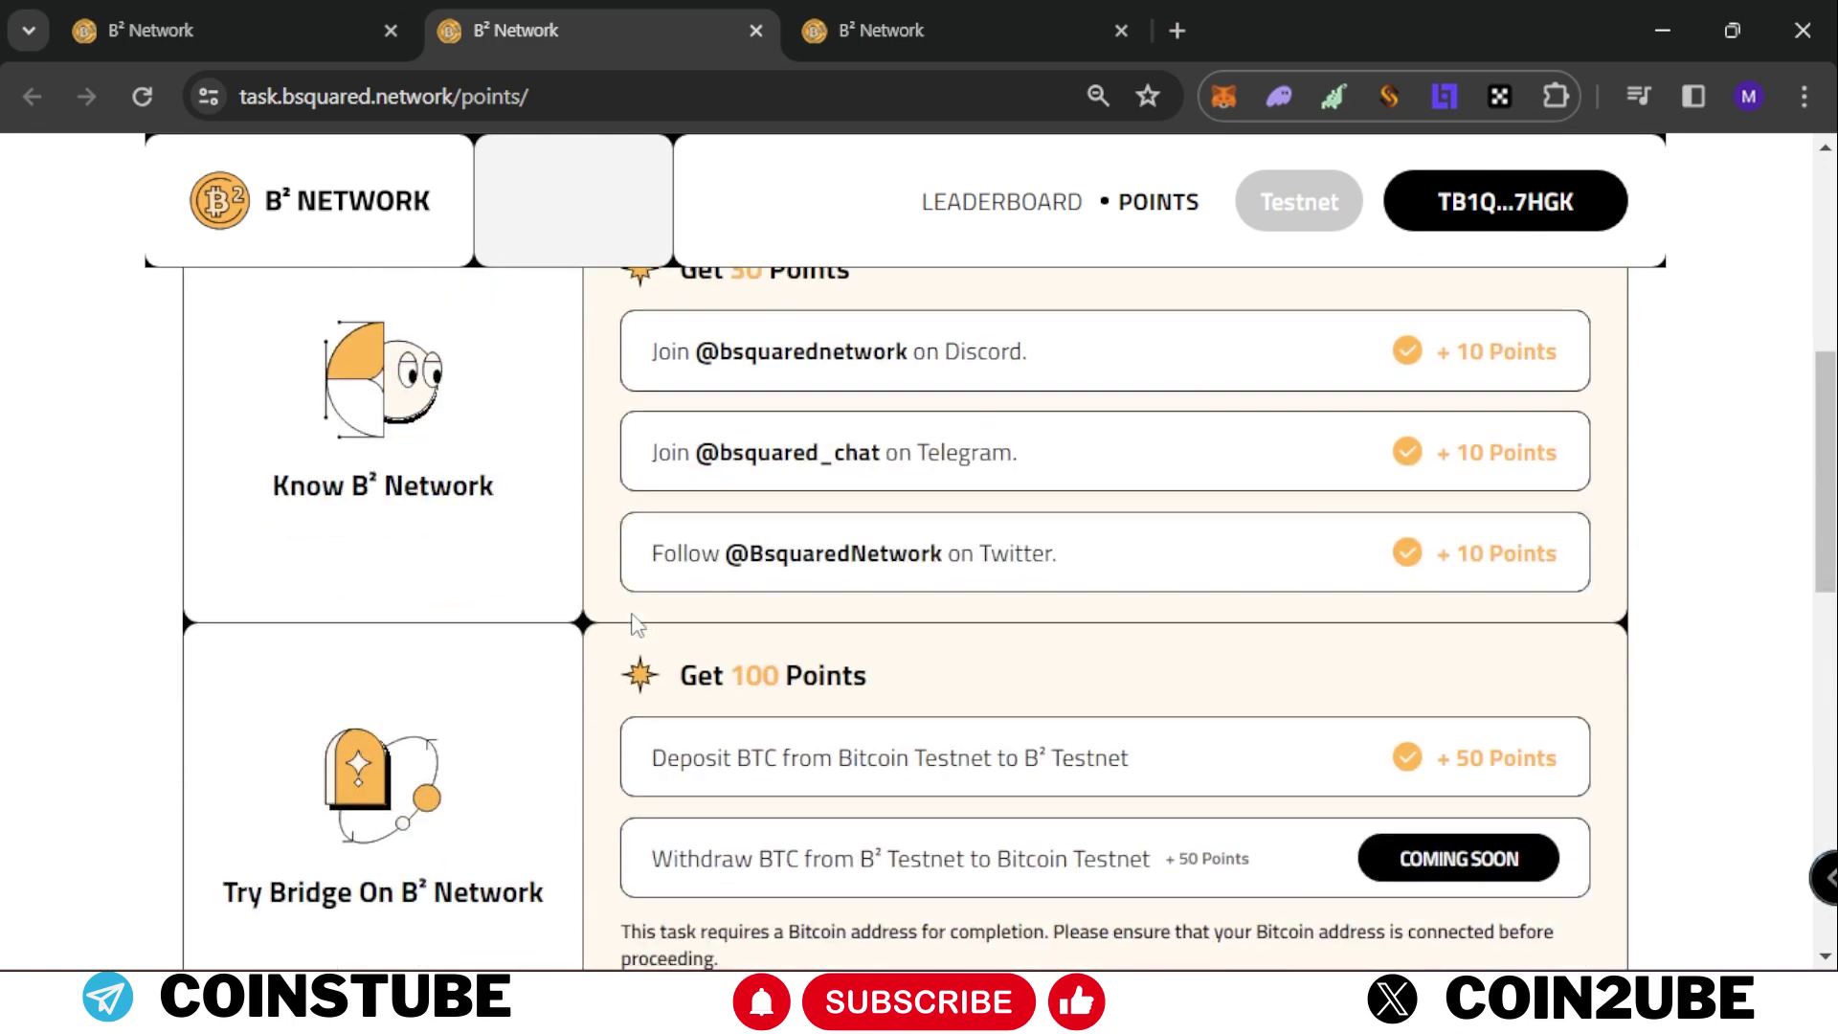
scroll(1198, 651, "down", 10)
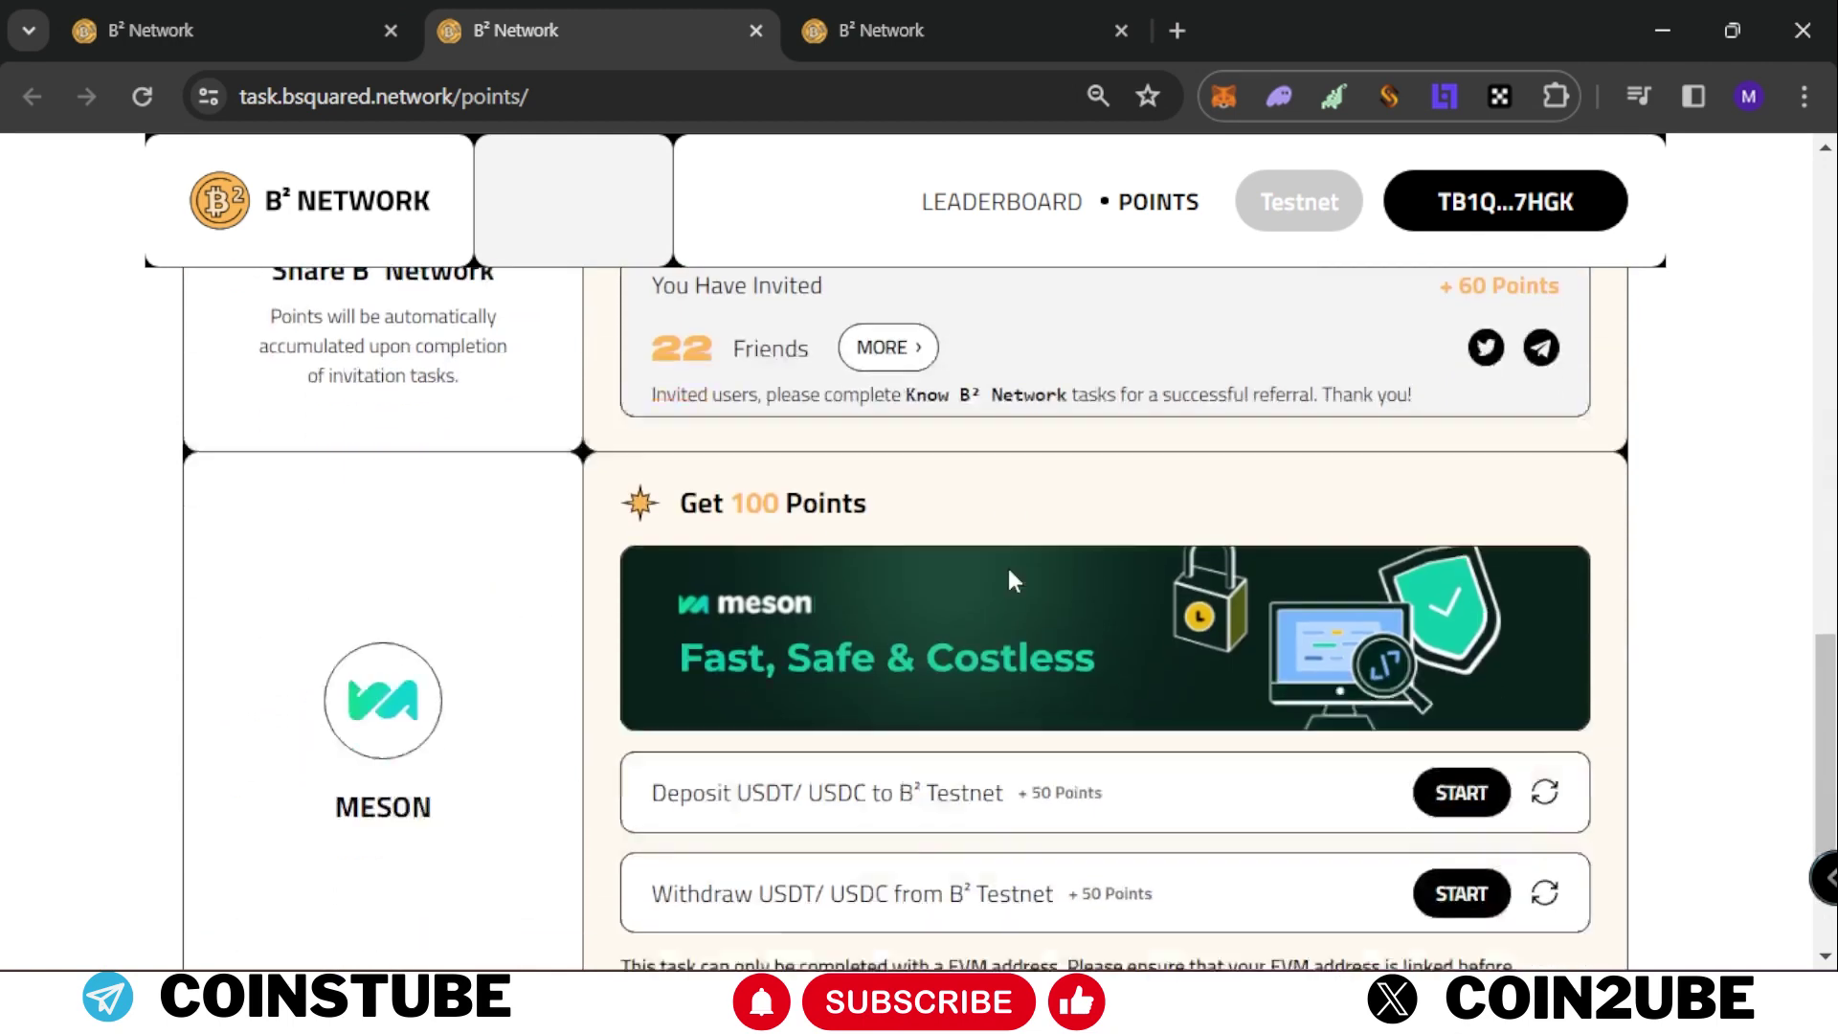
scroll(876, 525, "up", 2)
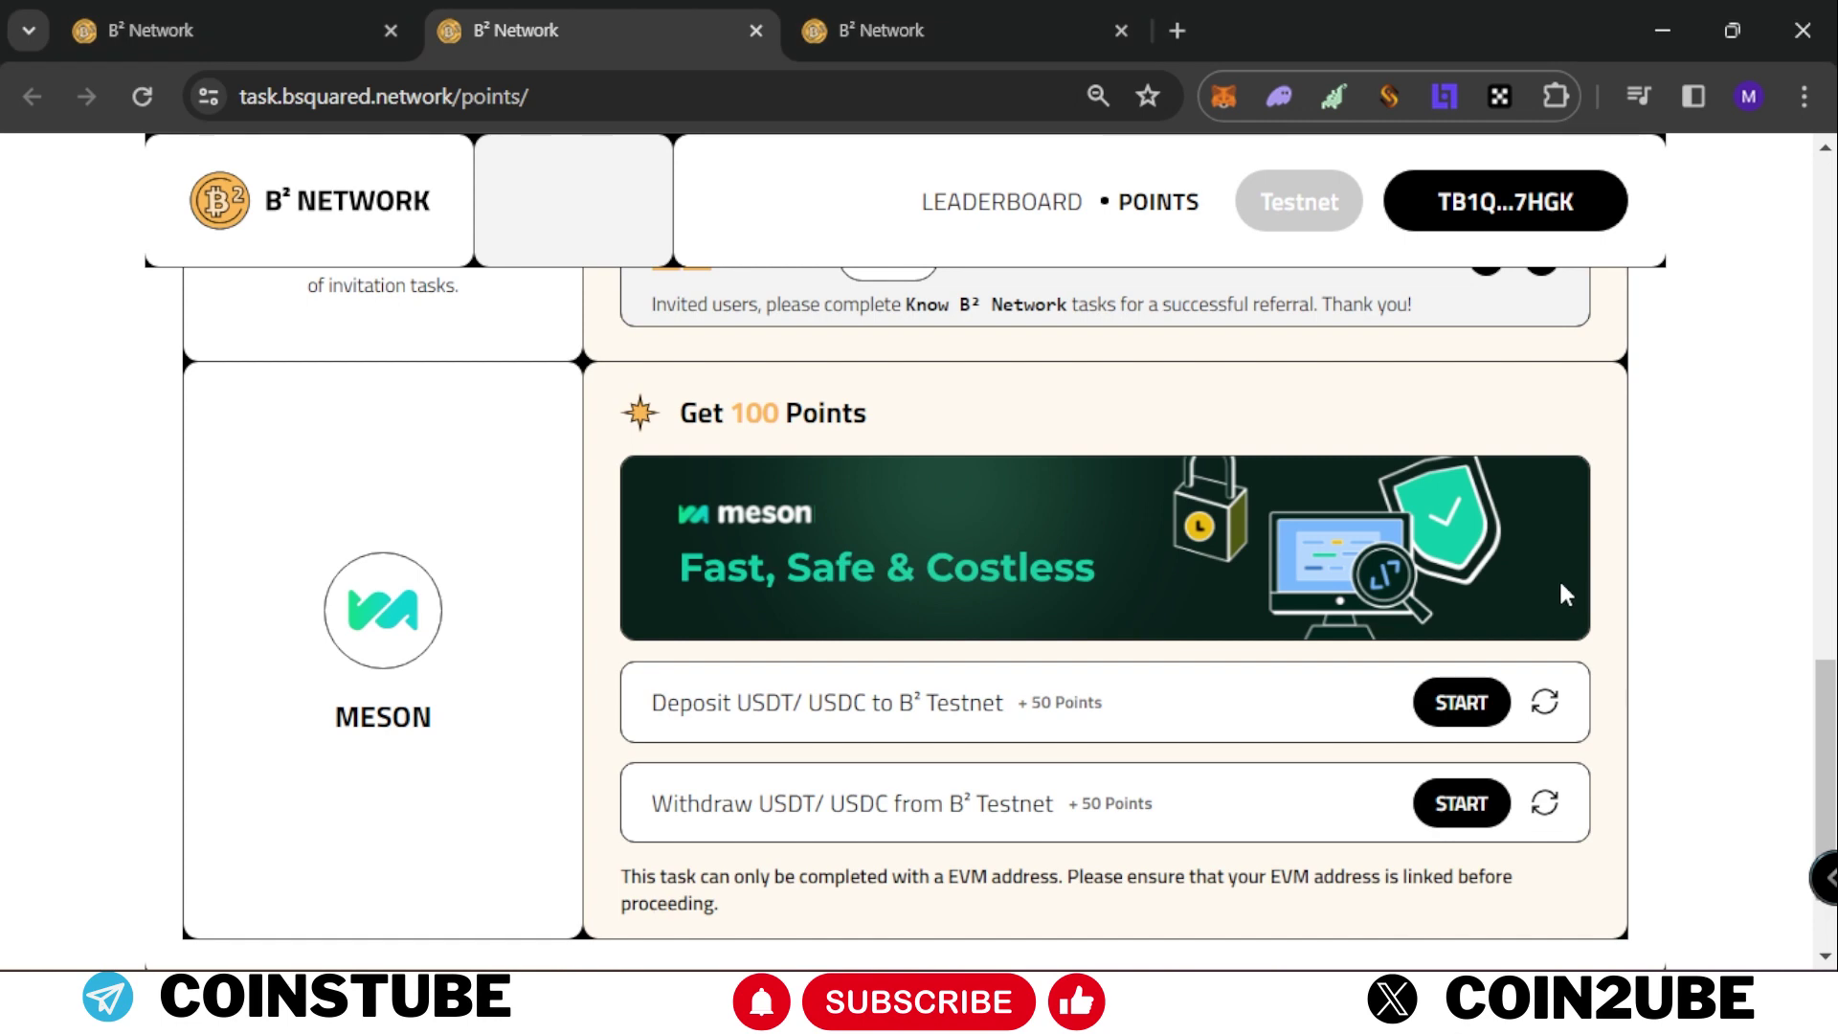
left_click(1455, 718)
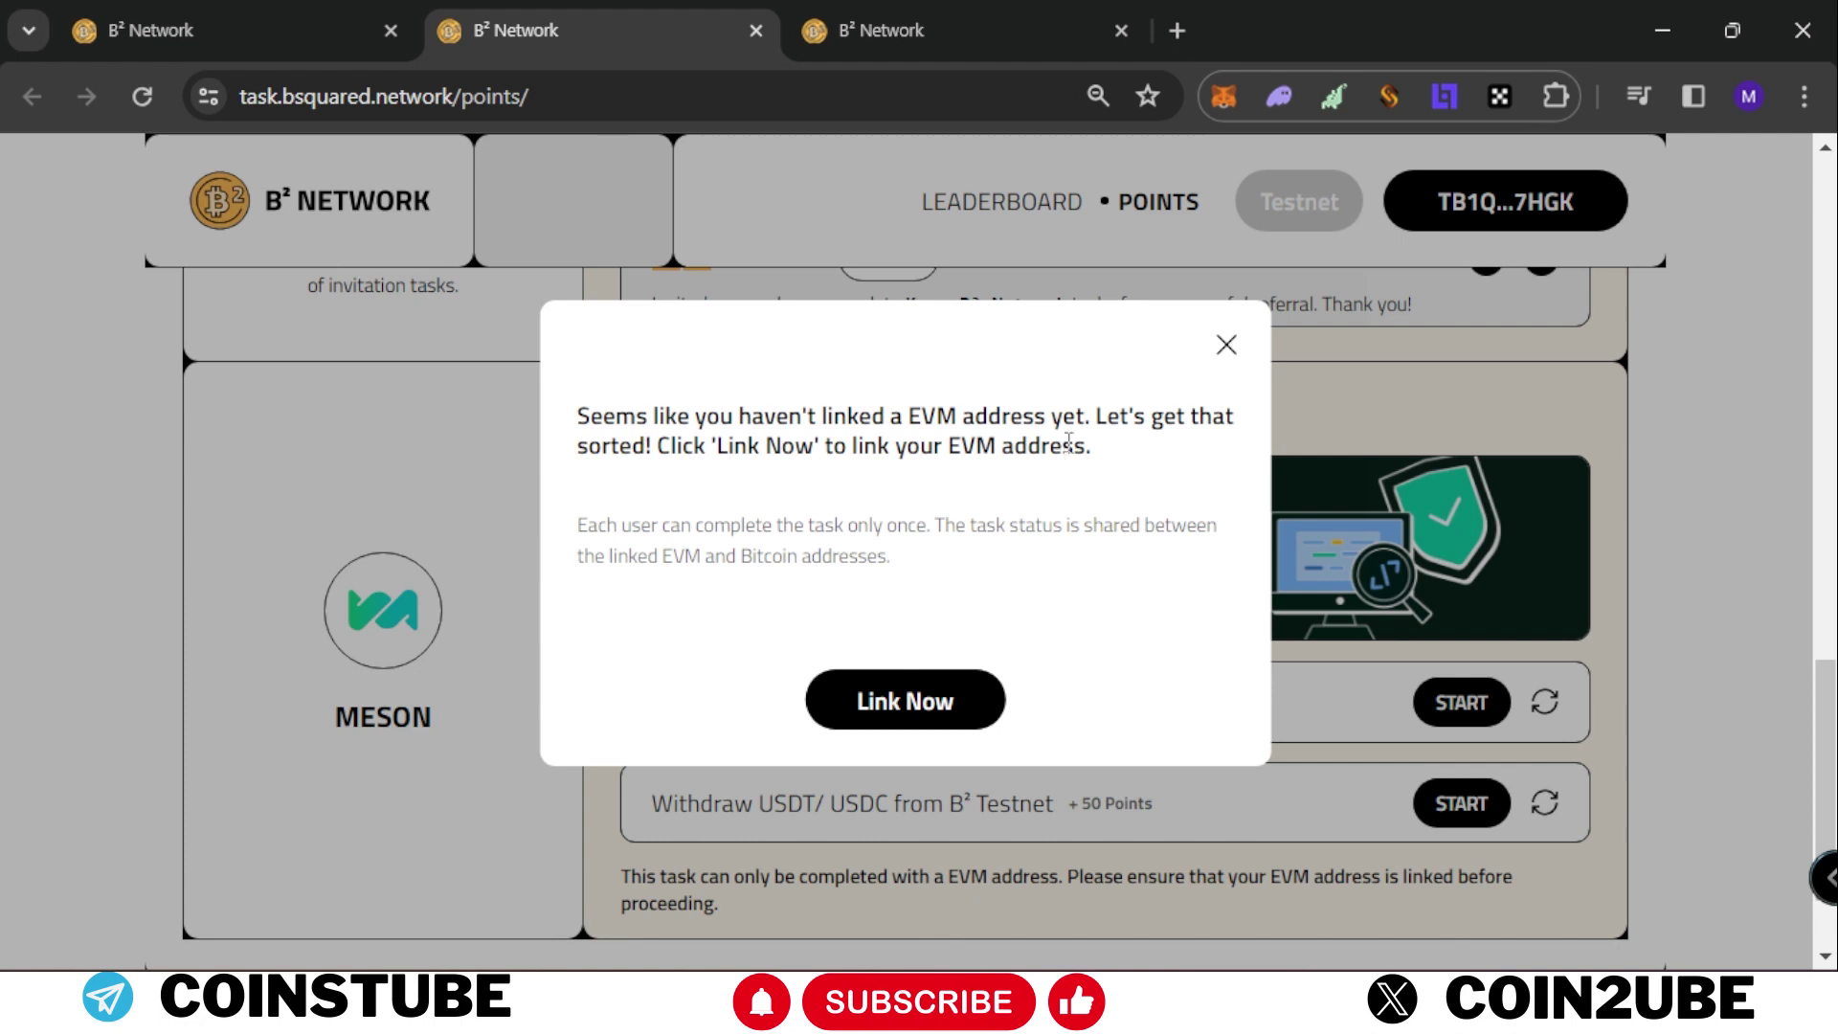
- Link the MetaMask EVM address by signing and confirming the binding, then choose Reconnect Wallet
left_click(914, 707)
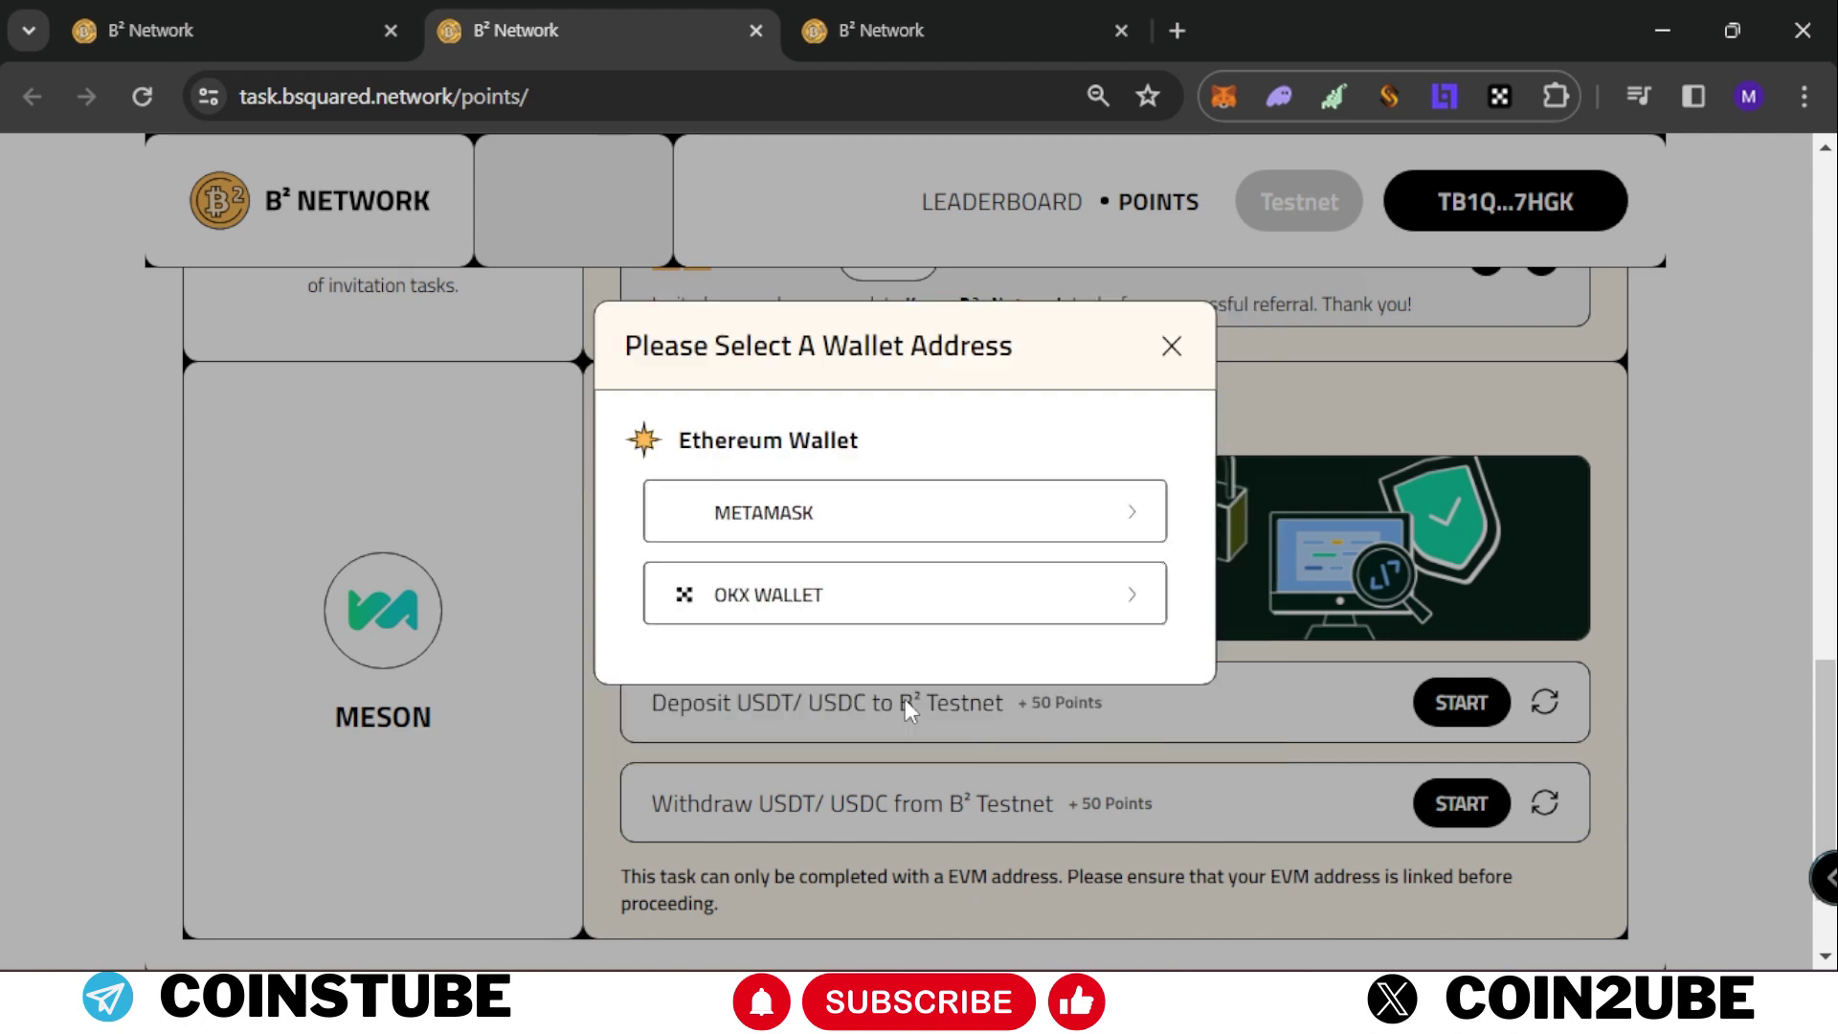
left_click(766, 511)
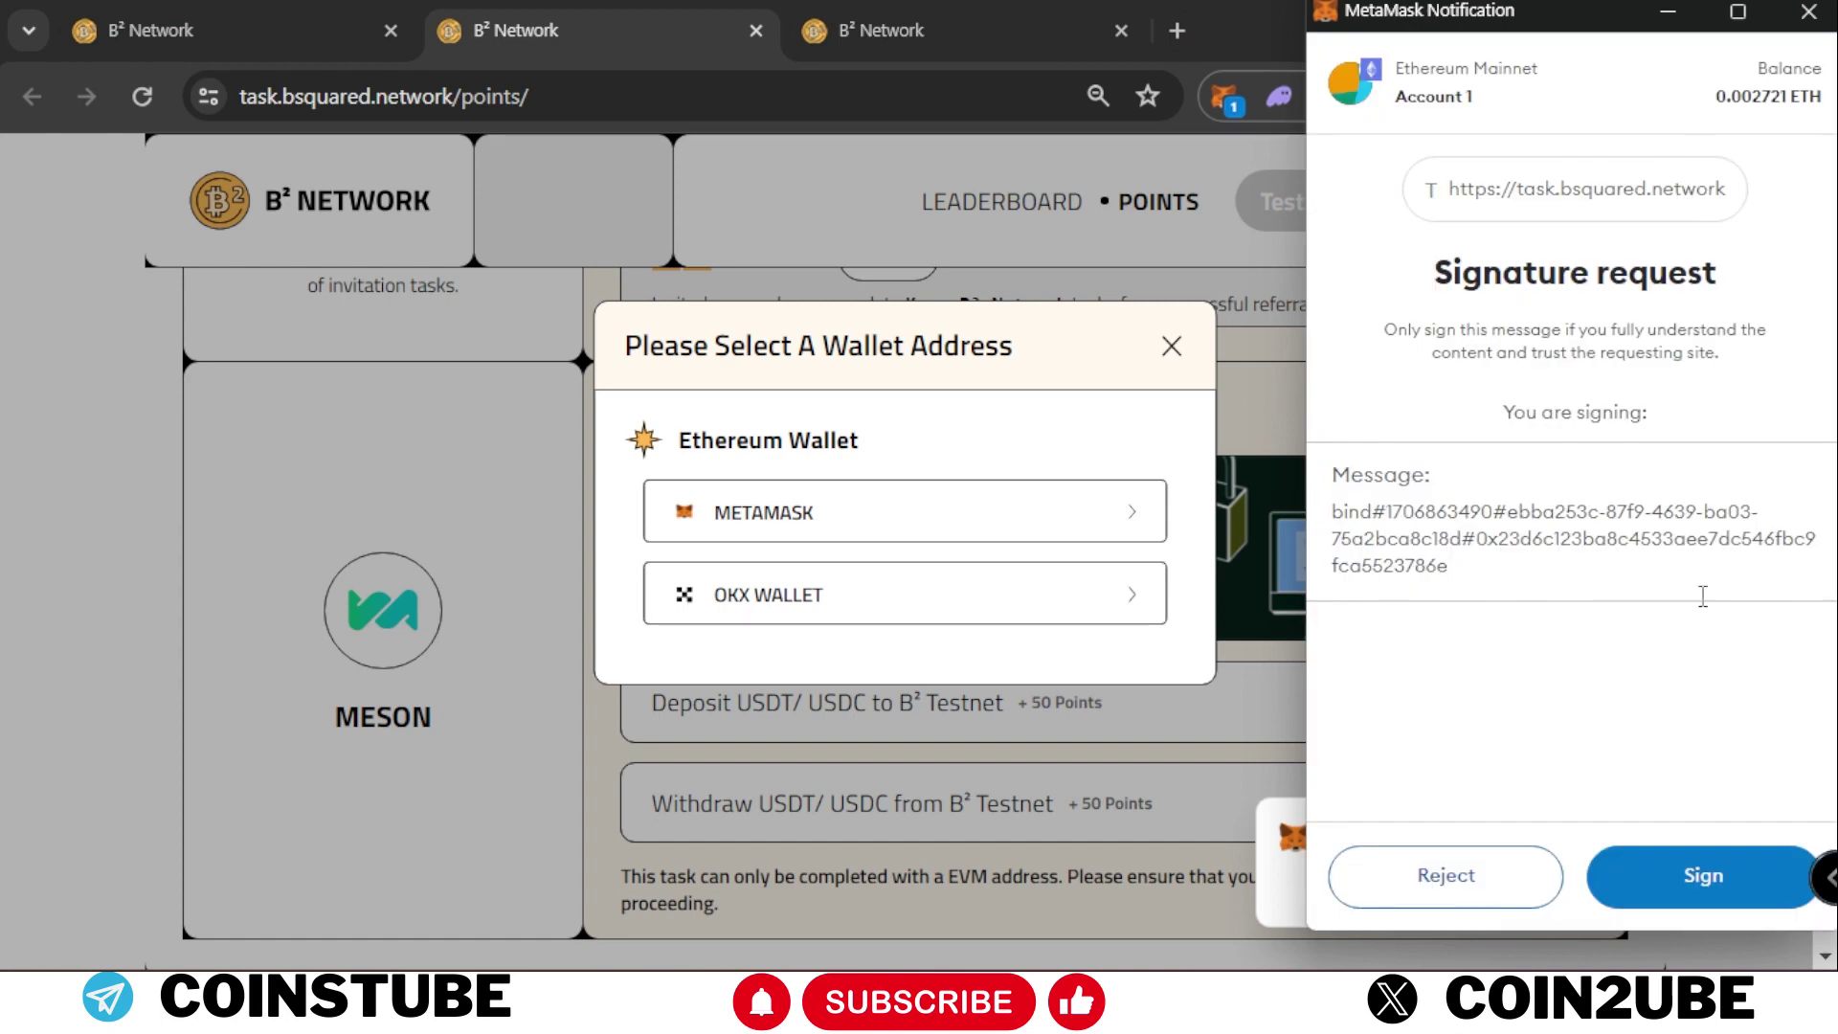
left_click(1700, 876)
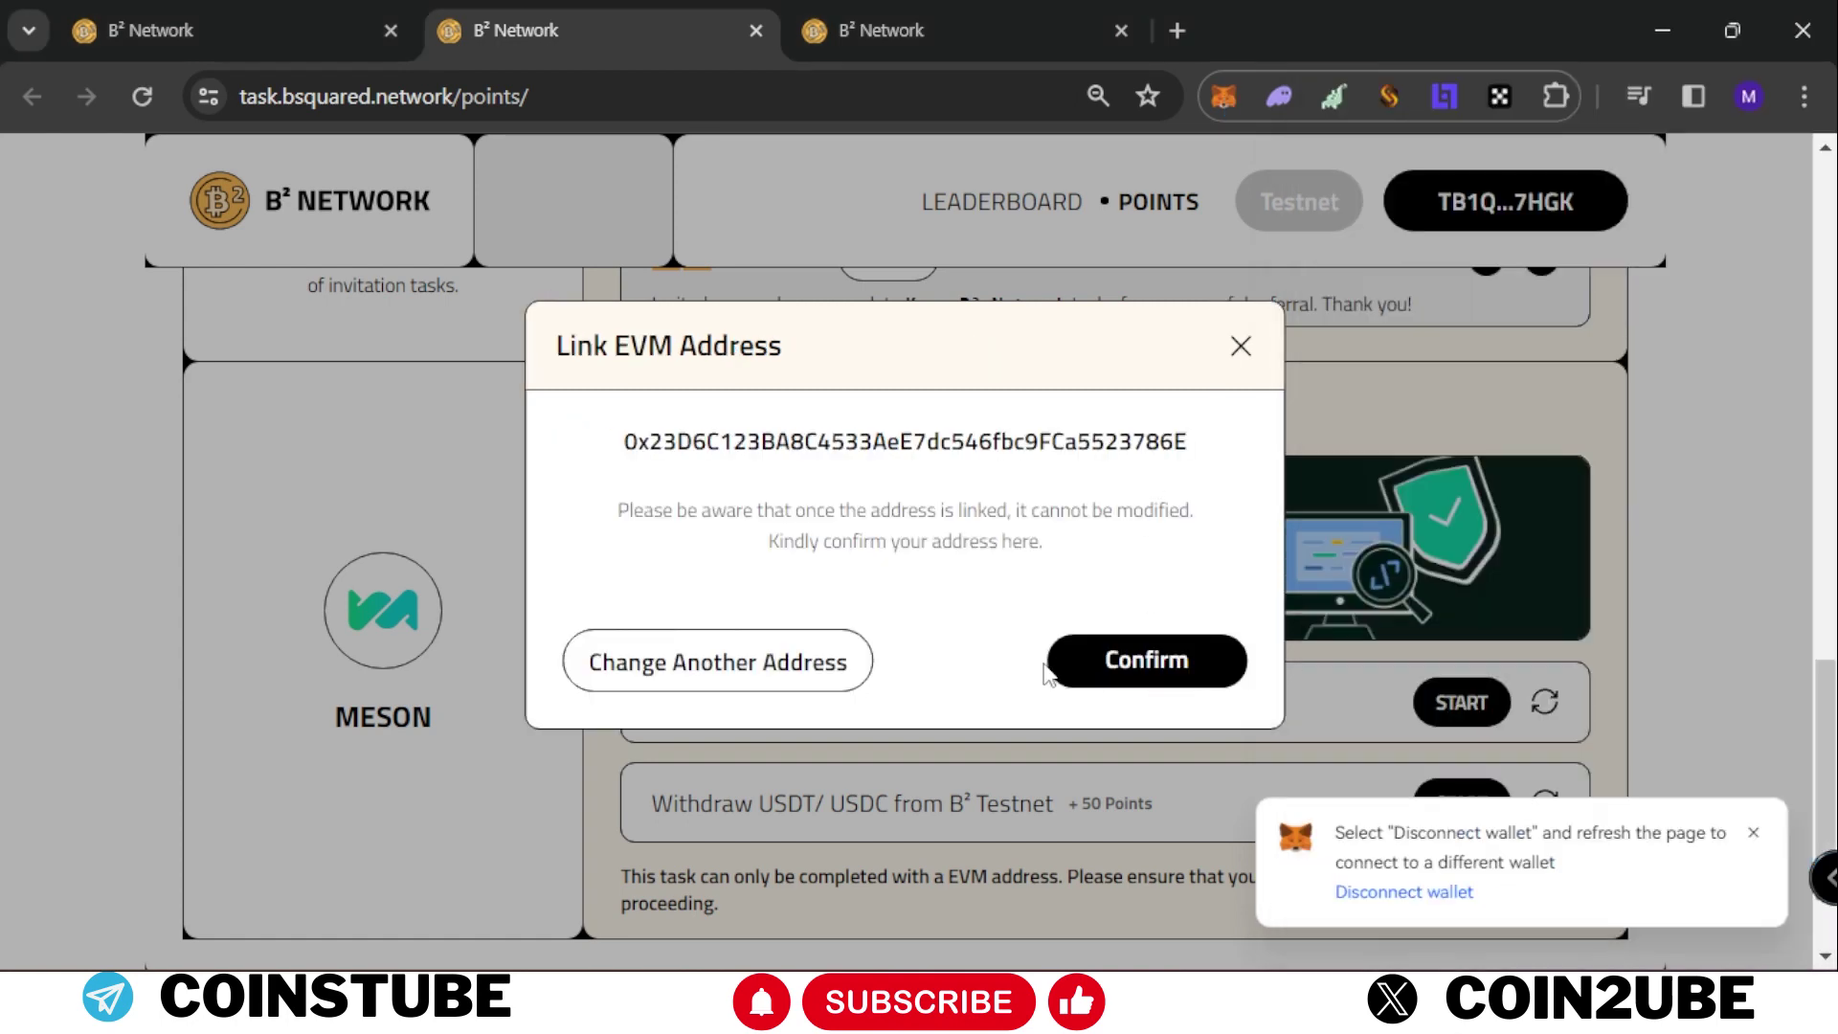
left_click(1151, 671)
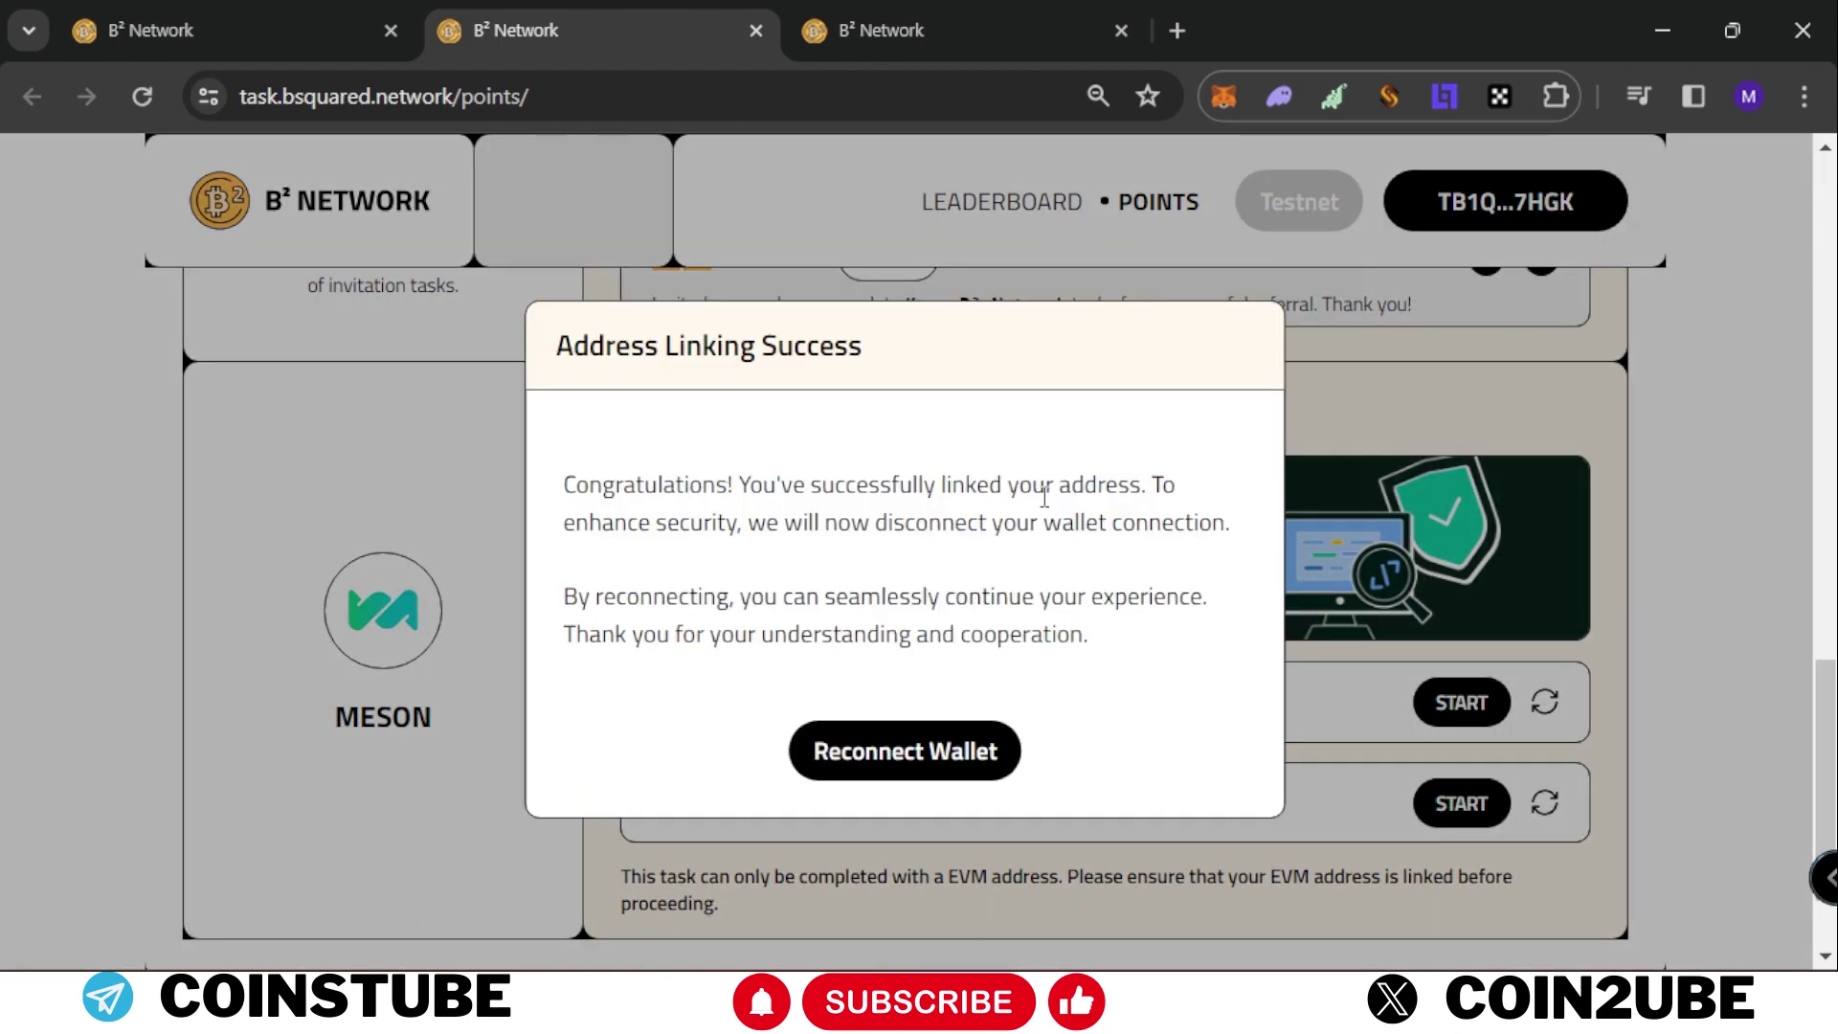
left_click(915, 752)
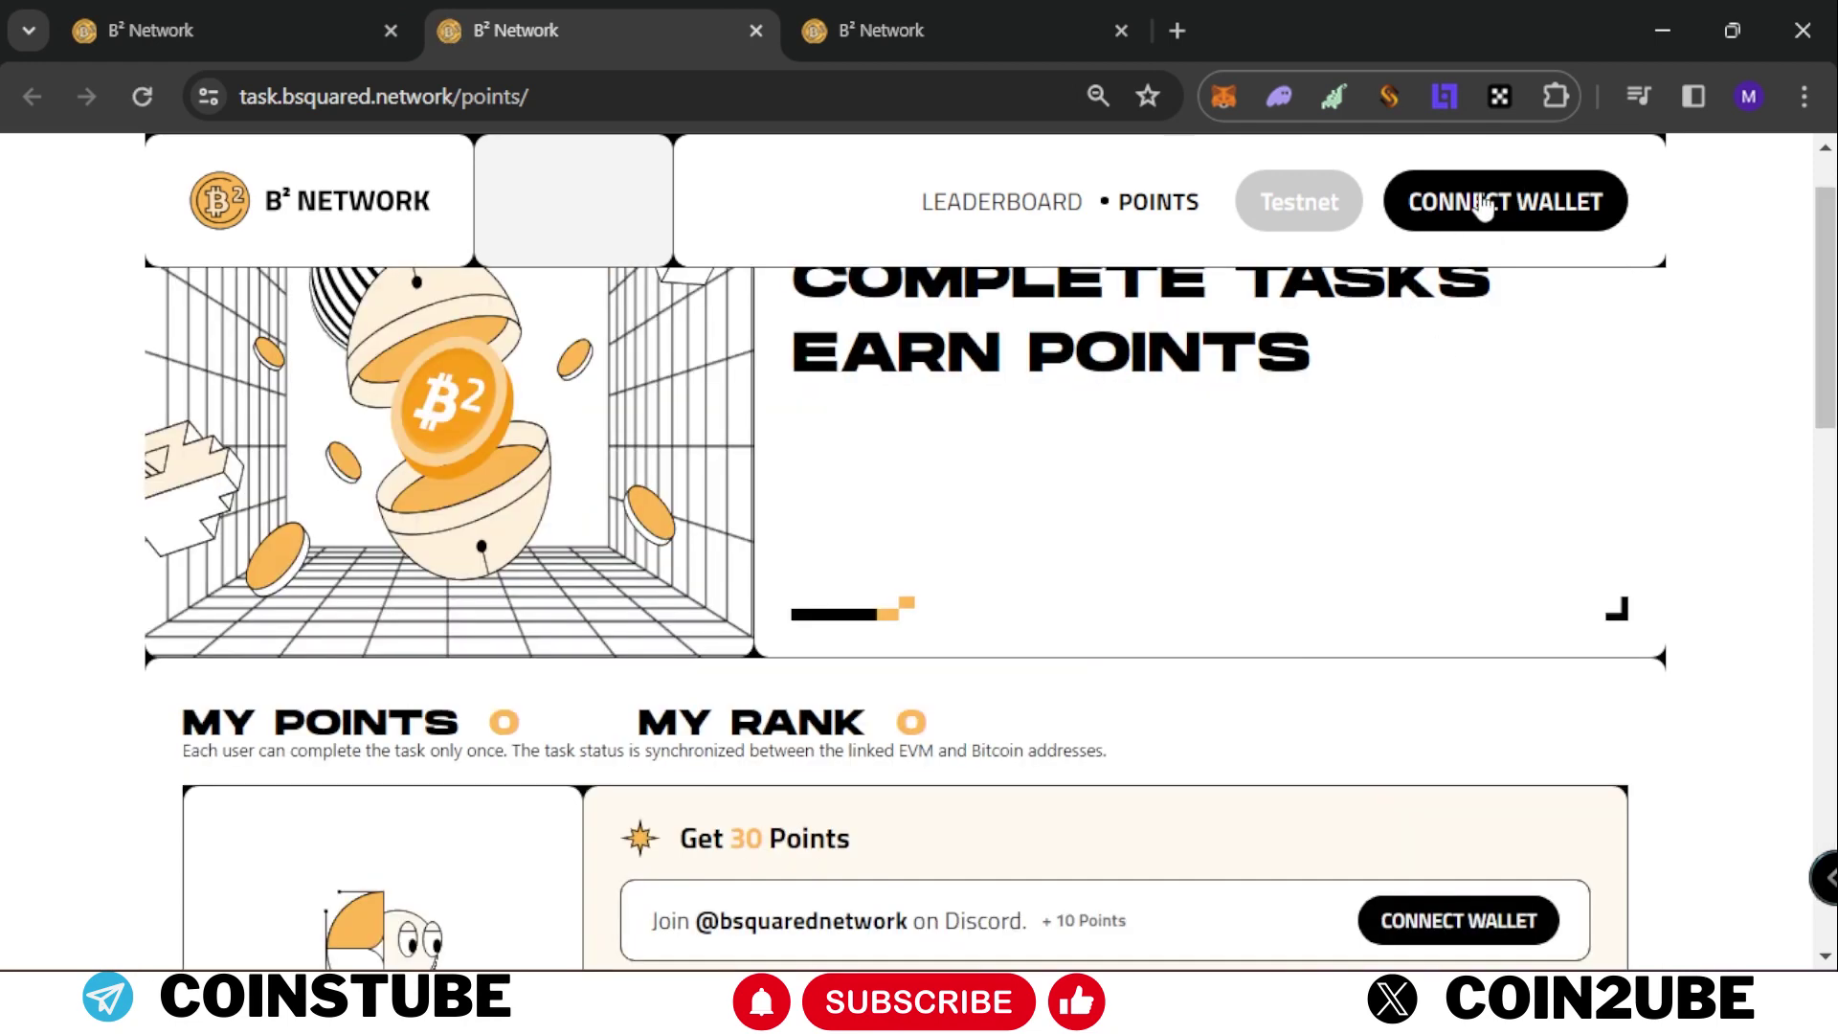
- Reconnect to B² Network with MetaMask so the account shows 140 points
left_click(1482, 201)
left_click(779, 454)
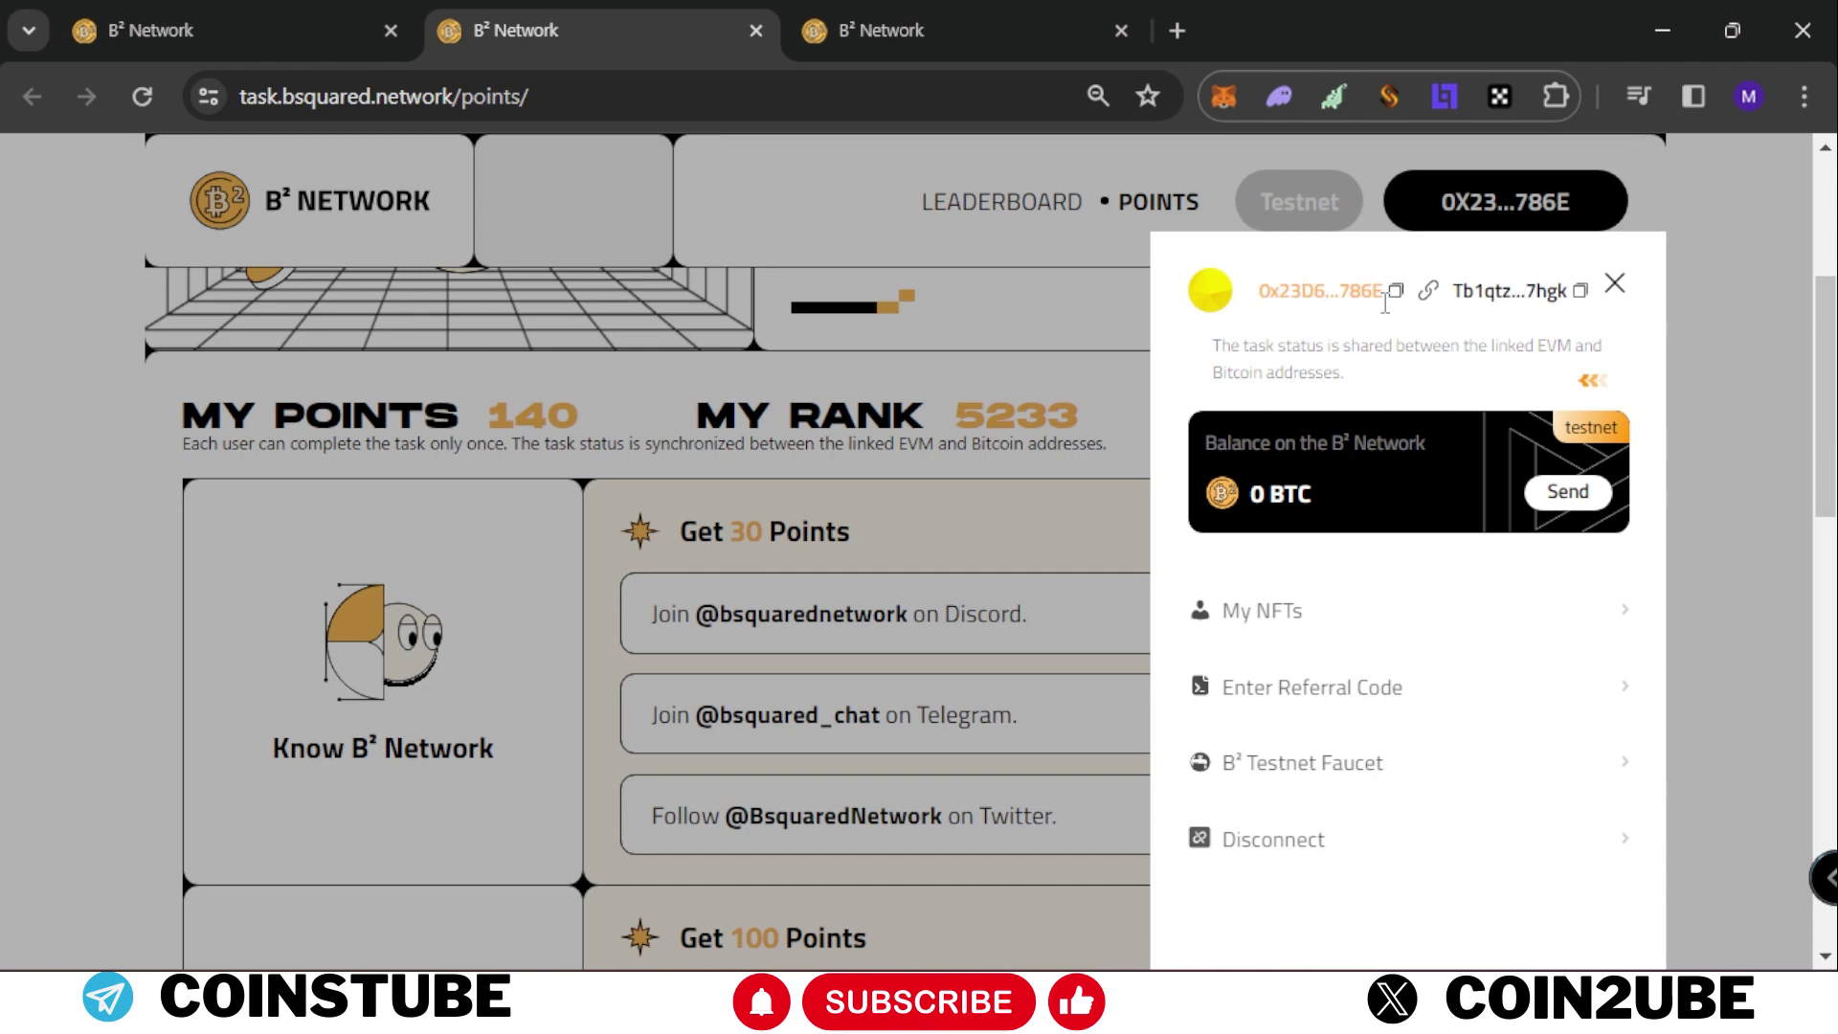
left_click(1615, 284)
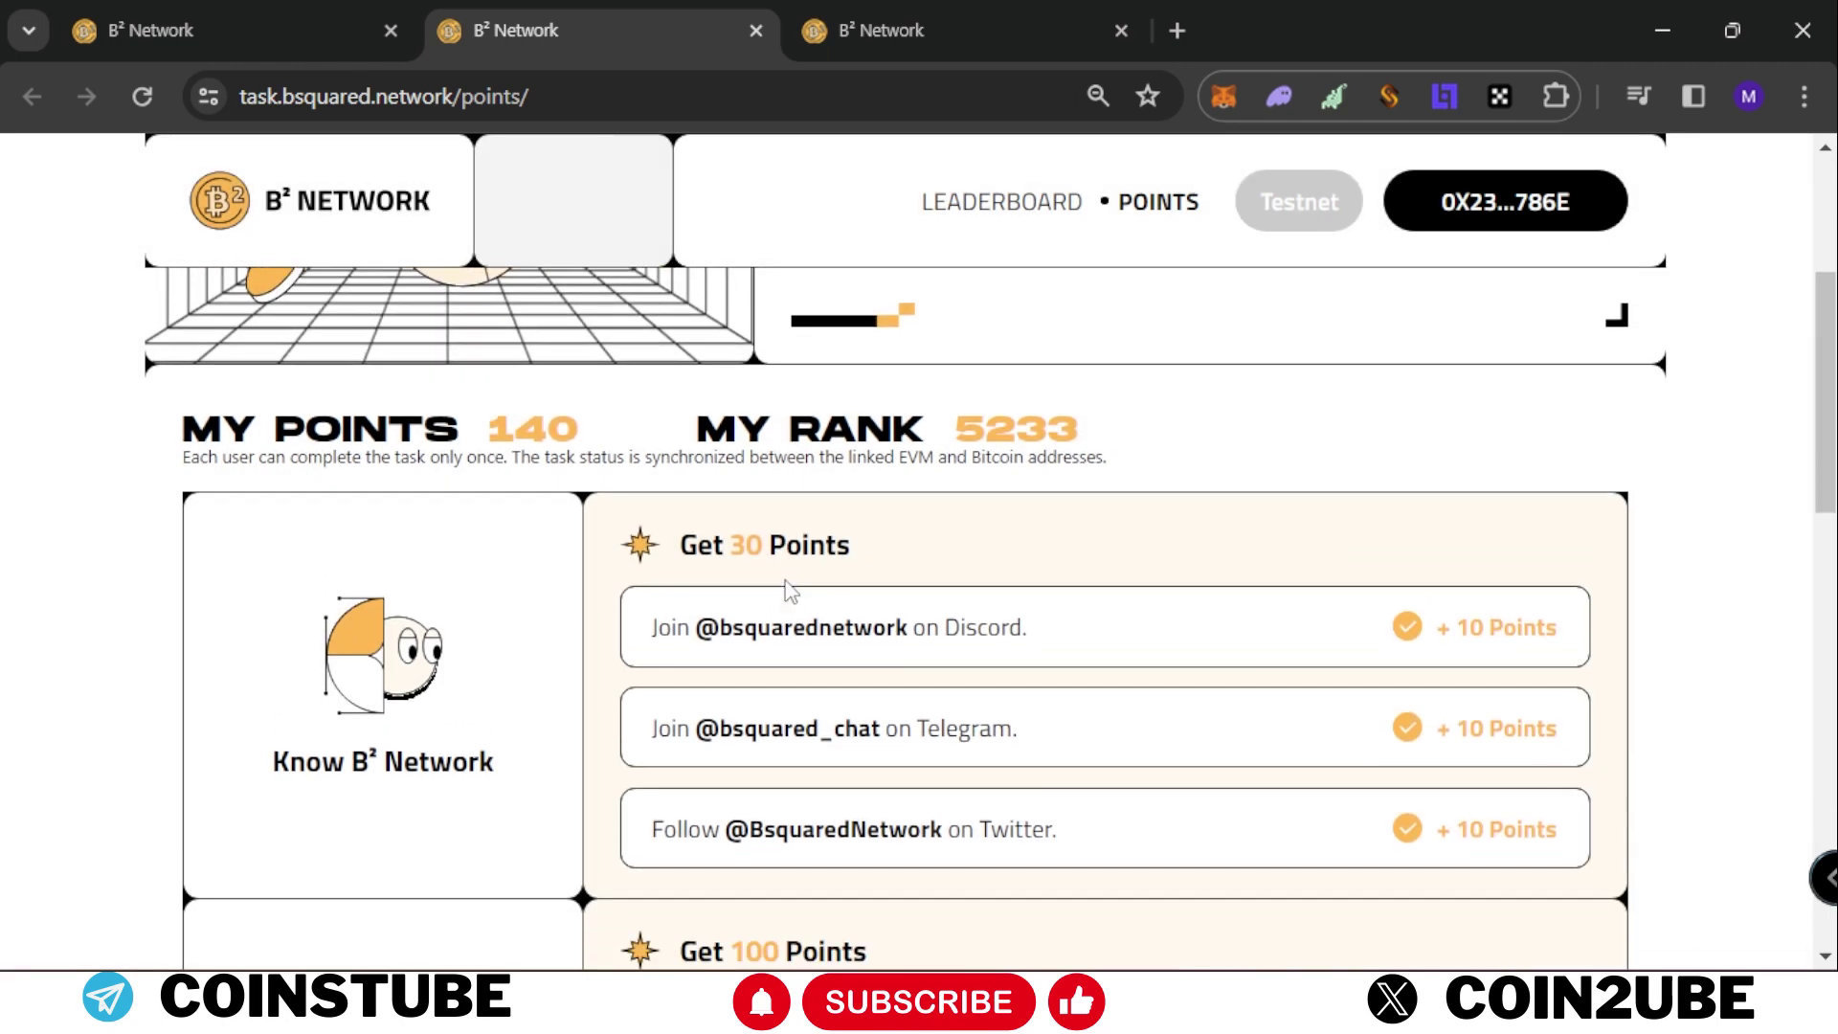
- Start the MESON Deposit task, opening Meson's swap page at testnet.meson.fi
scroll(787, 591, "down", 8)
scroll(788, 584, "down", 5)
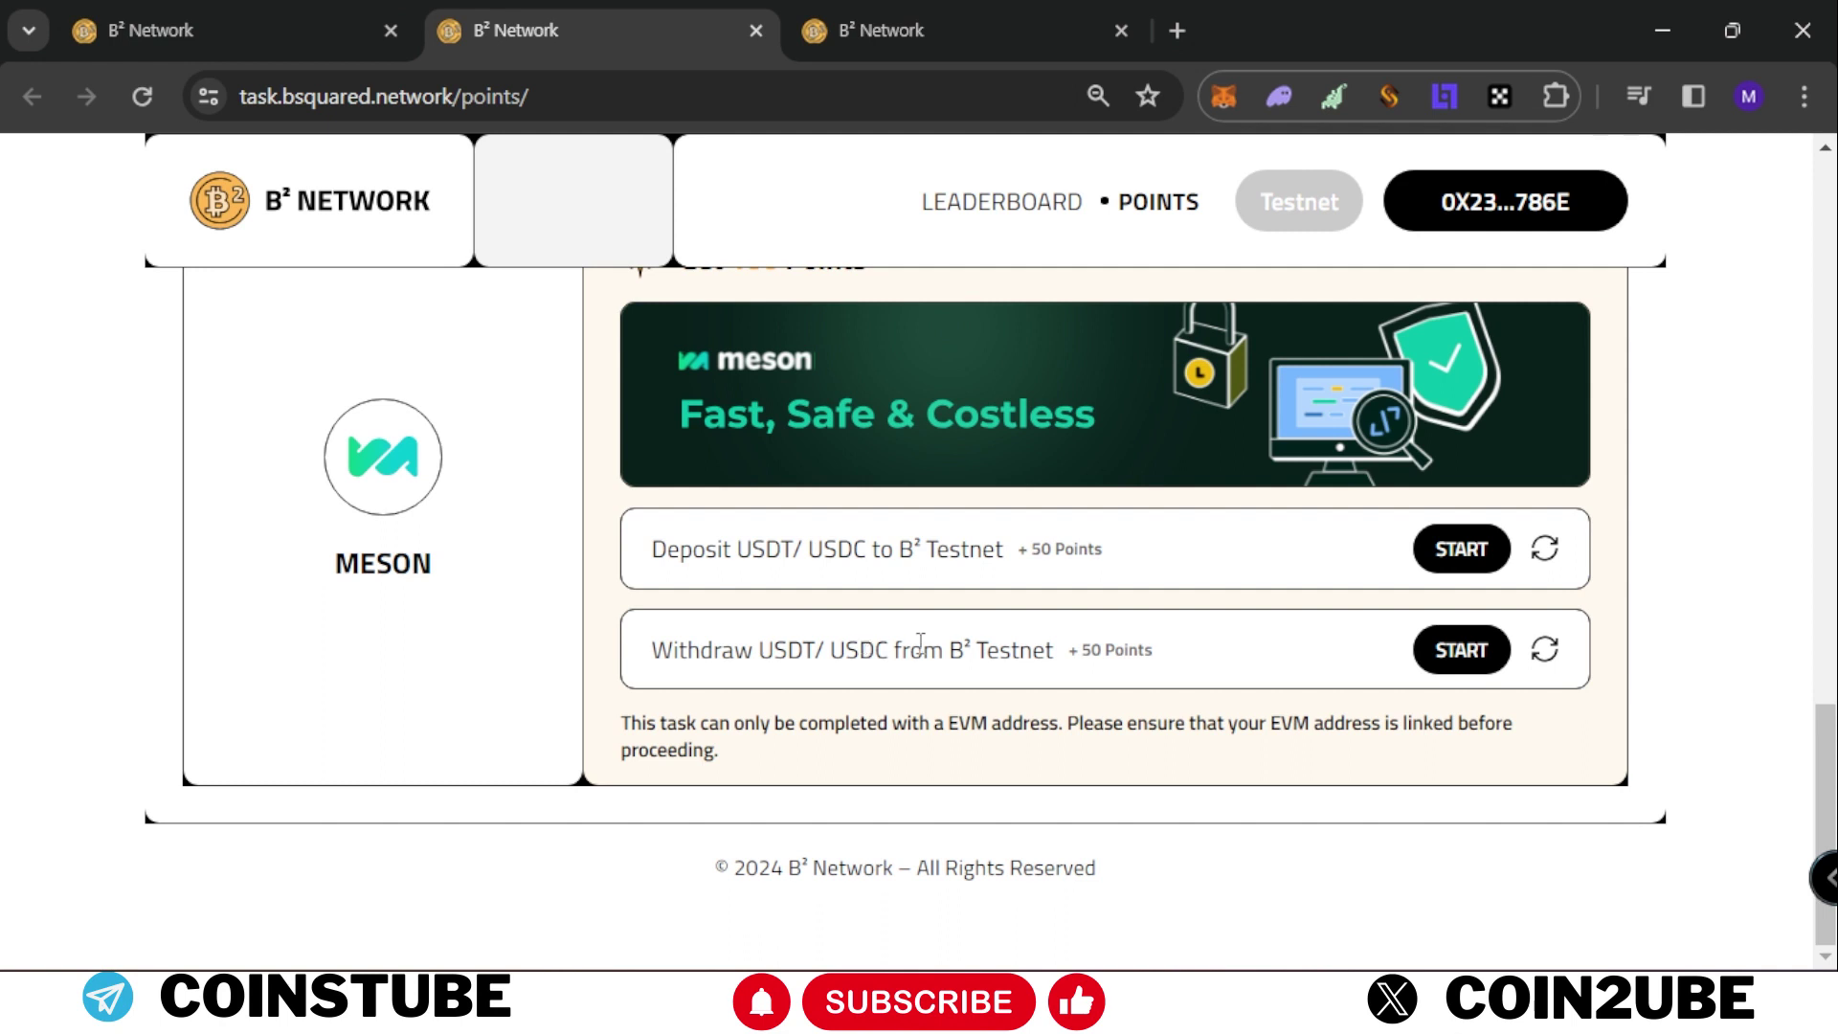
left_click(1463, 548)
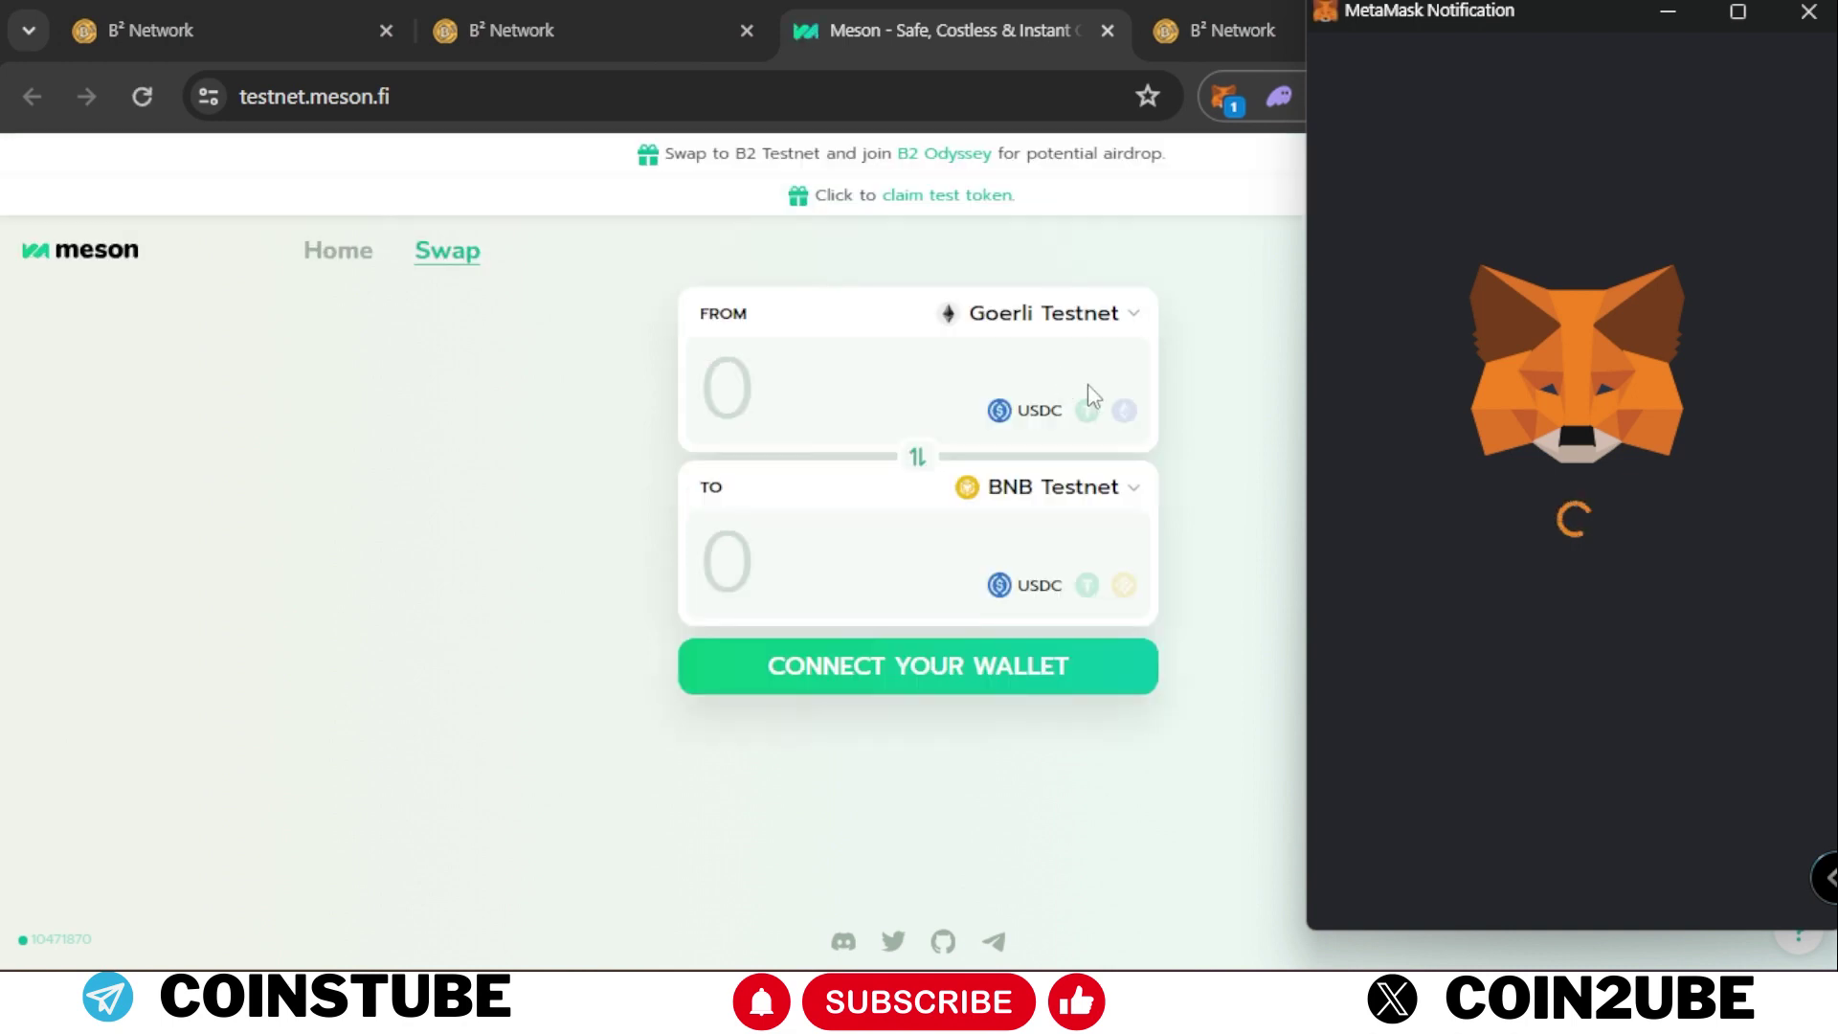
- Connect MetaMask to Meson and switch it to Goerli, showing a USDC balance of 10
left_click(1653, 881)
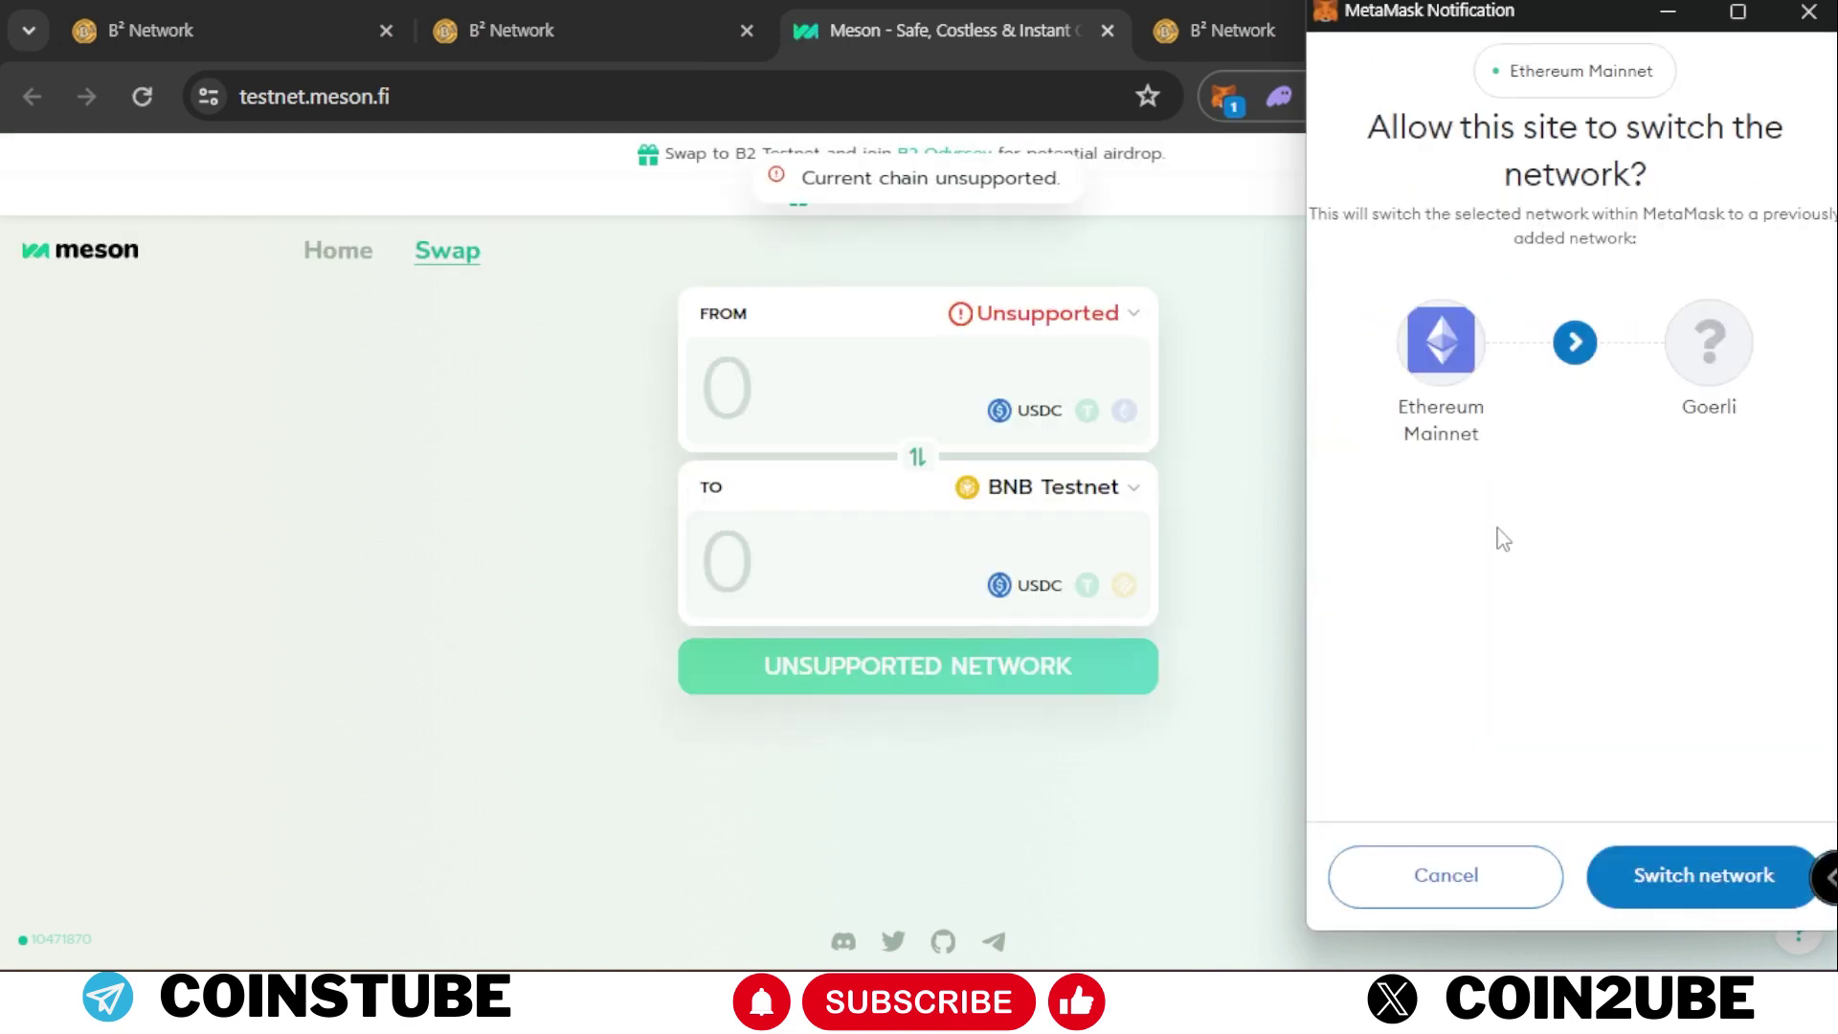
left_click(1675, 872)
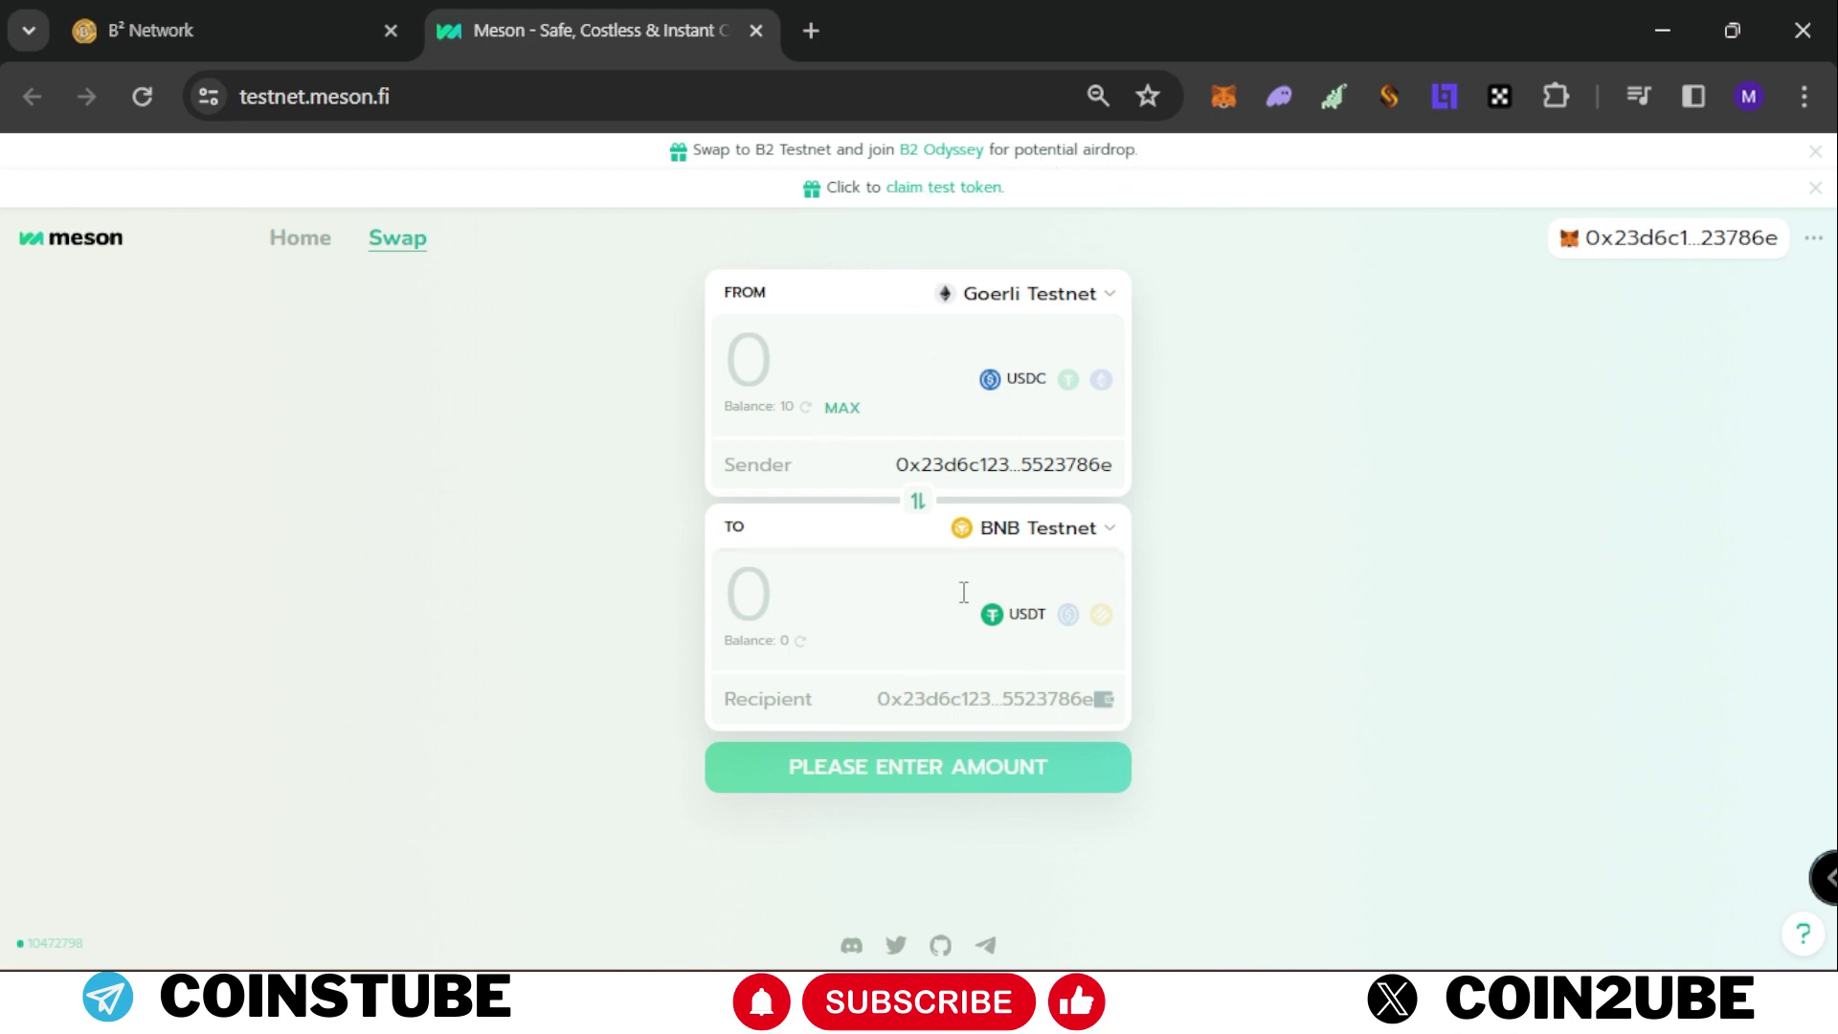
left_click(964, 197)
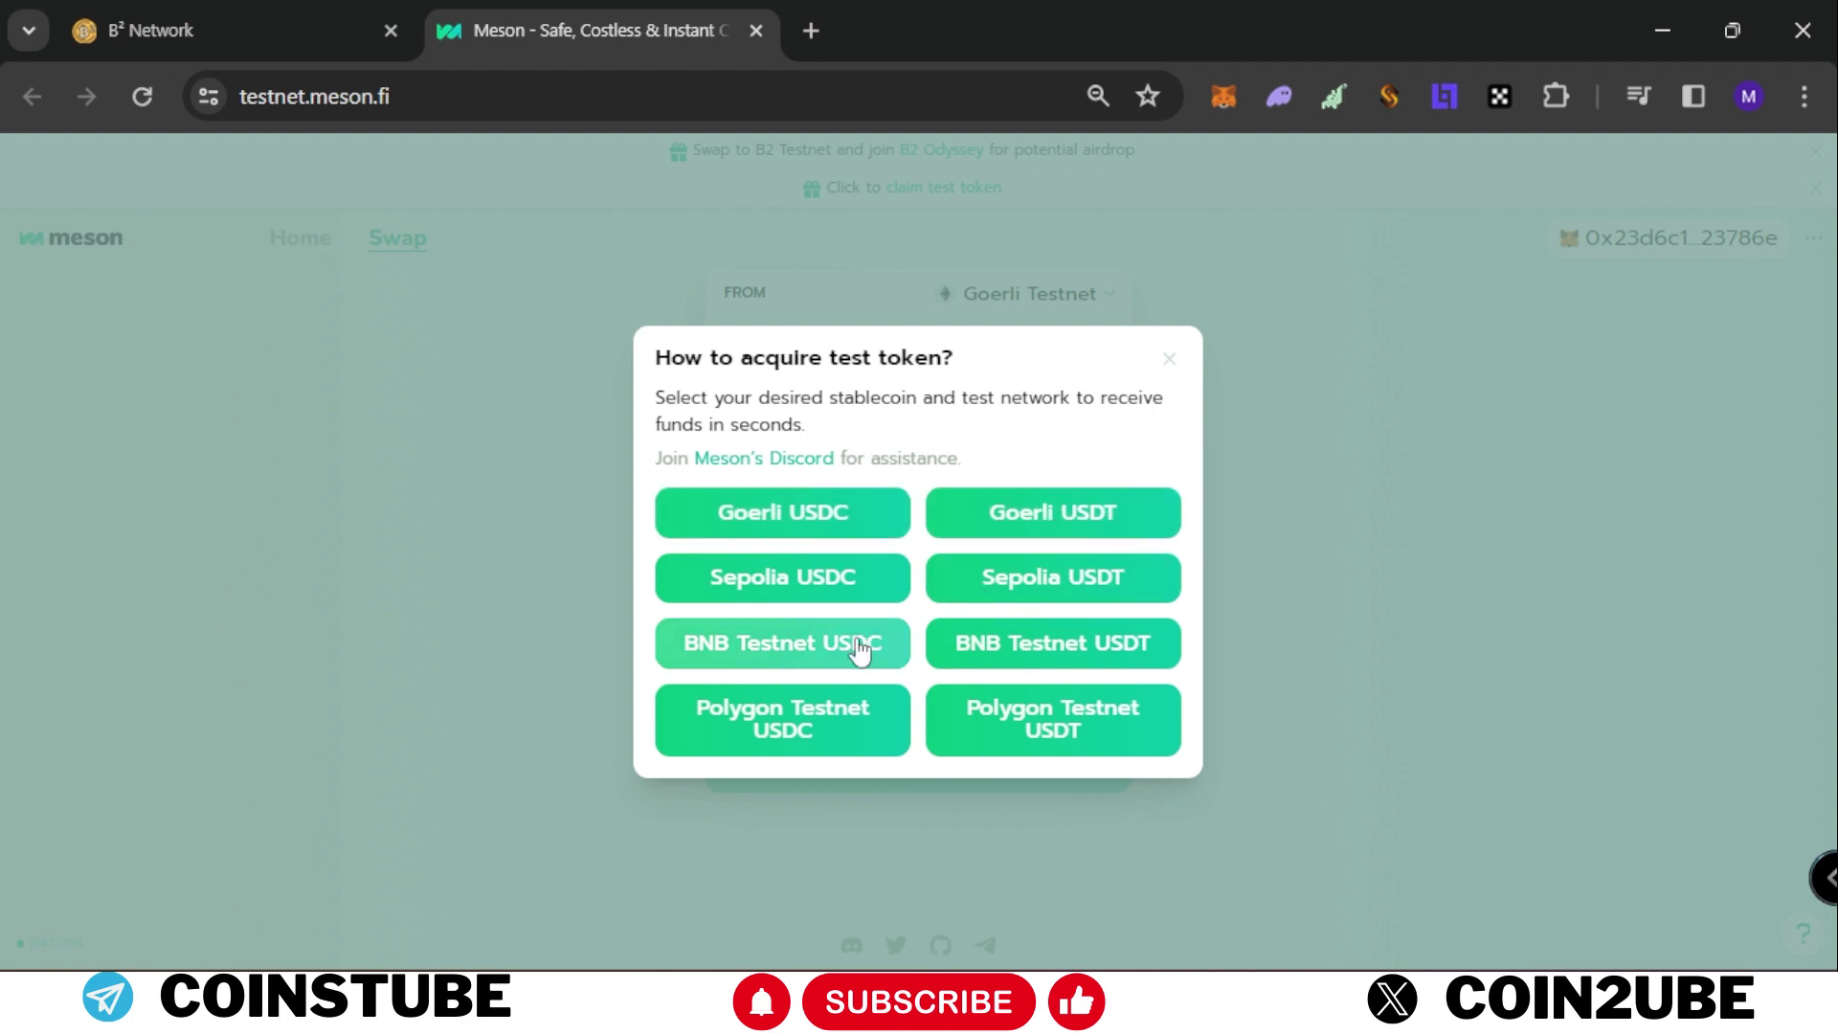
left_click(1169, 359)
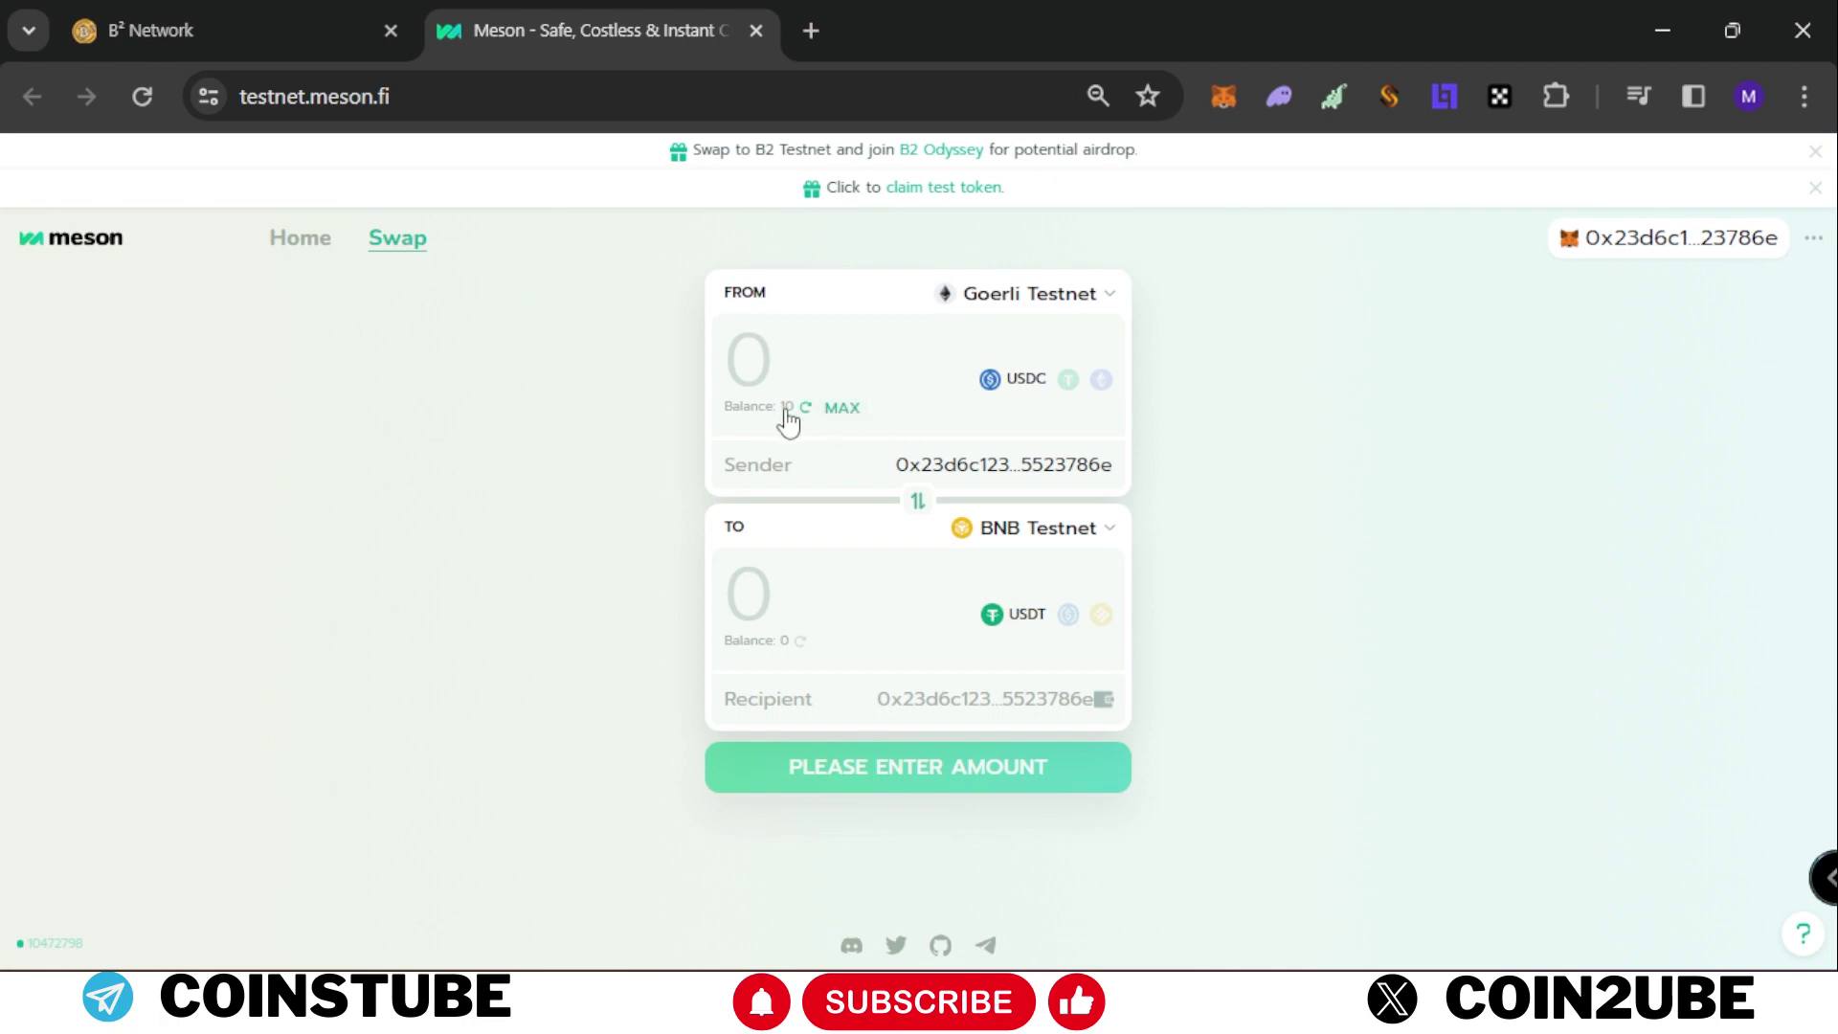
left_click(389, 48)
scroll(1042, 718, "down", 6)
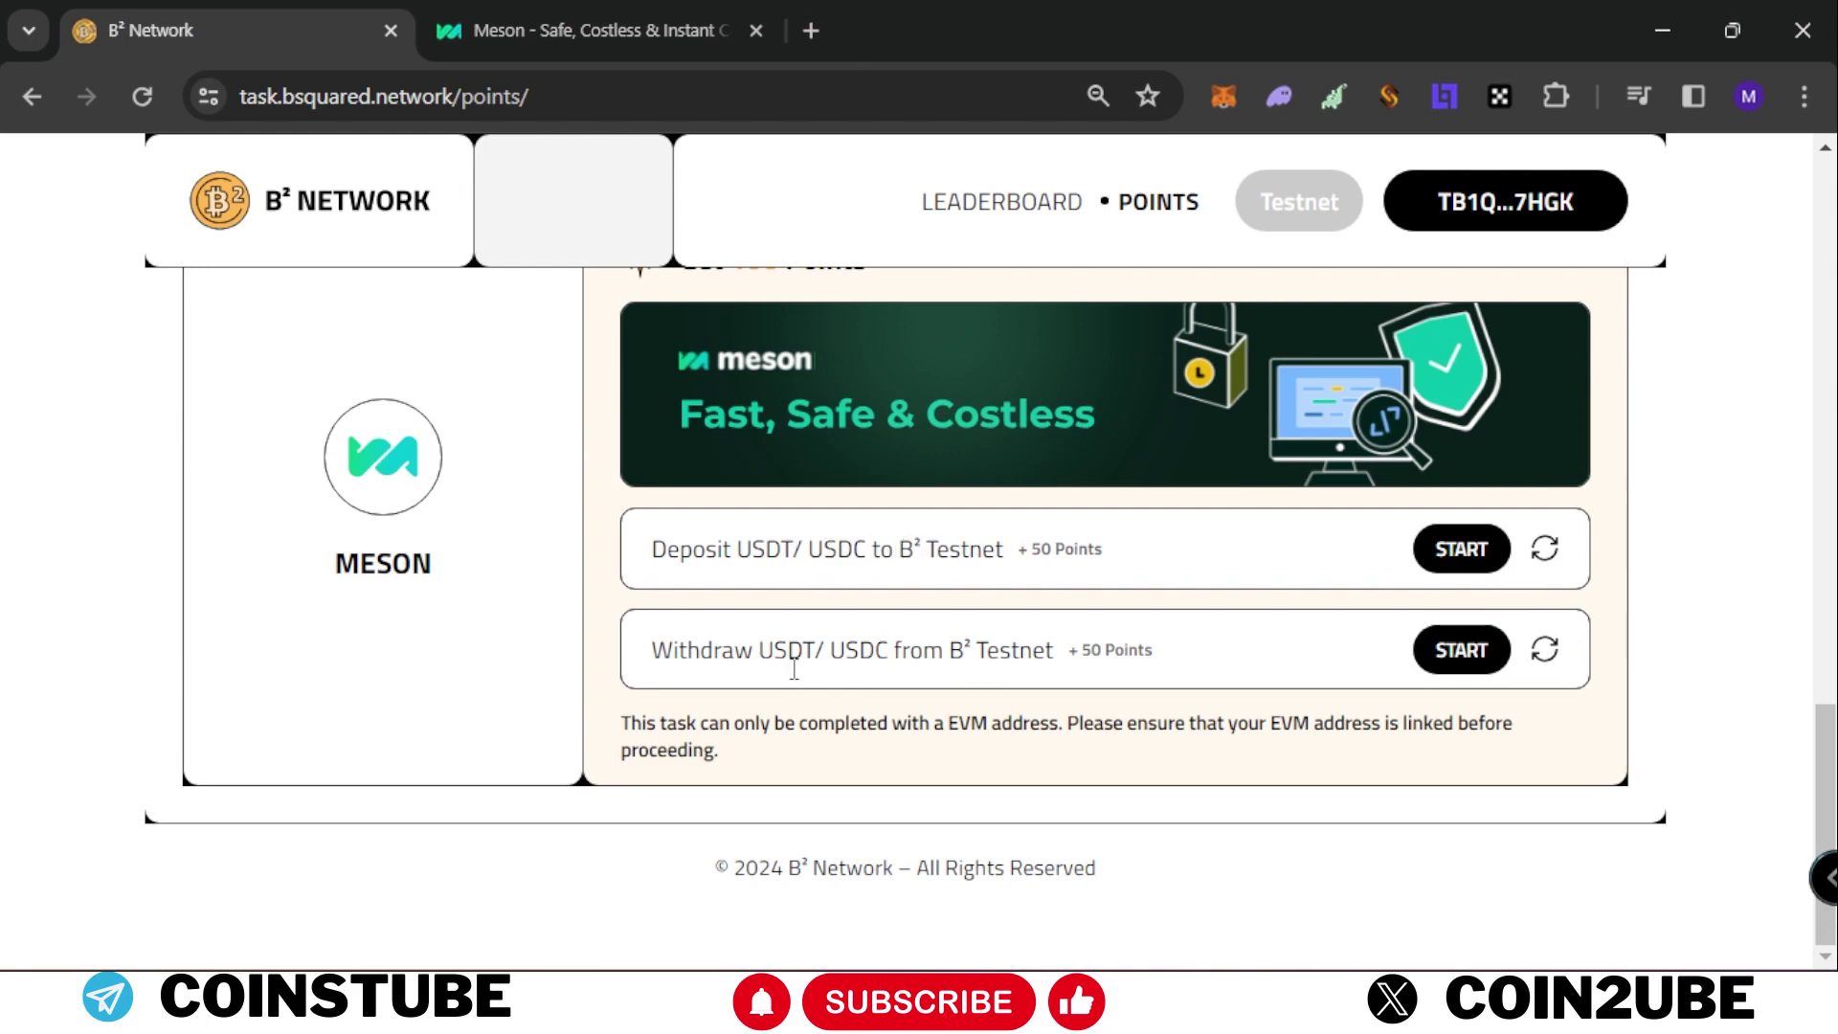
- Set a 4 USDC swap from Goerli to B2 Testnet USDT, sent to the connected wallet
left_click(672, 29)
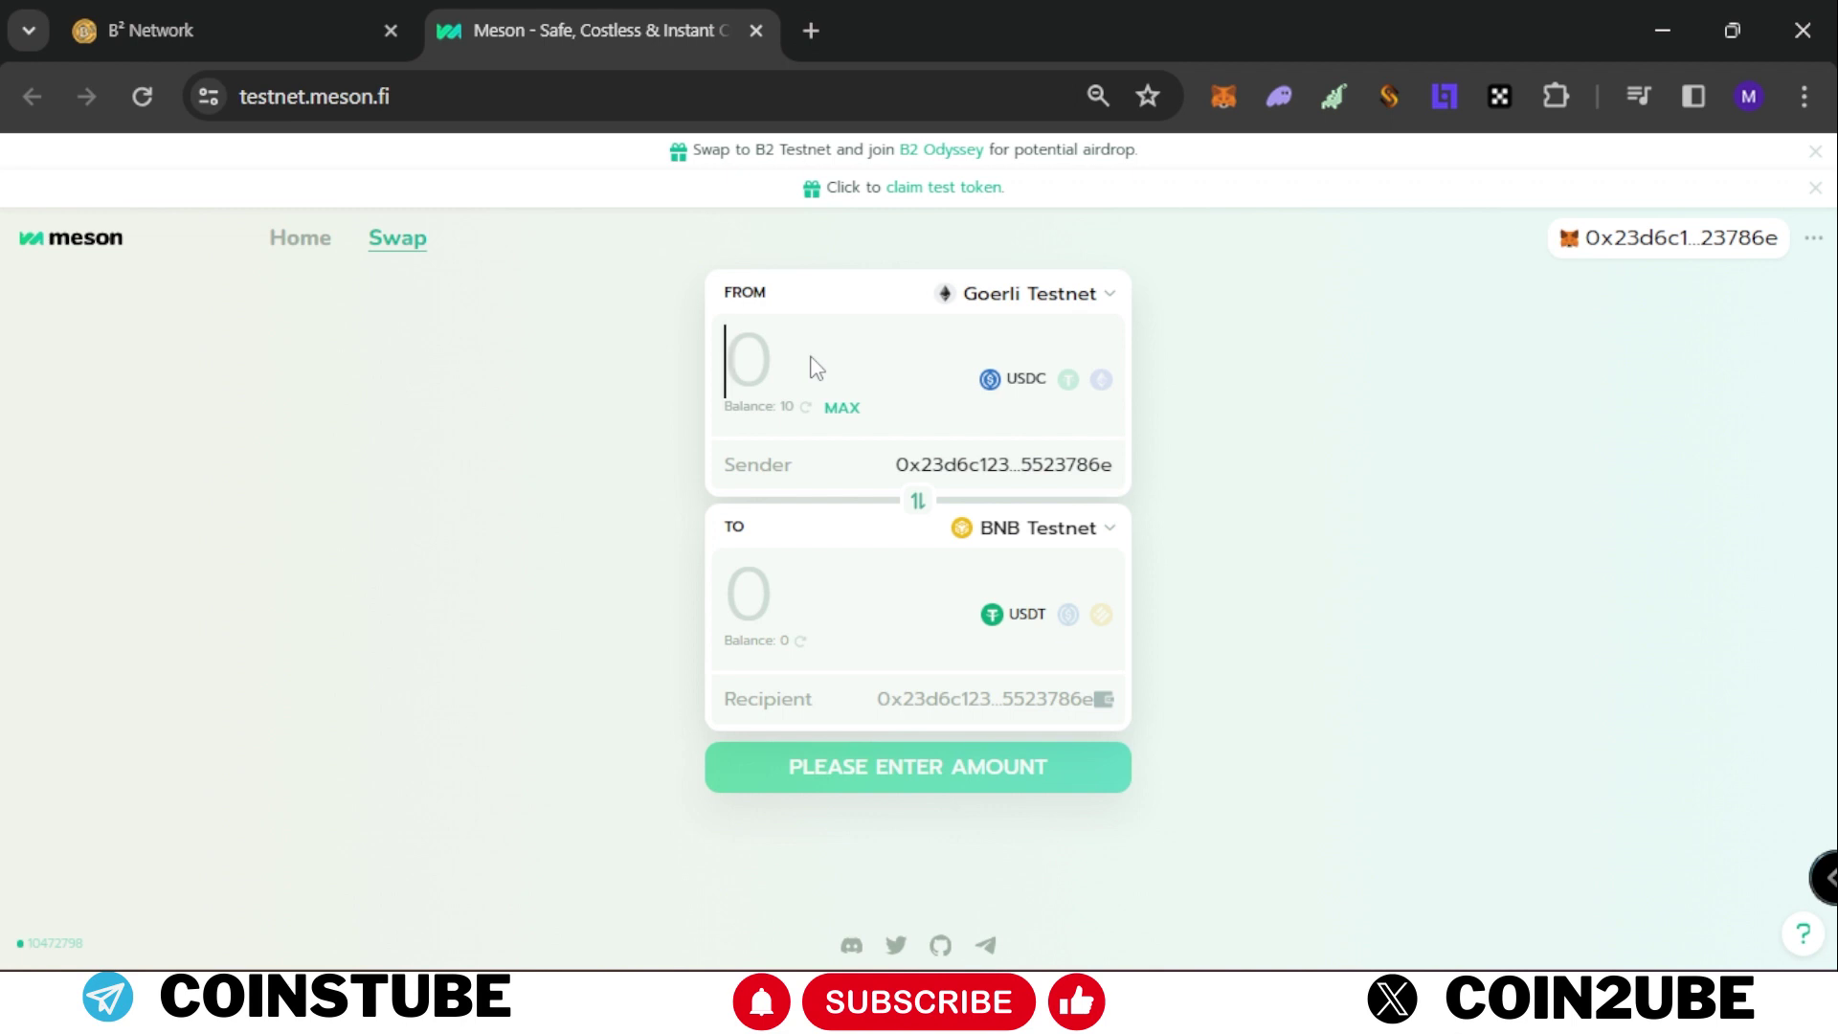
type("4")
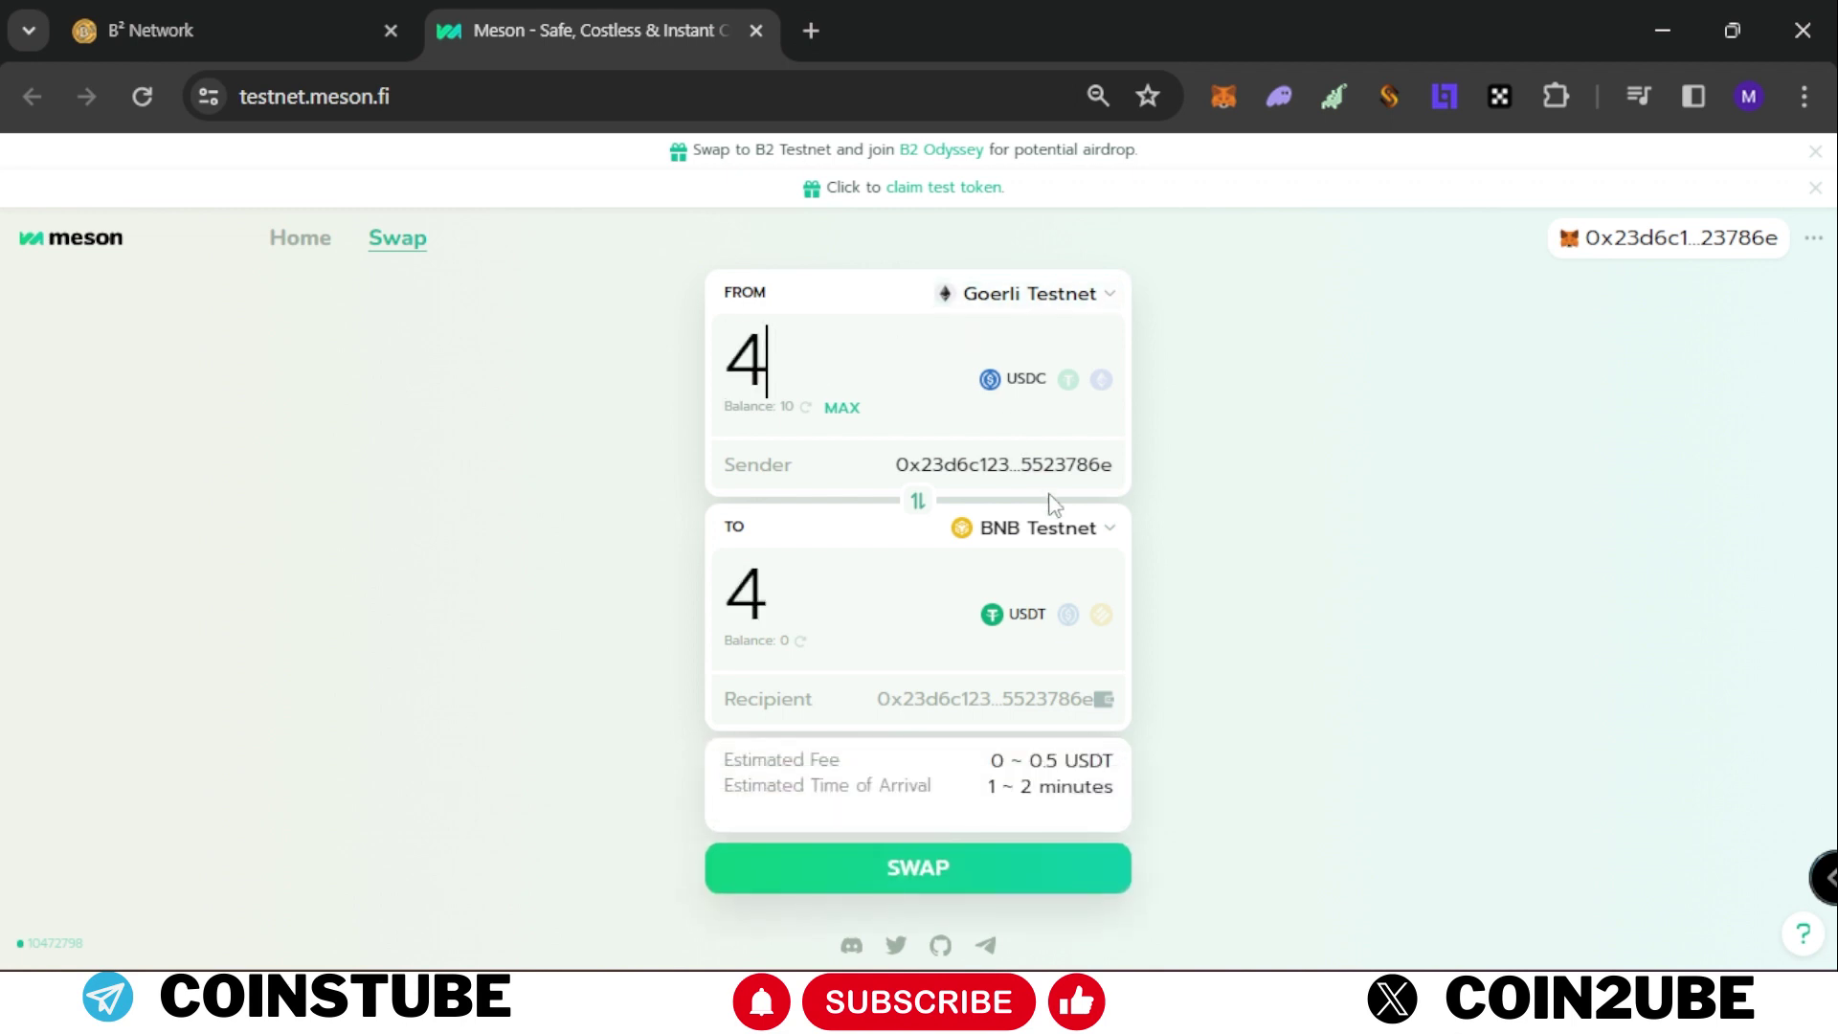
left_click(1083, 533)
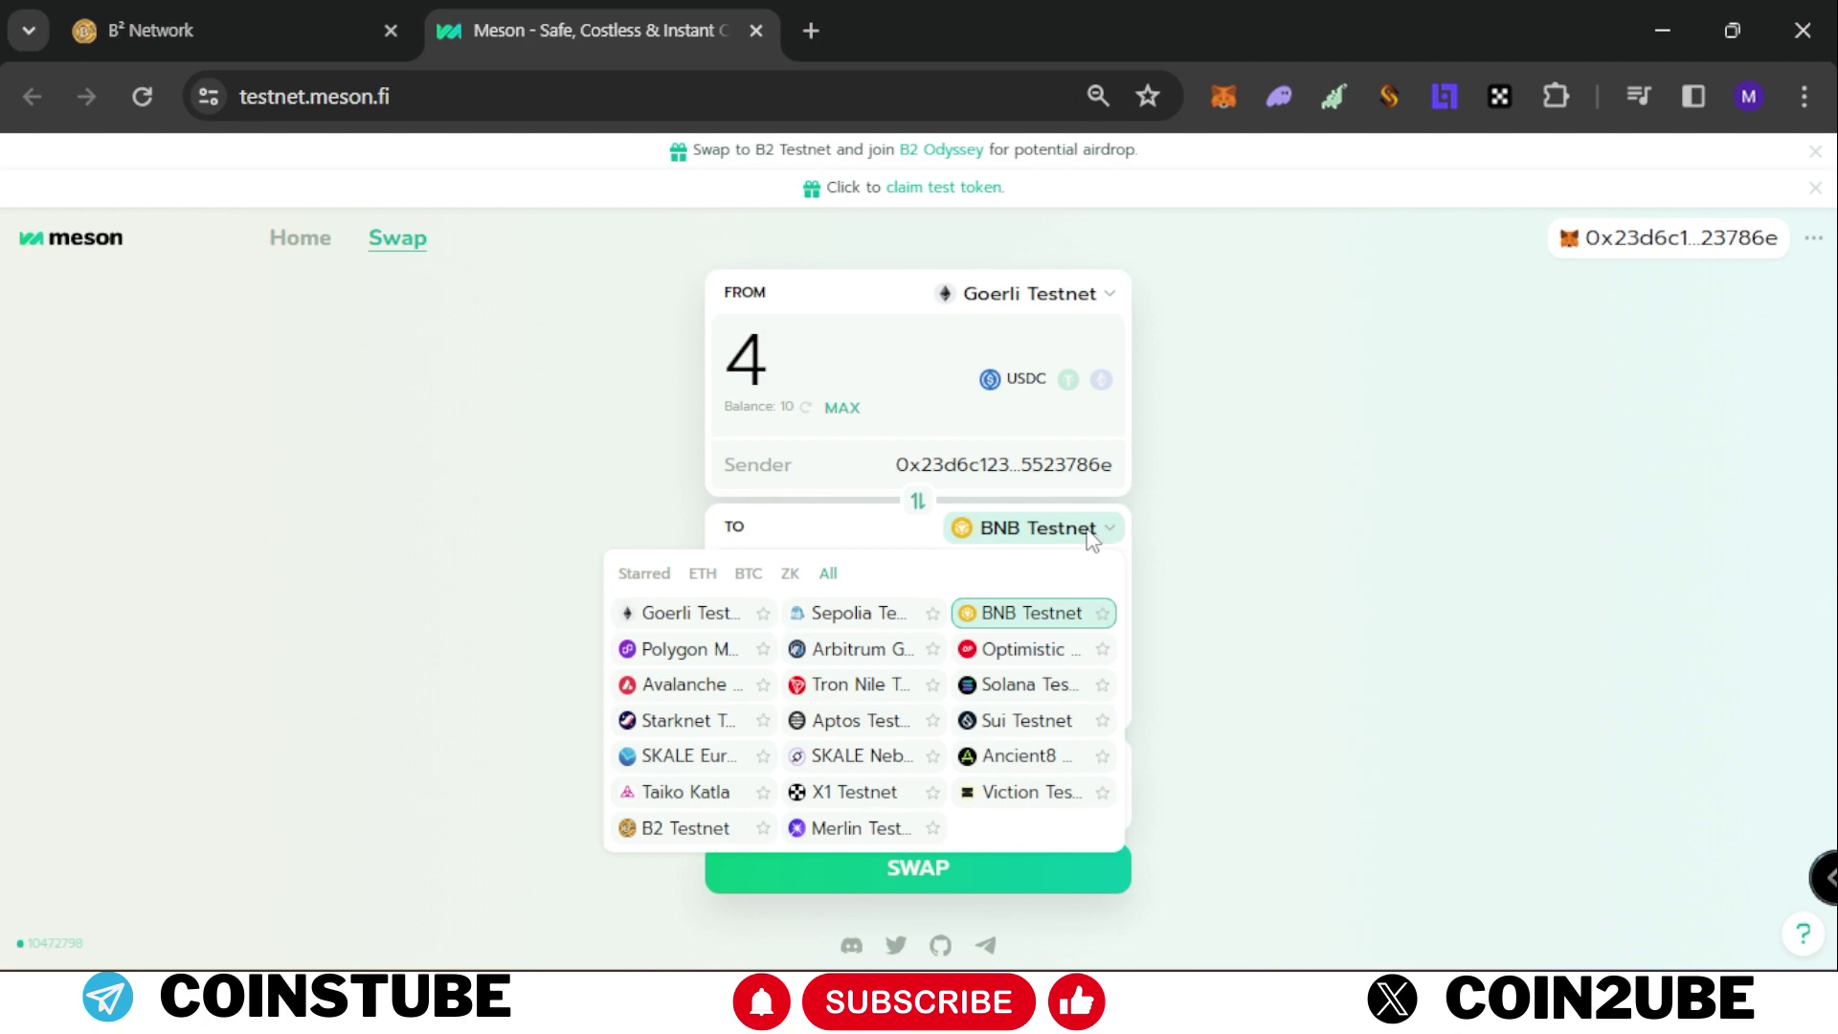
left_click(670, 831)
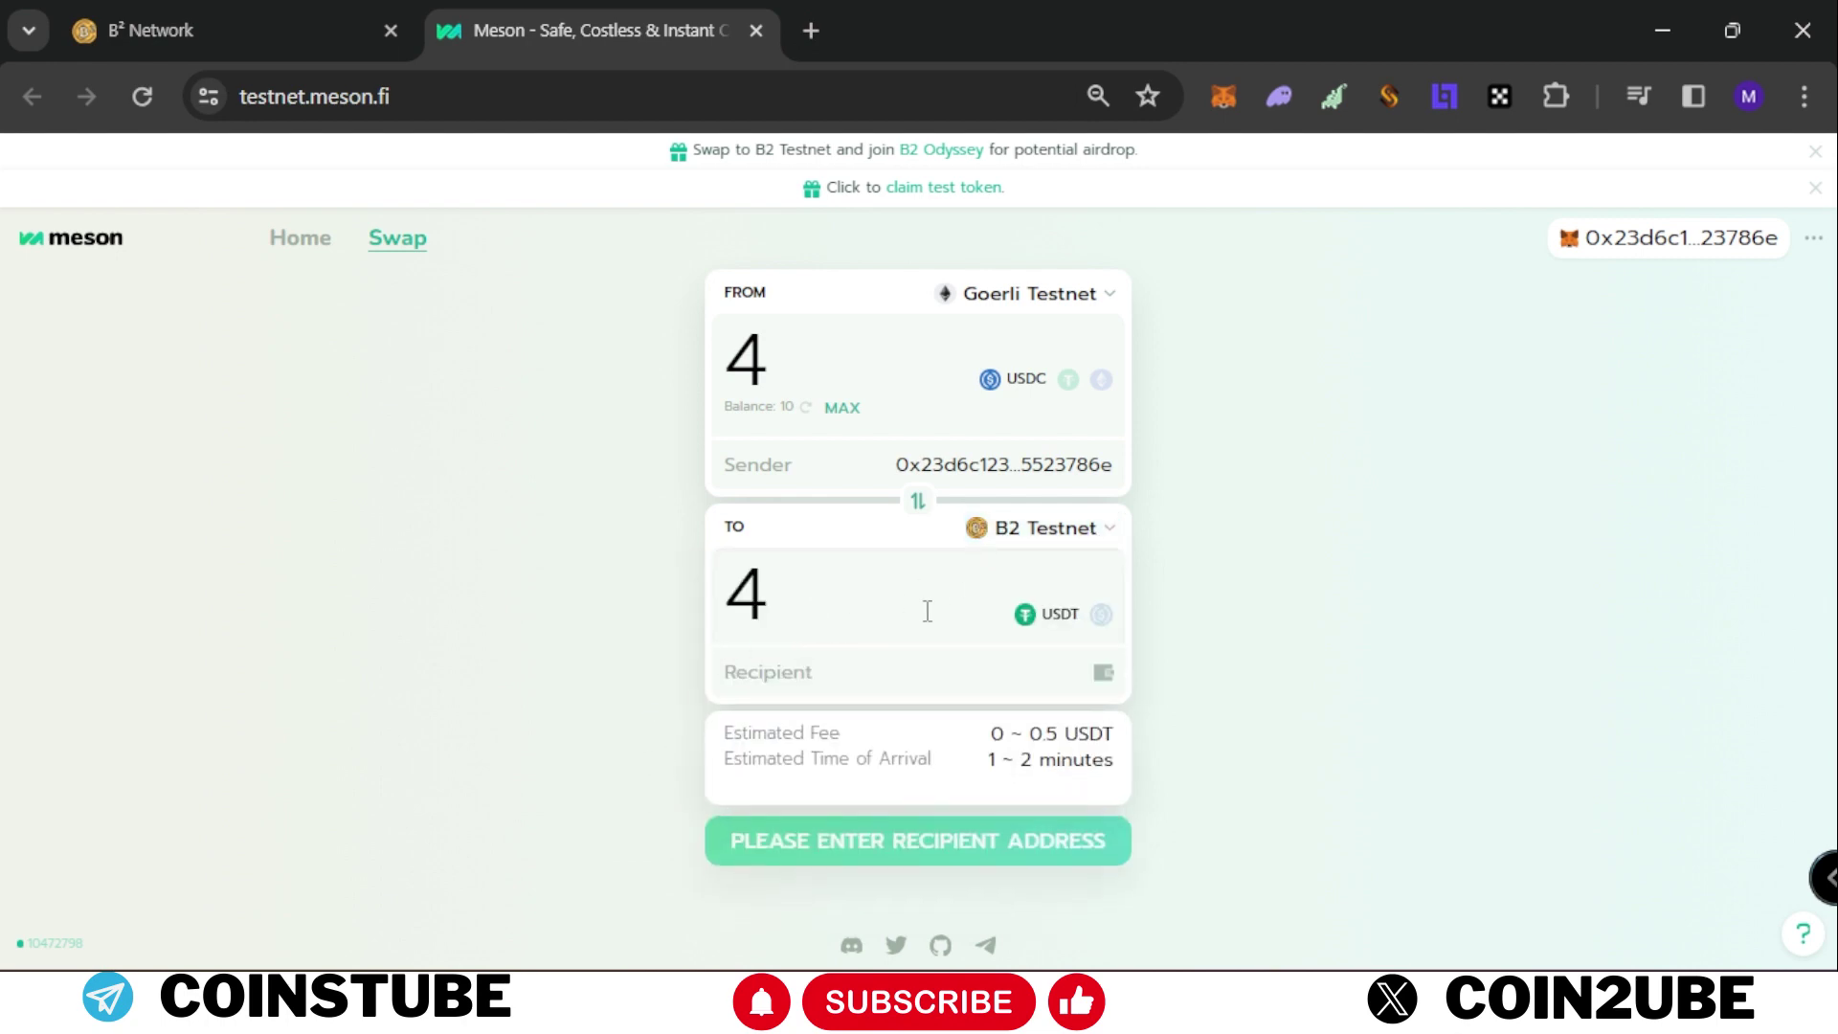
left_click(864, 679)
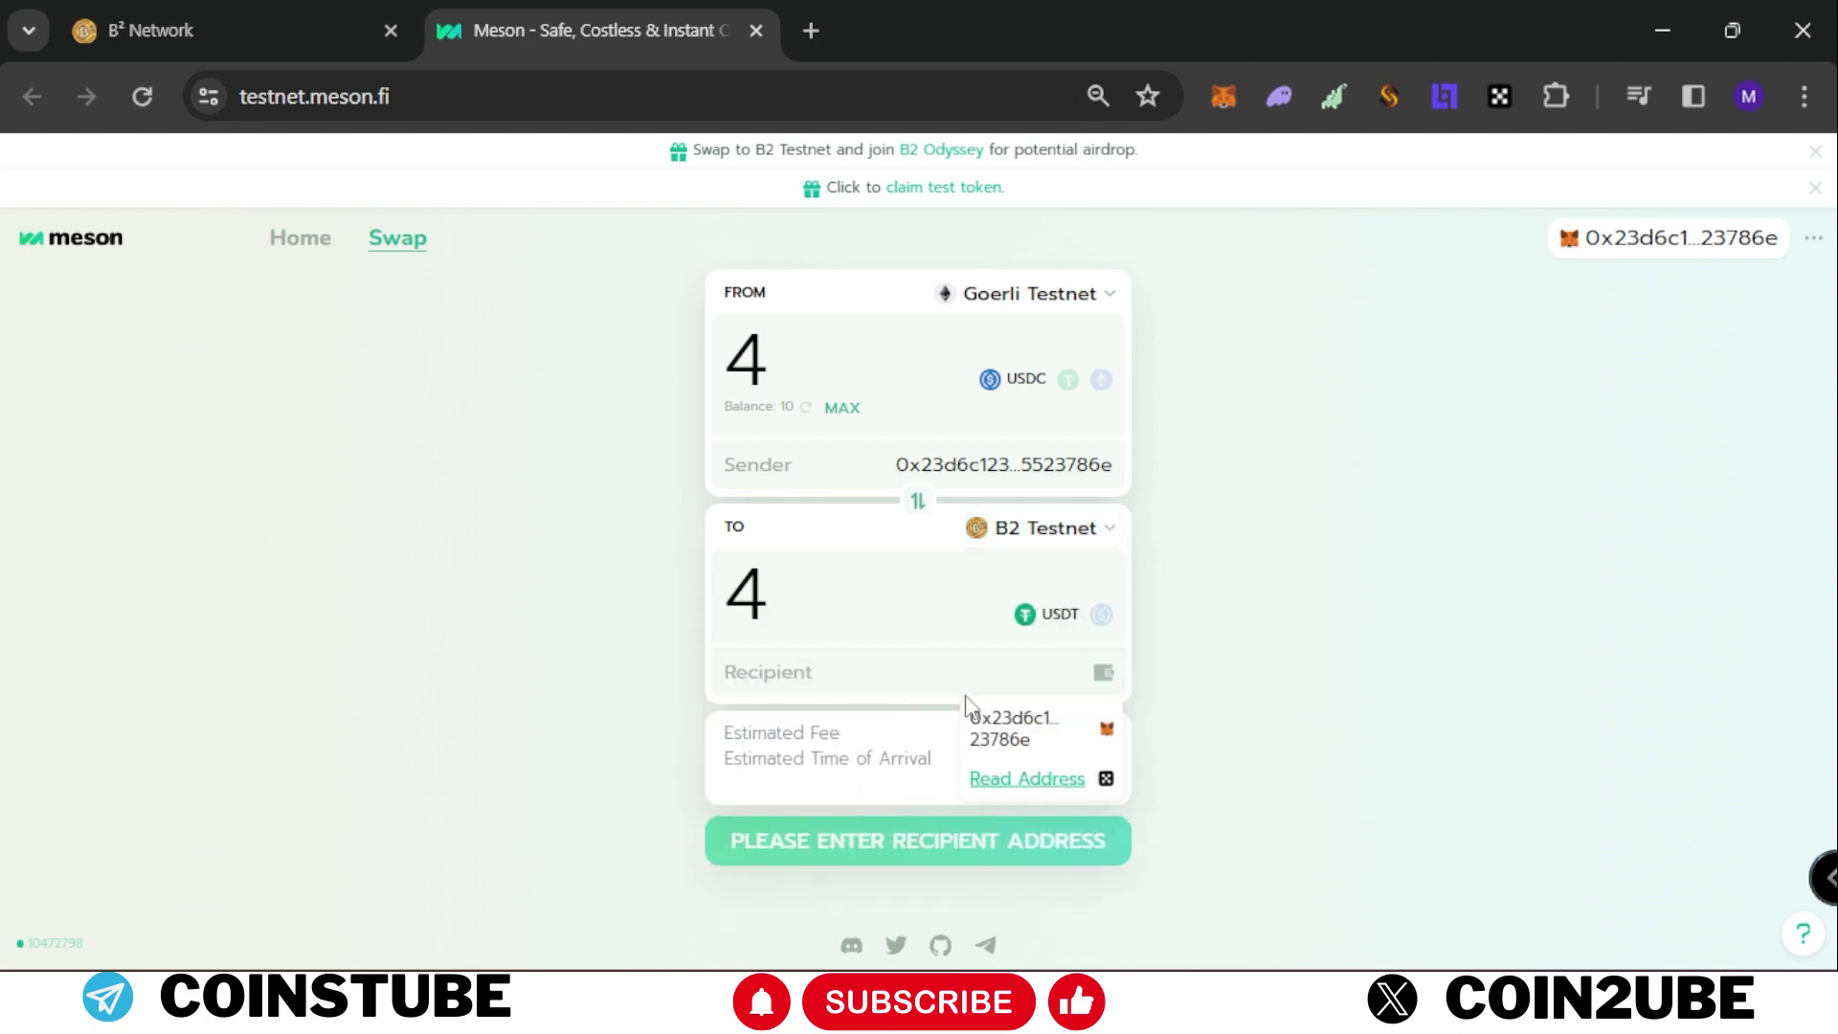
left_click(1015, 727)
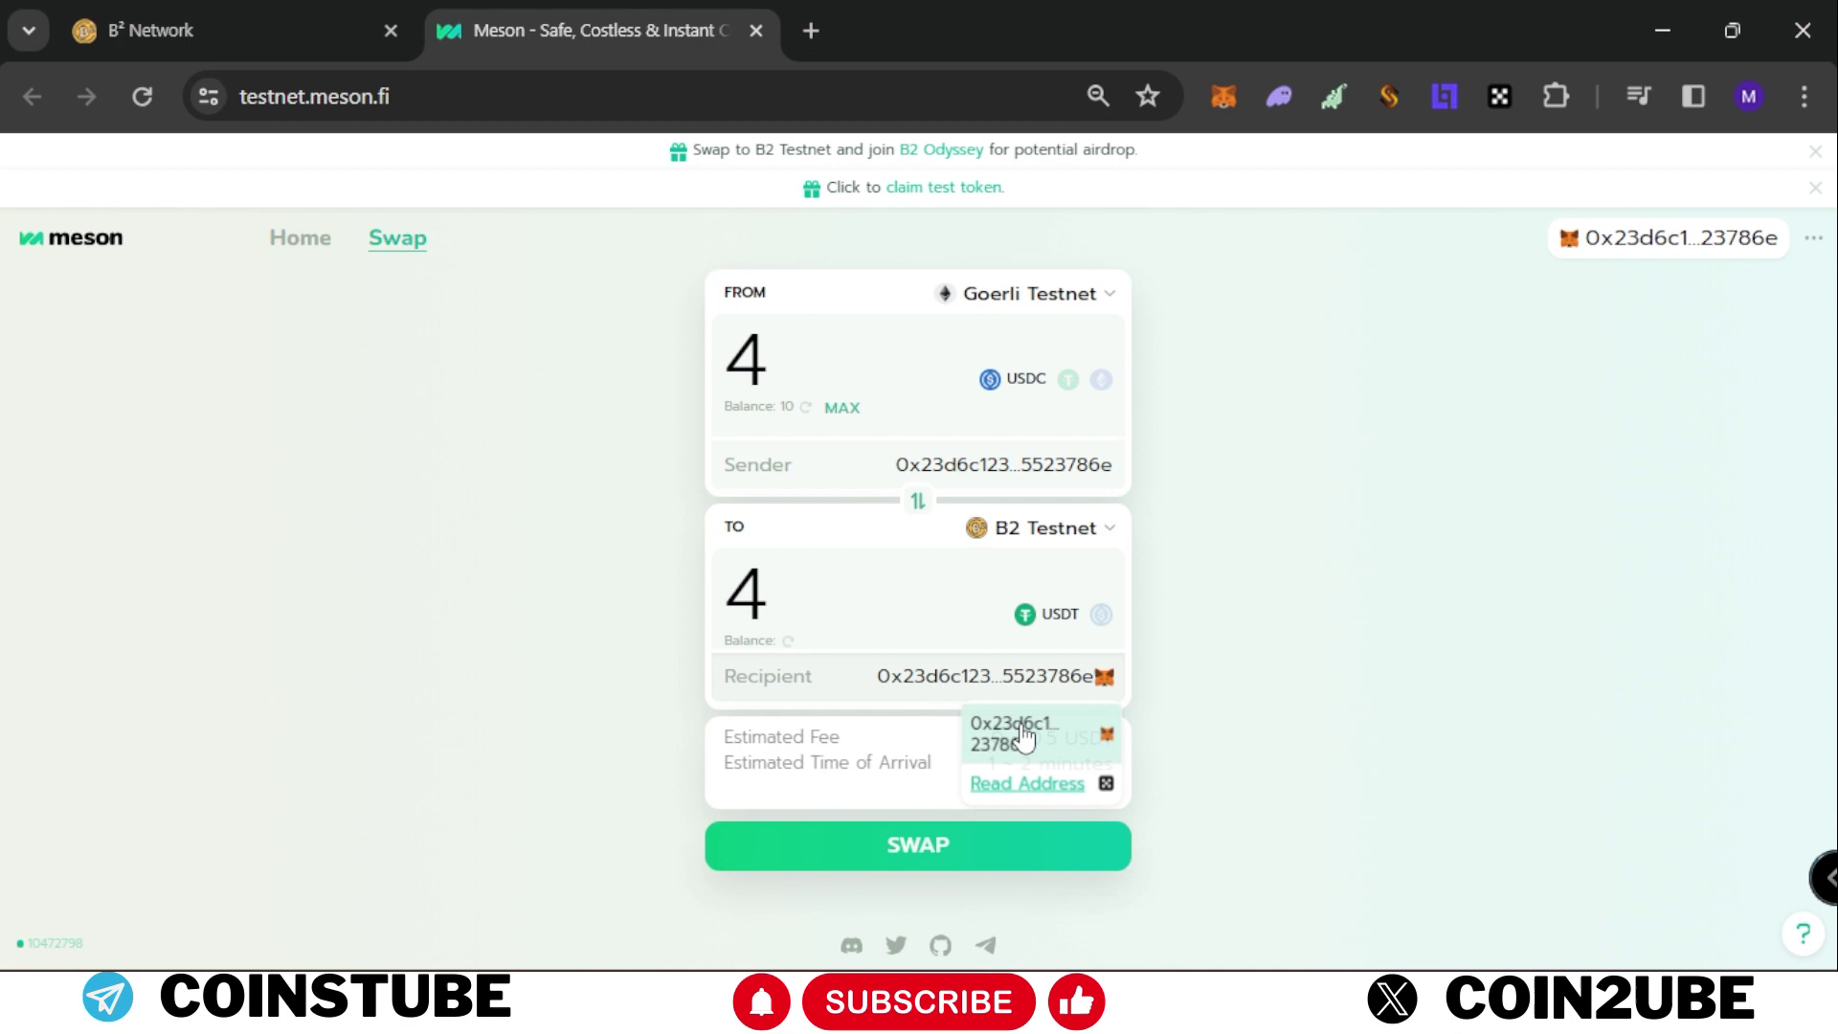
left_click(937, 871)
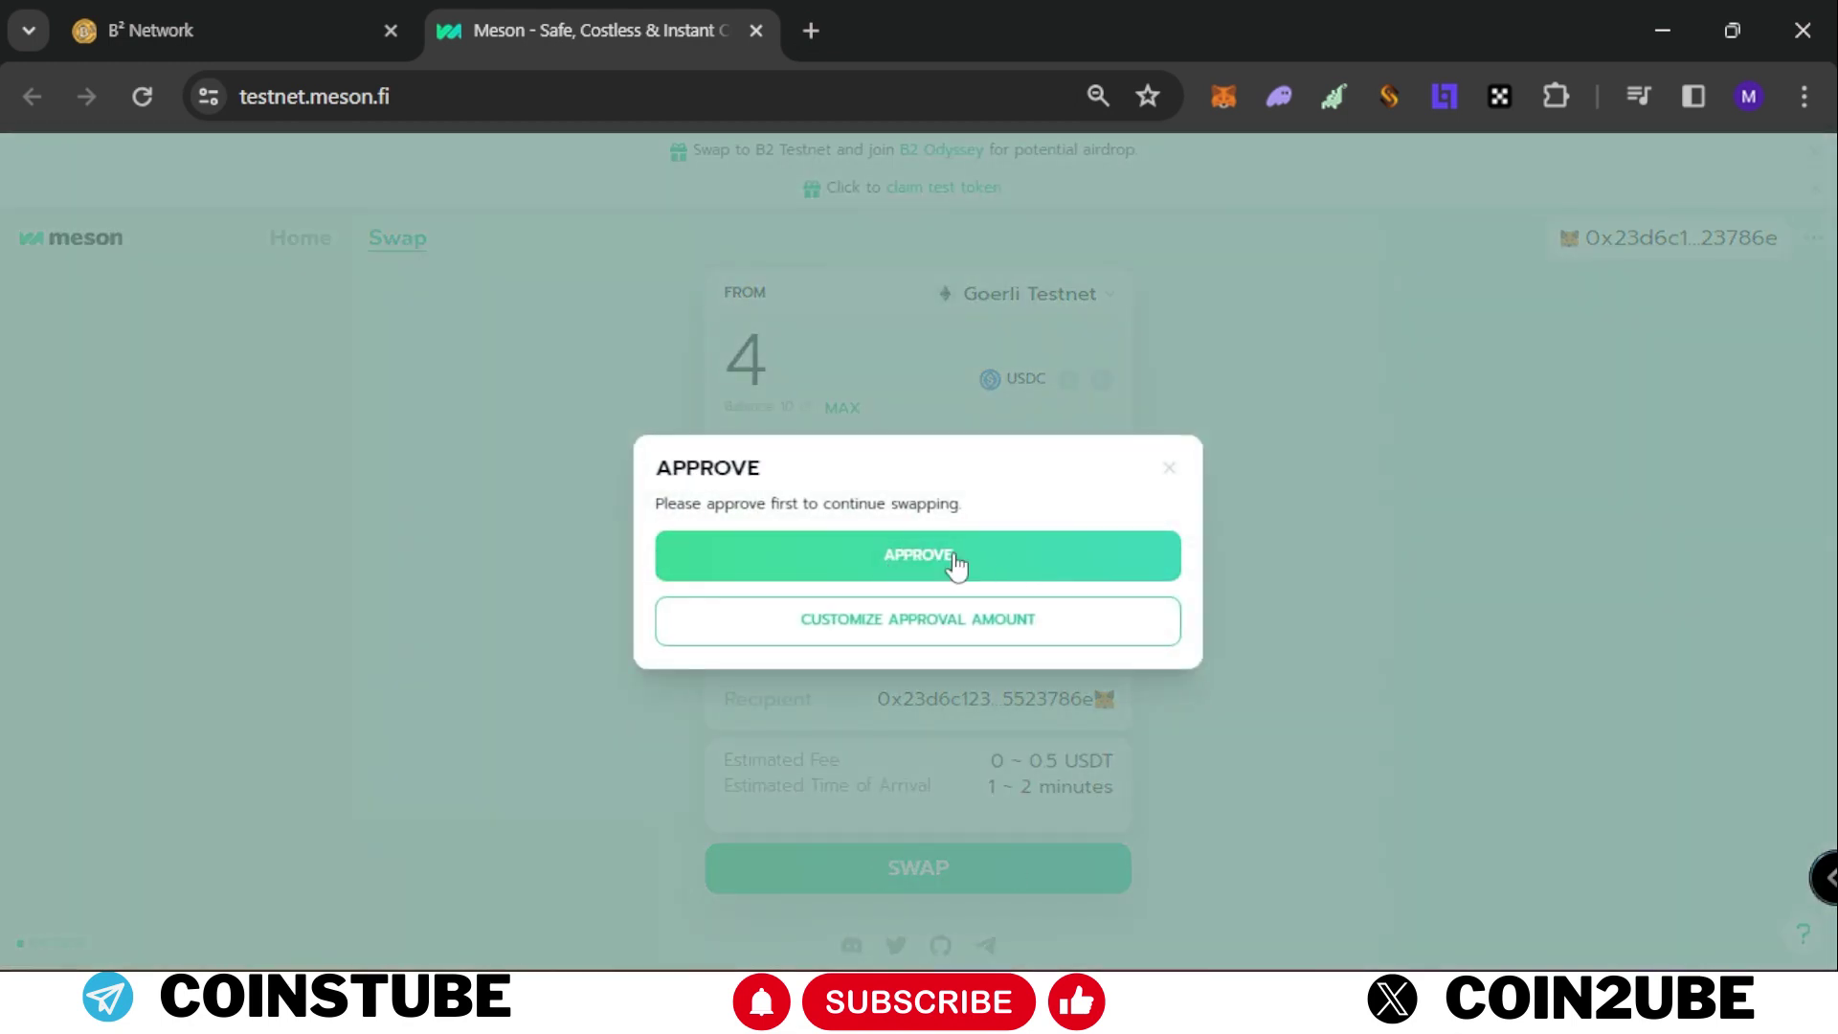
- Approve USDC spending, confirm the 4 USDC swap, sign it in MetaMask, and close the success message
left_click(946, 563)
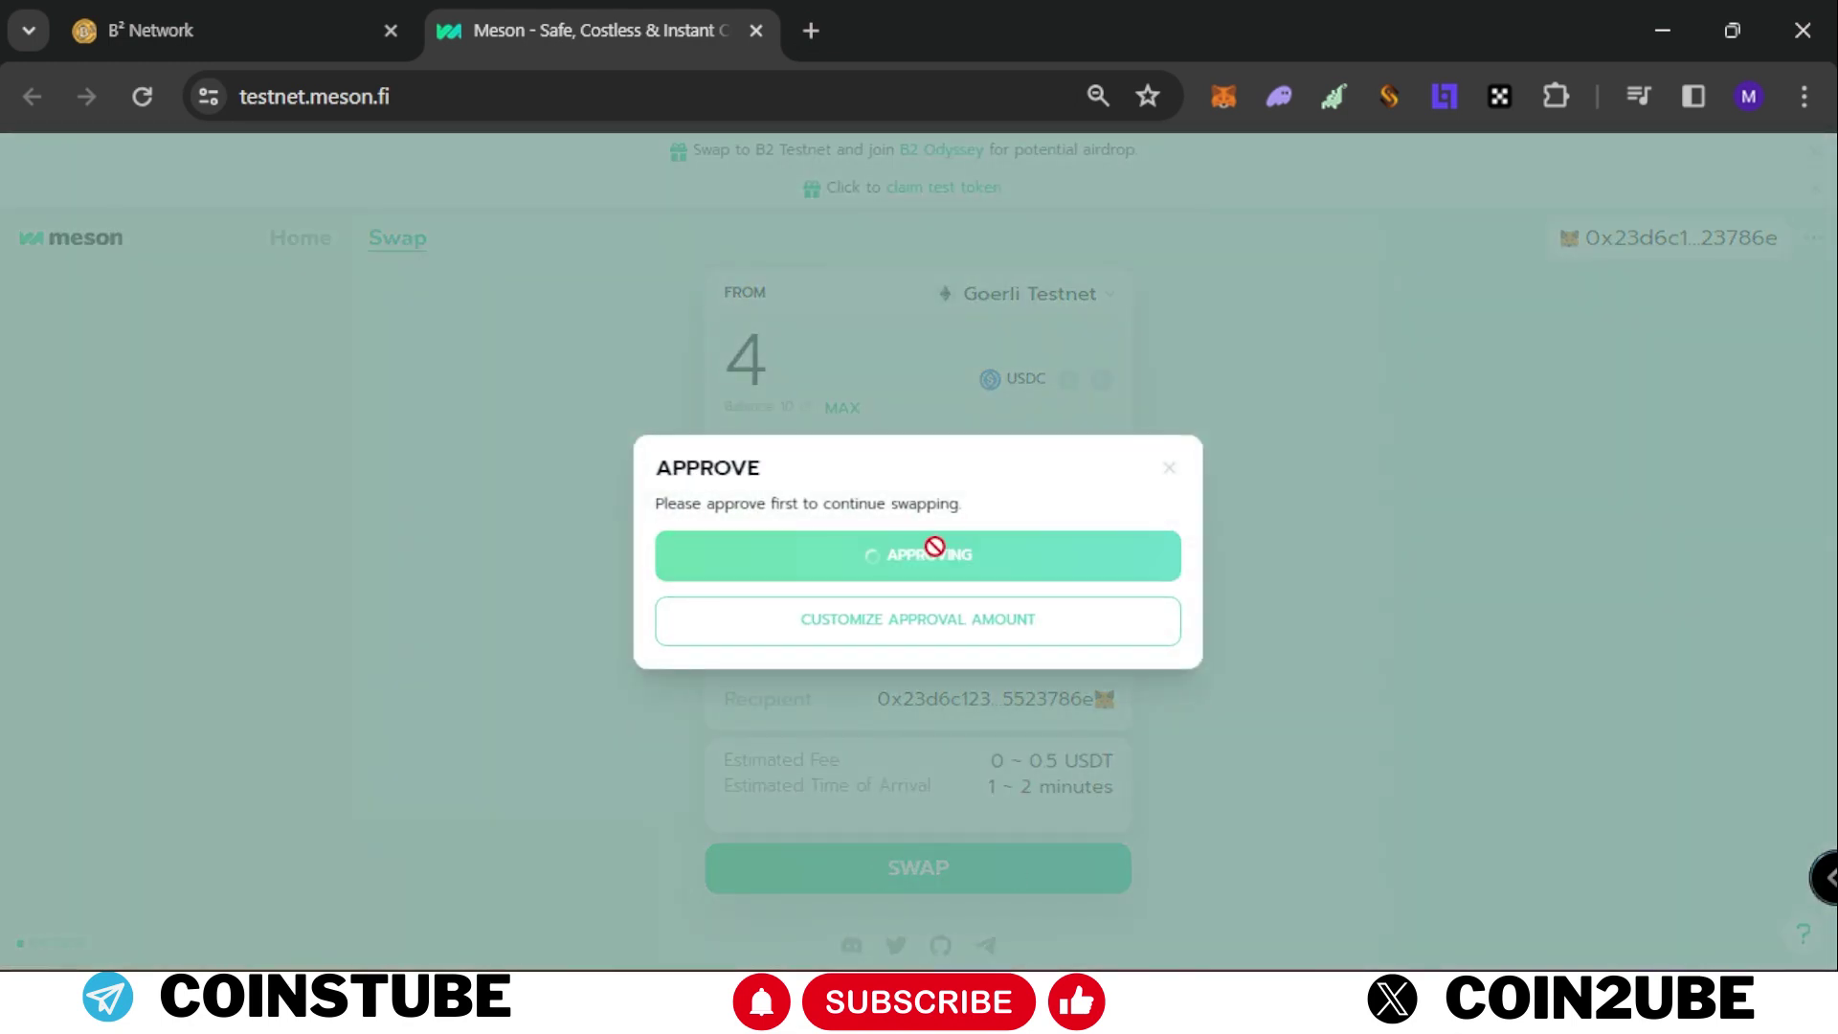
left_click(1670, 871)
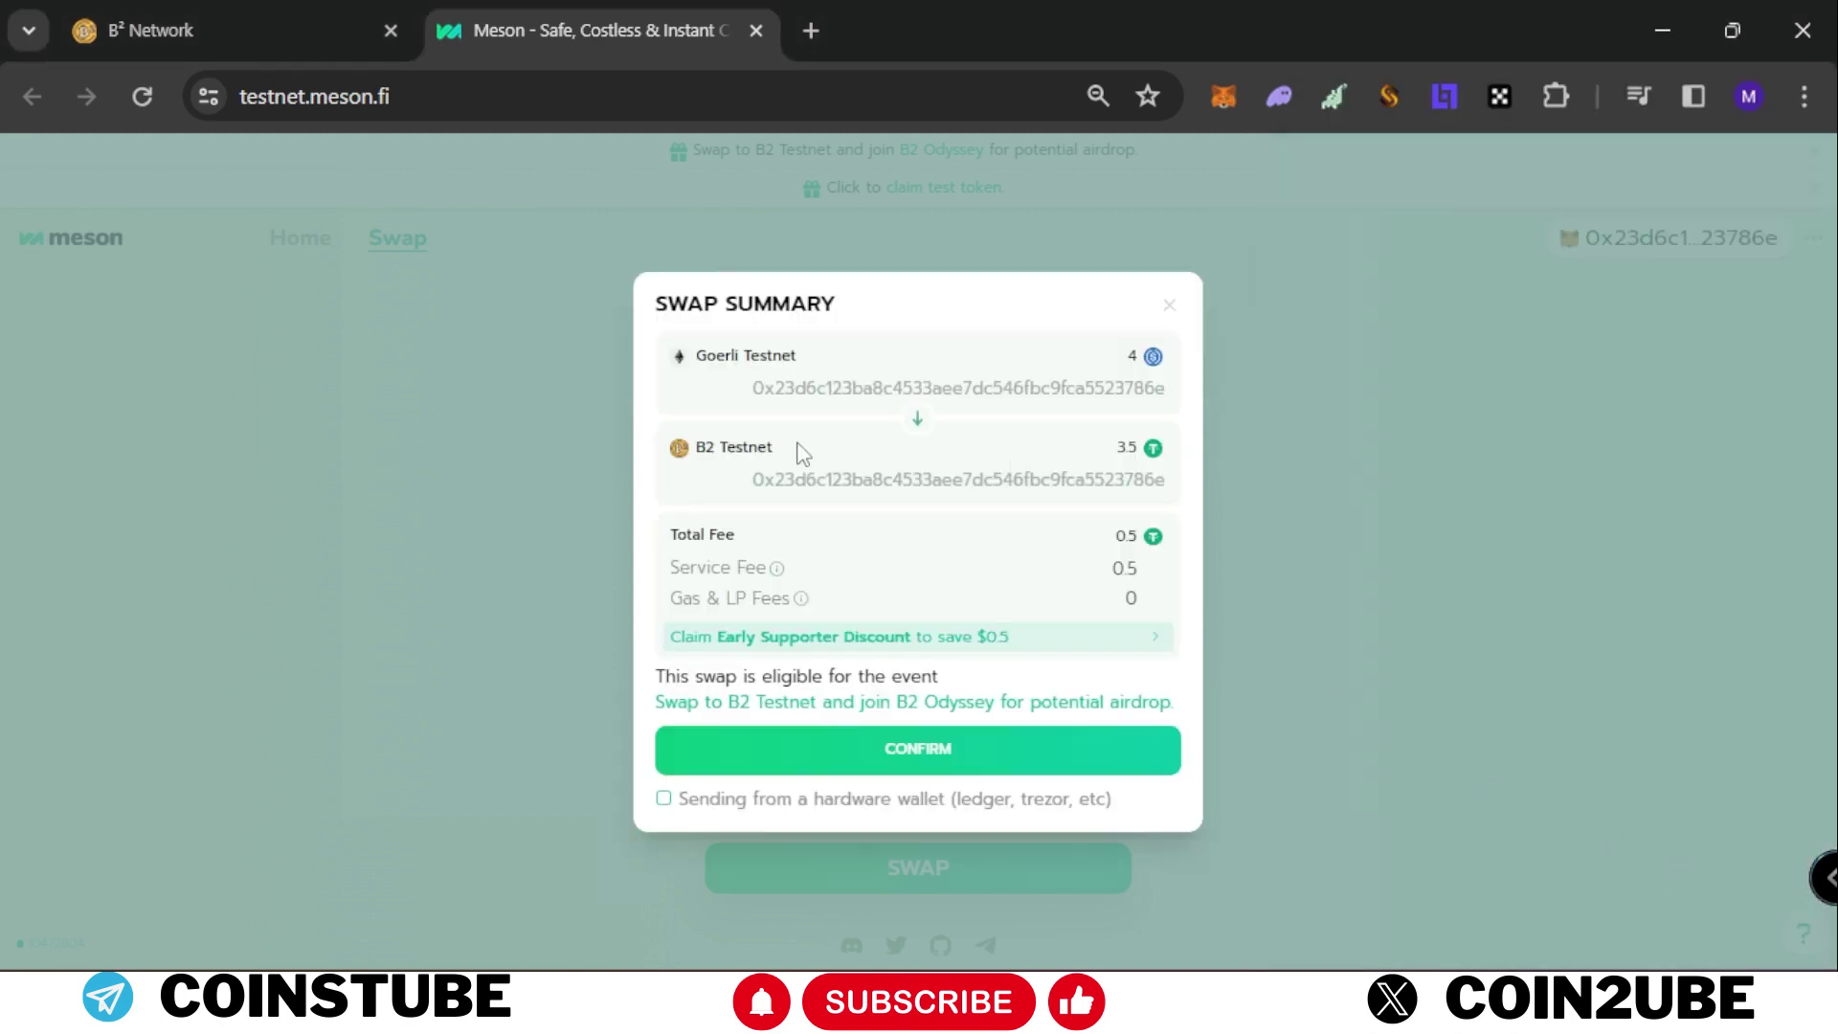
left_click(925, 761)
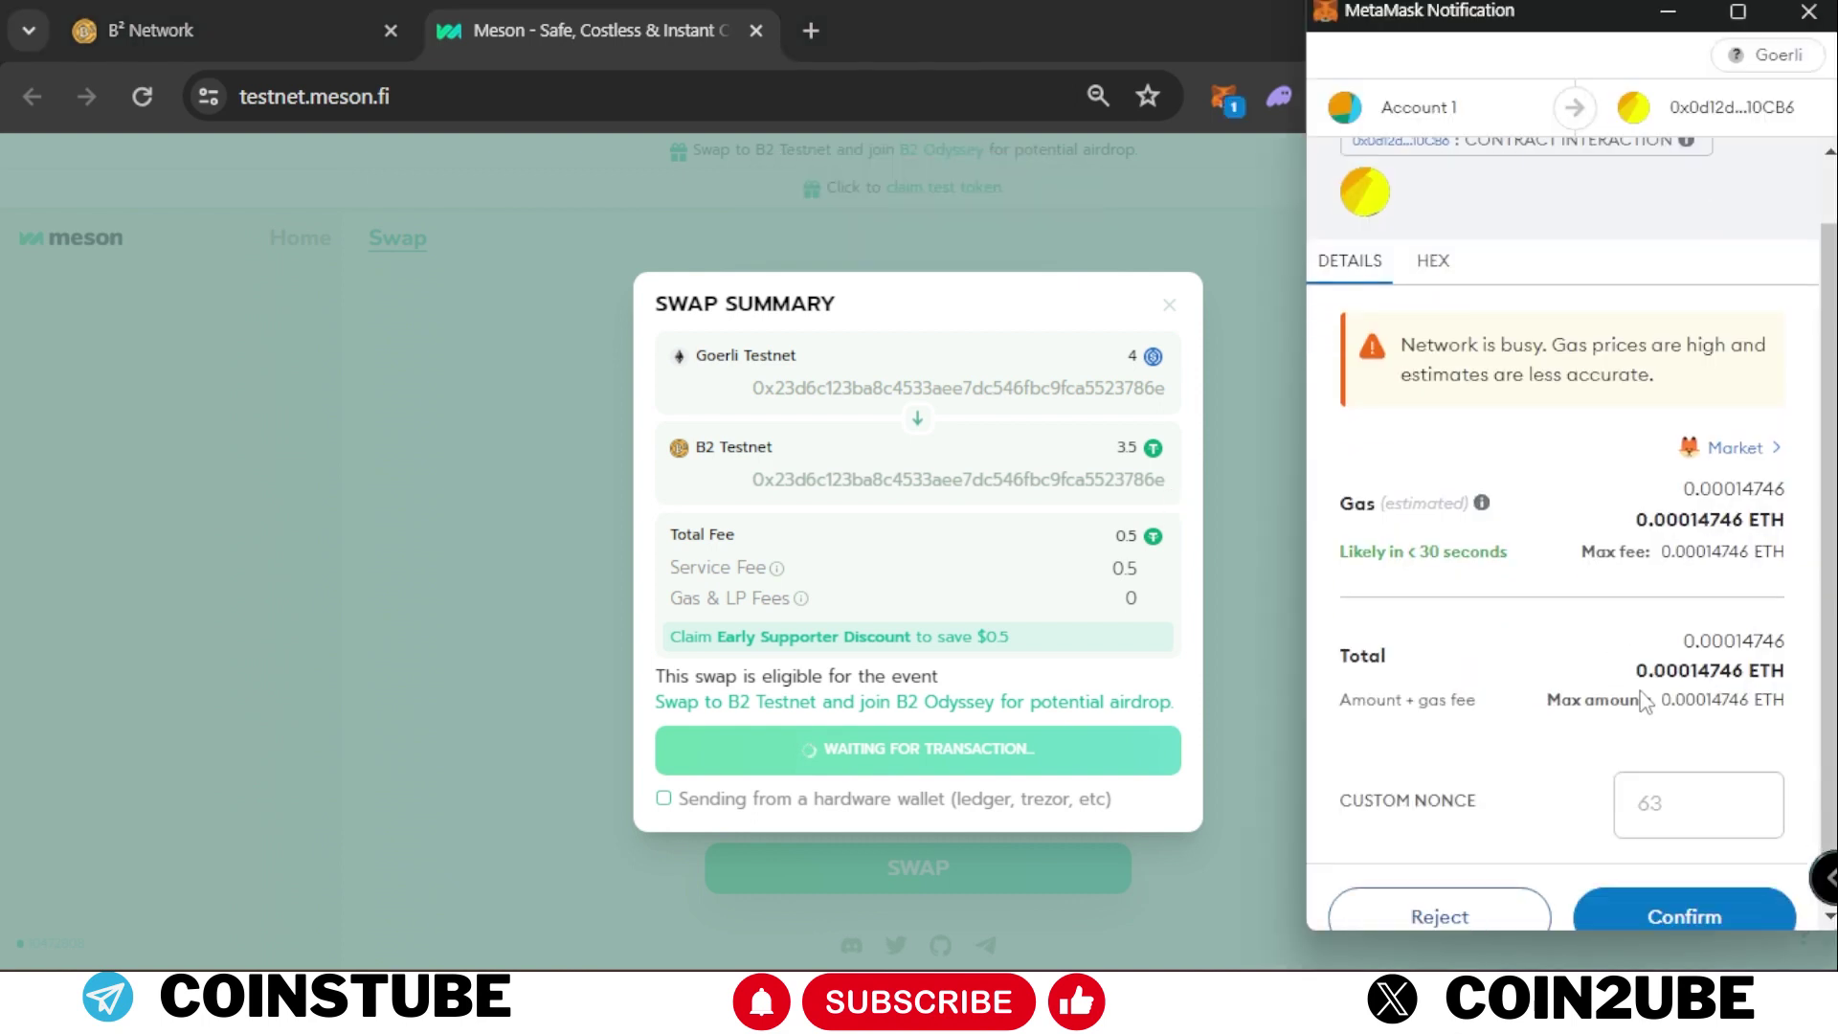
scroll(1638, 728, "down", 1)
left_click(1708, 873)
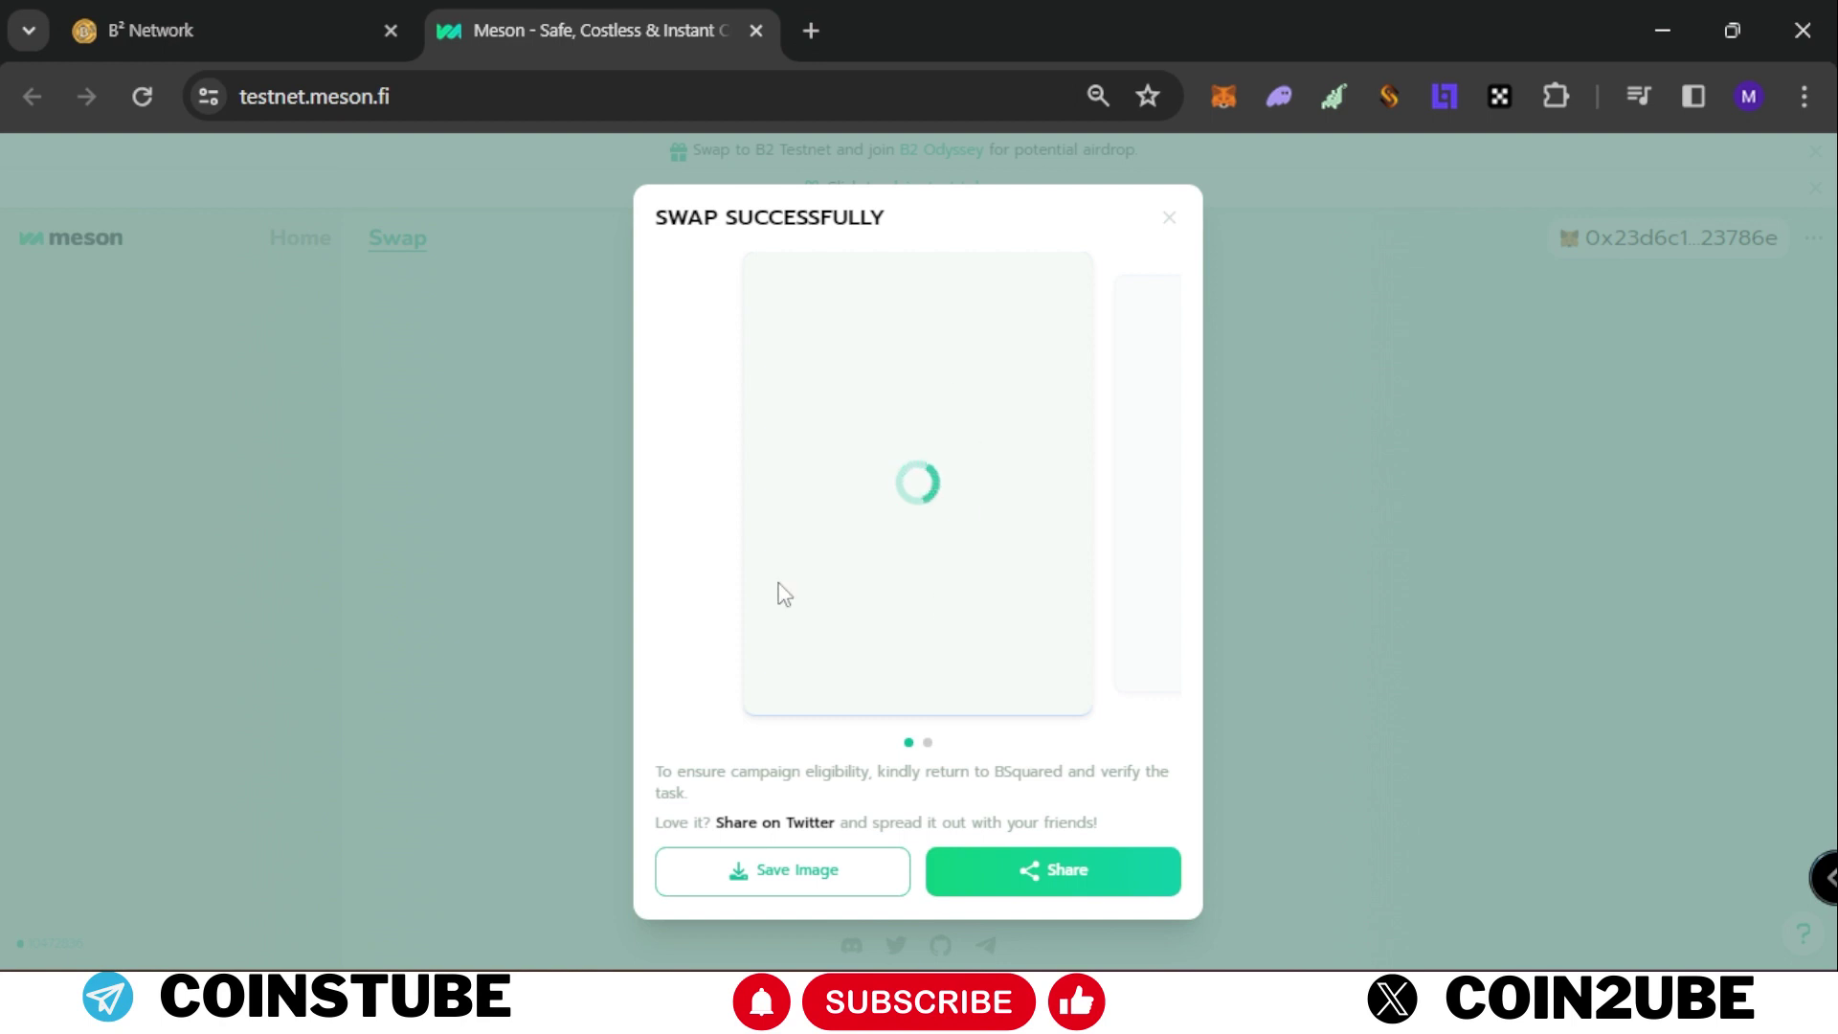
left_click(1169, 218)
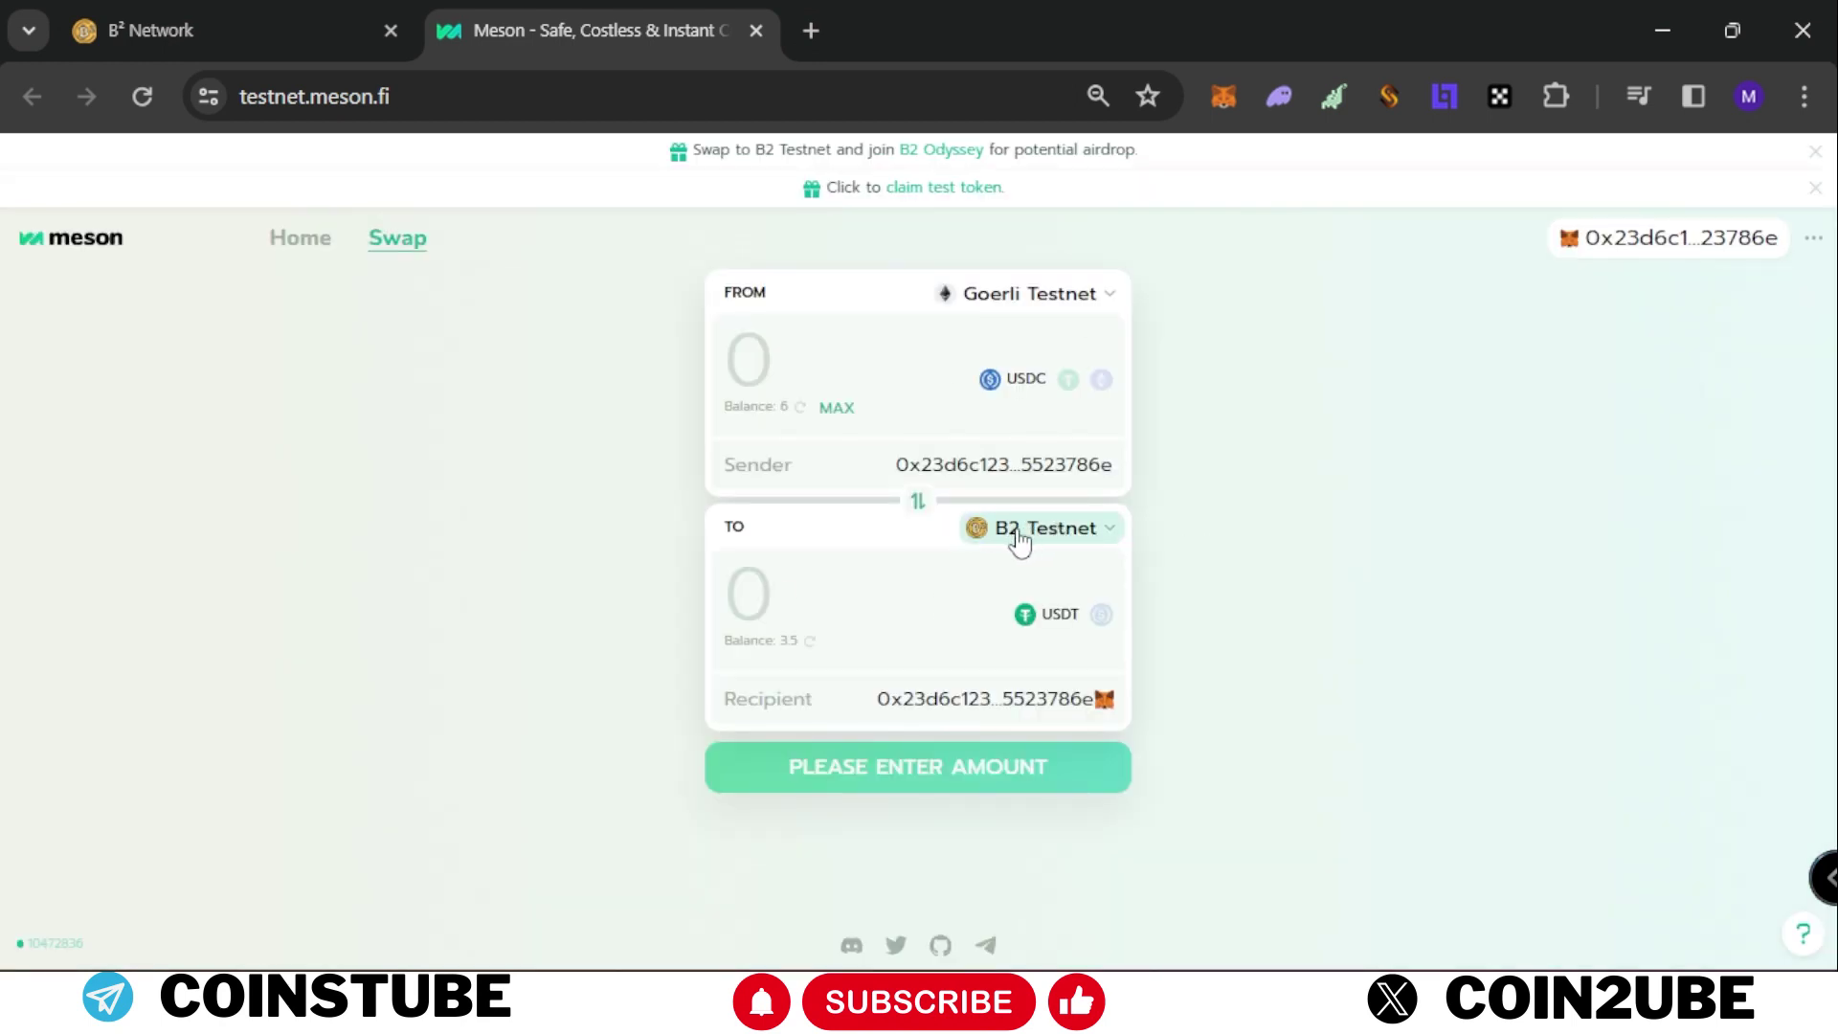
- Reverse the swap to B2 Testnet→Goerli, letting MetaMask add and switch to B2 Testnet, and enter 2 USDT
left_click(921, 506)
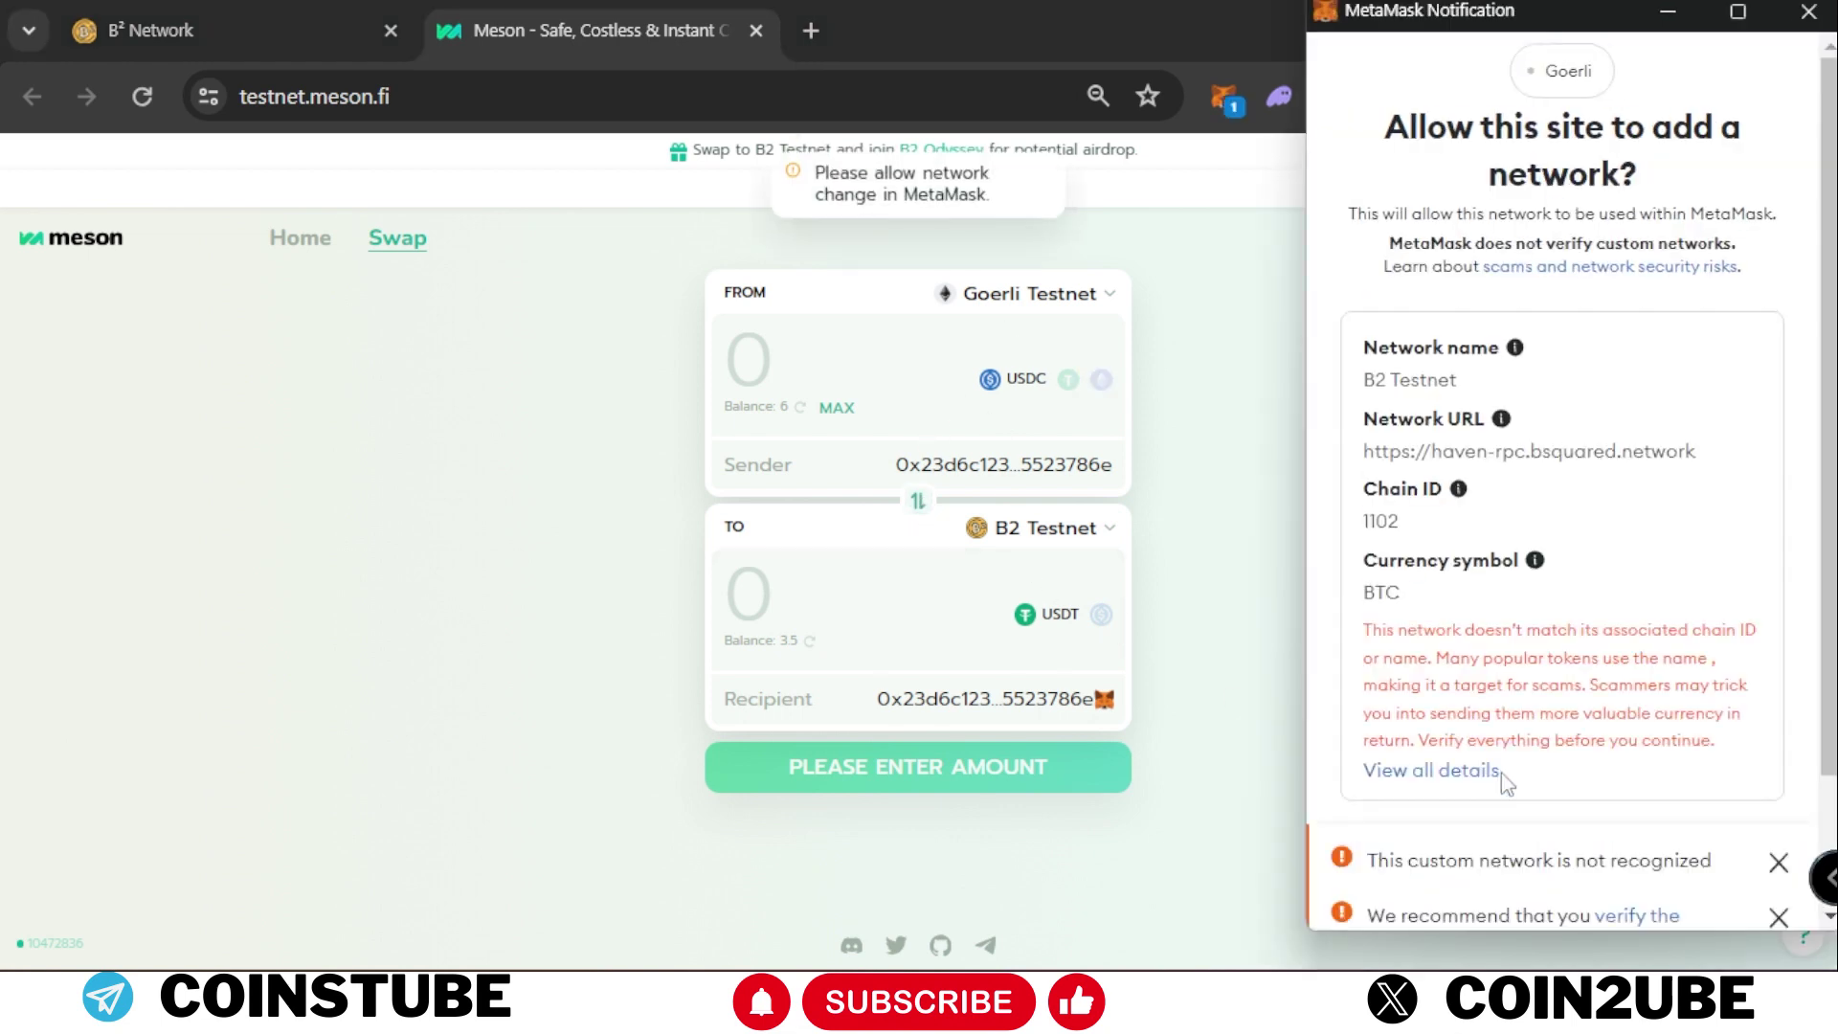
scroll(1506, 783, "down", 2)
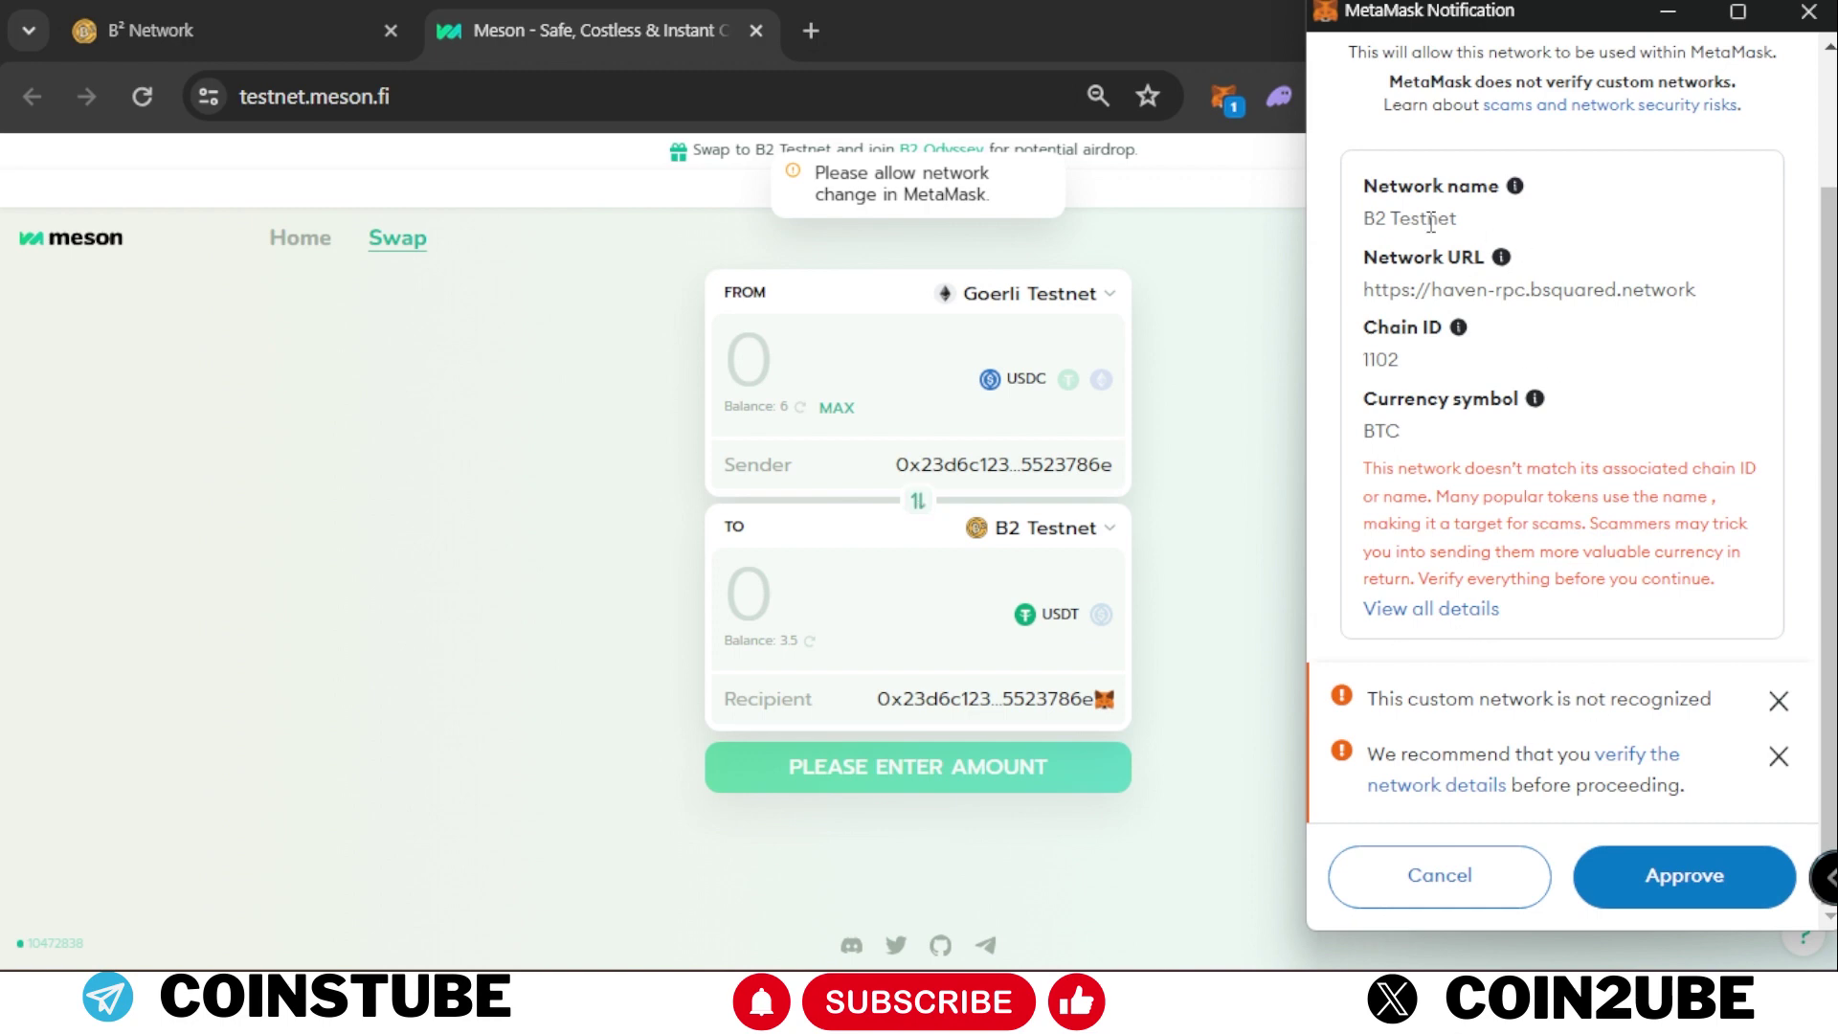
left_click(1687, 873)
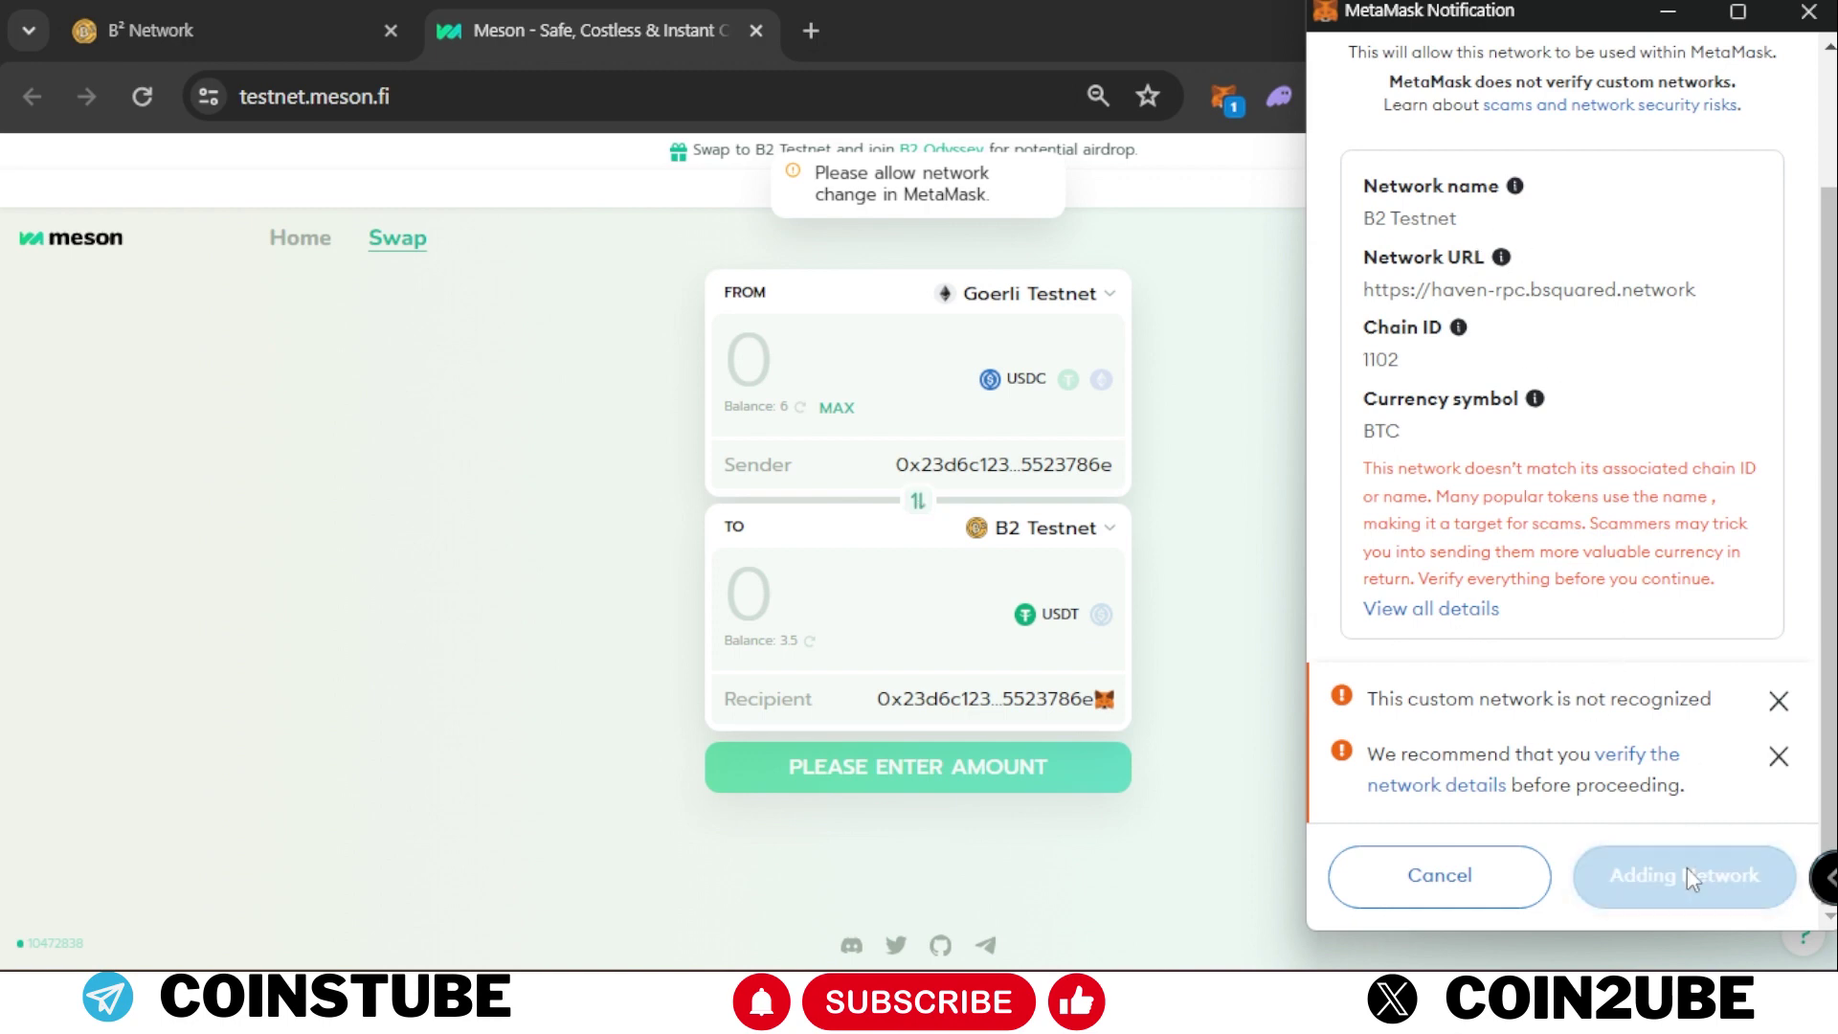
left_click(1690, 877)
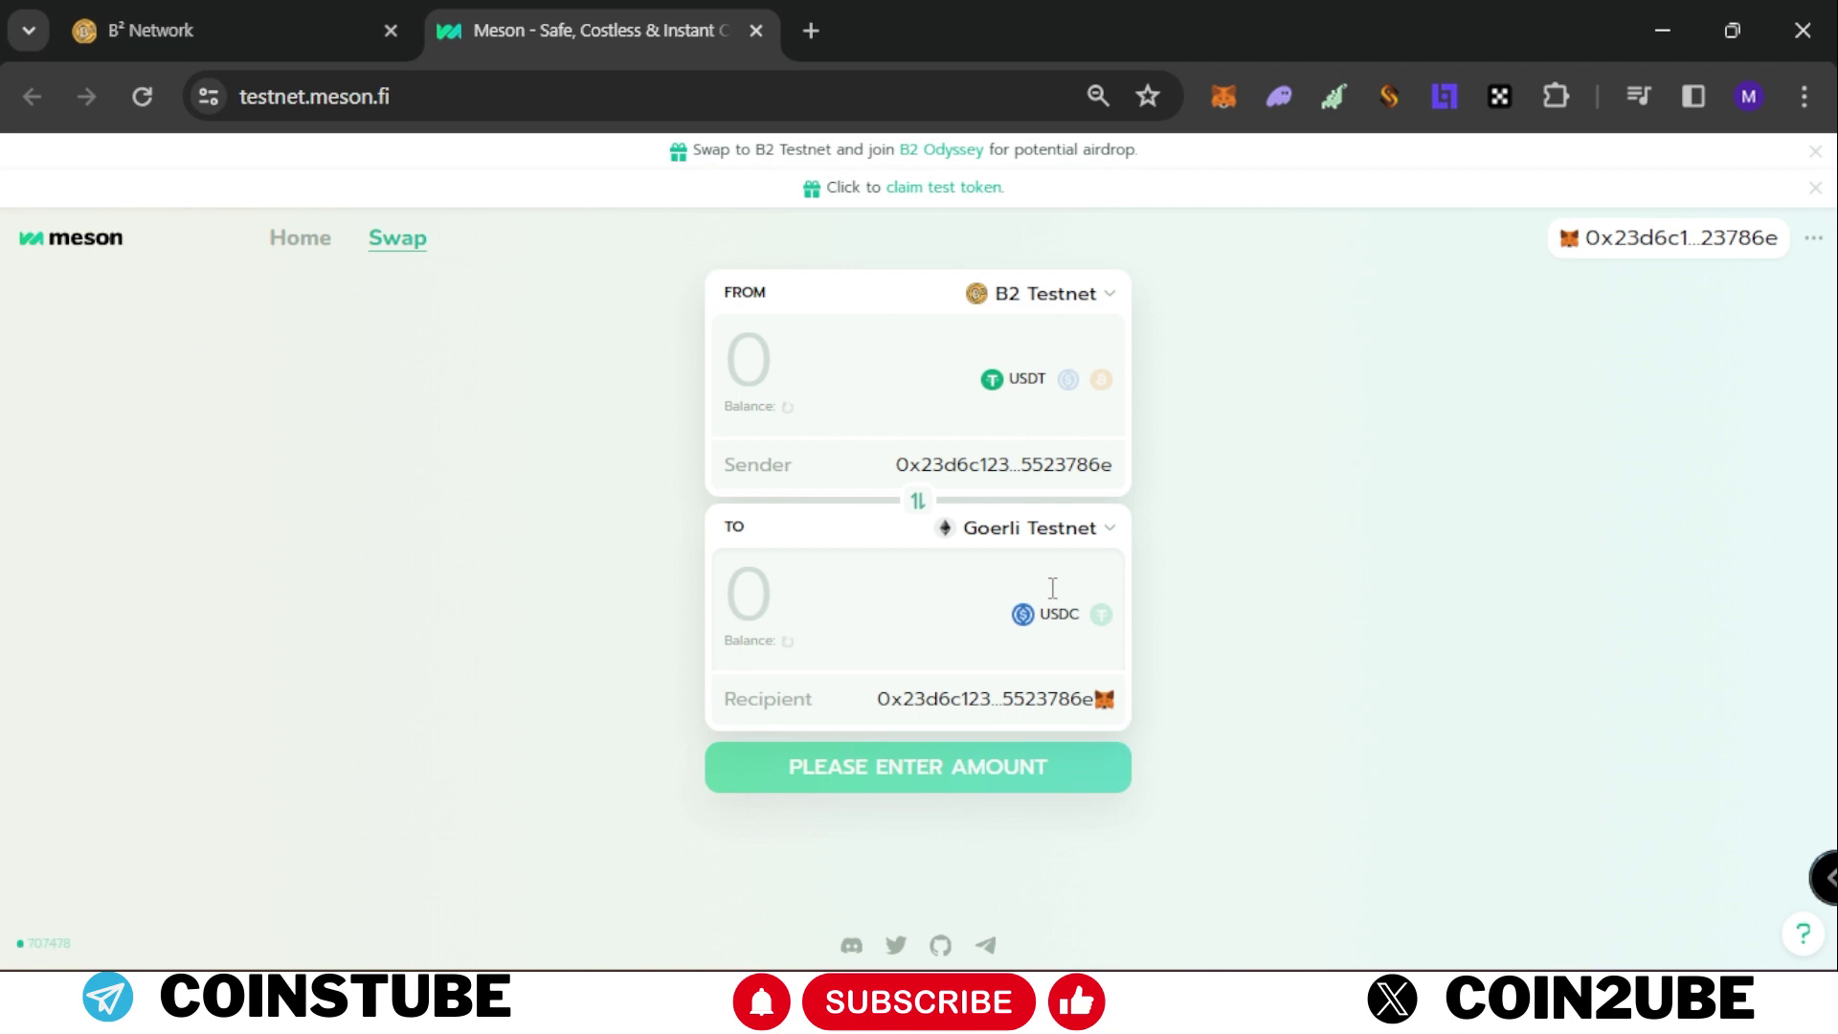
left_click(787, 369)
type("2")
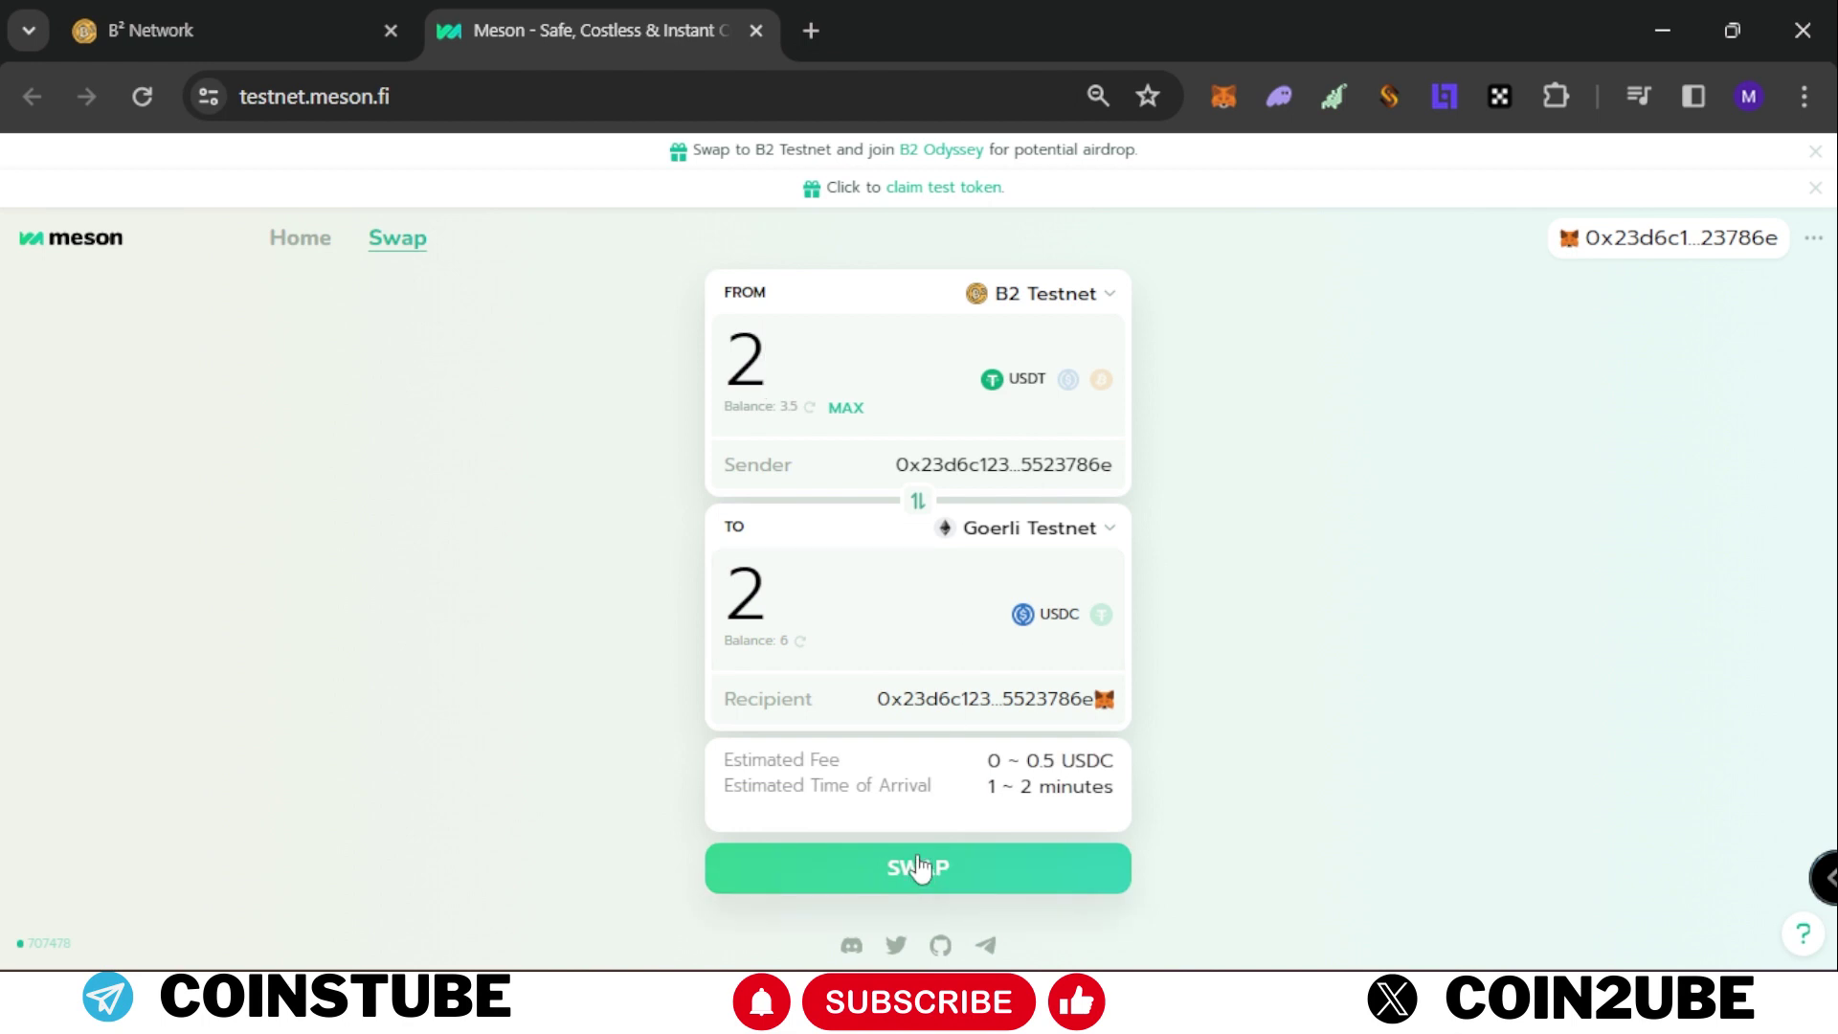
- Open the B² Network faucet page in a new tab and check the wallet balance
left_click(919, 868)
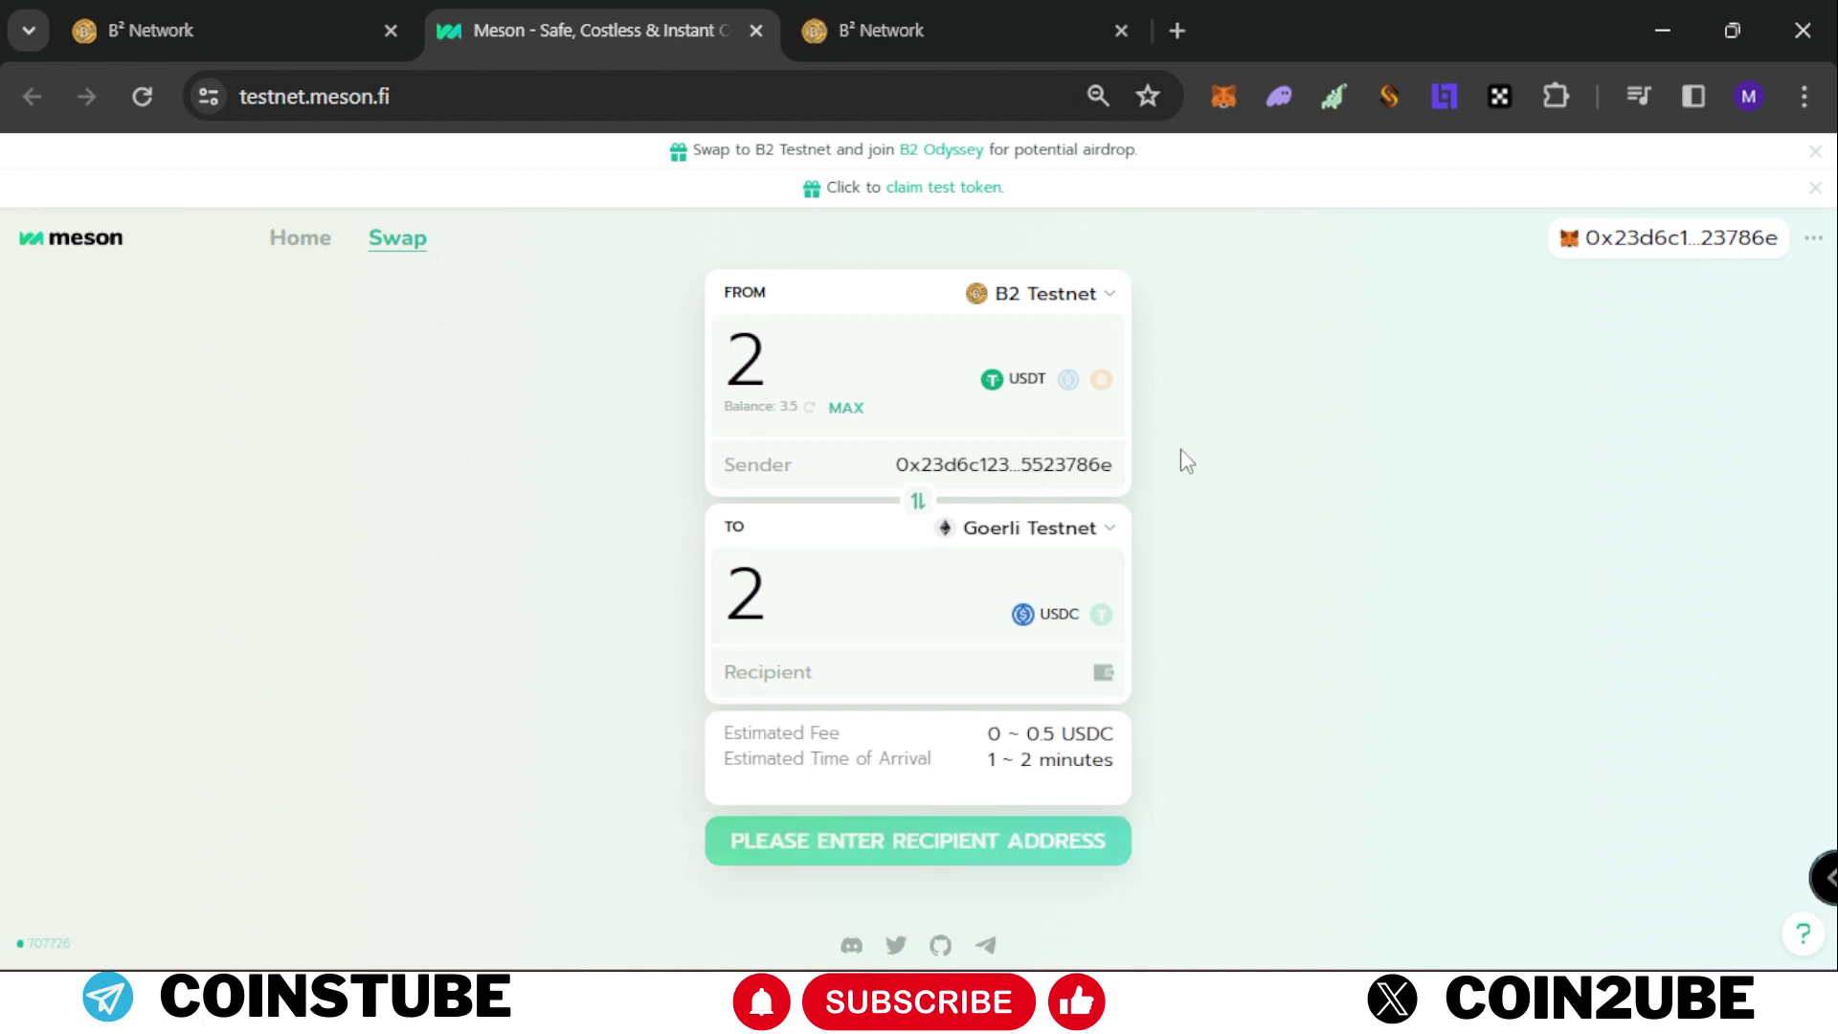
left_click(1220, 97)
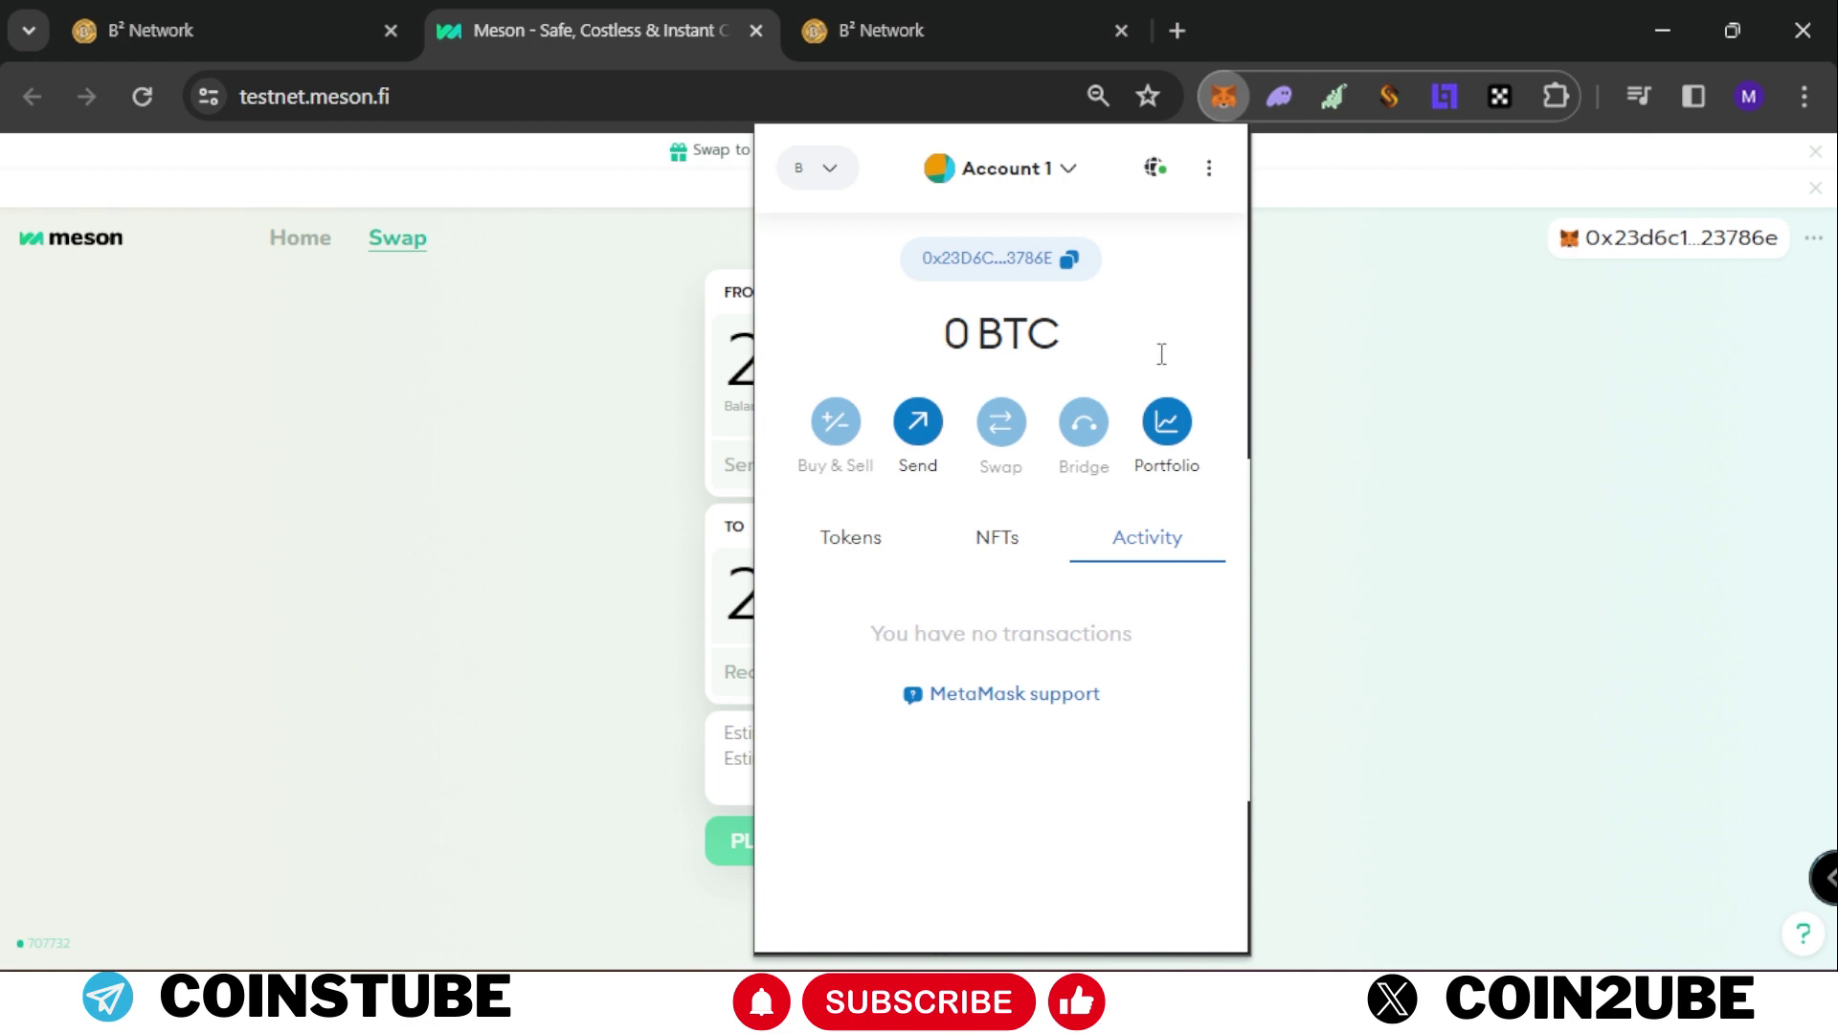
left_click(1365, 393)
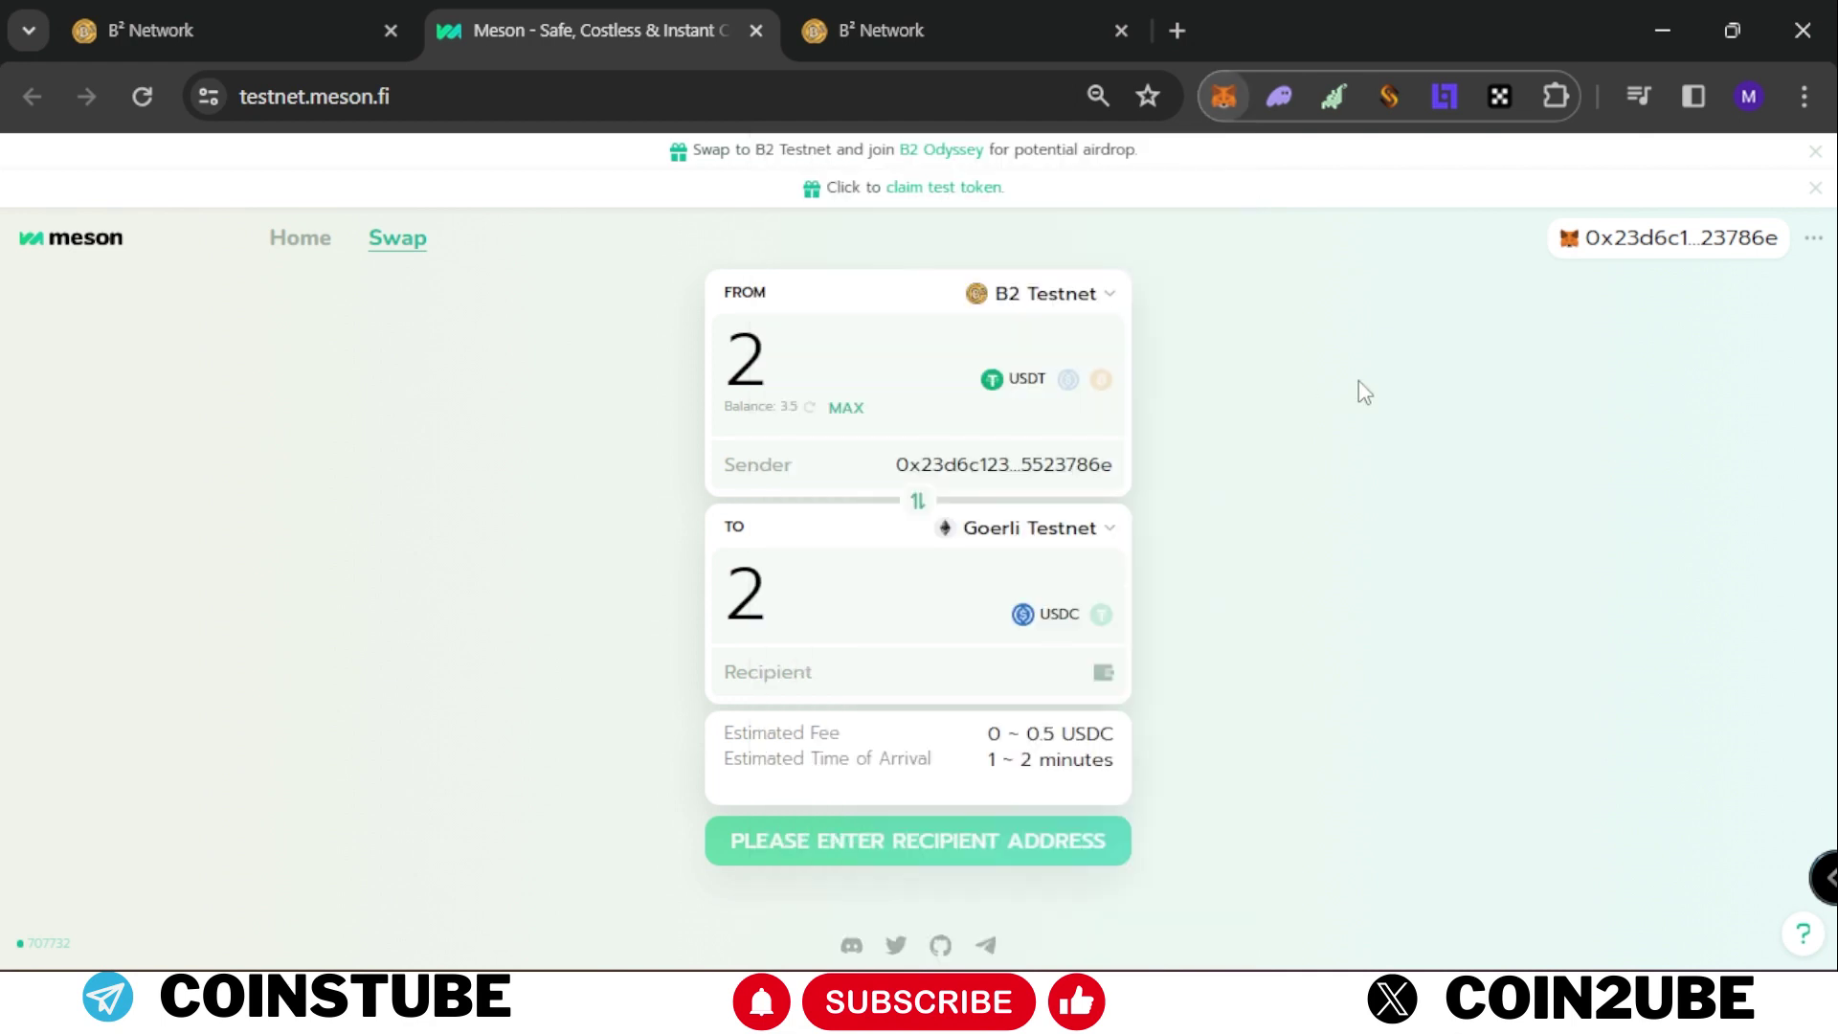
- Claim test tokens from the B² faucet, verify the 0.001 BTC balance, and return to Meson
left_click(900, 29)
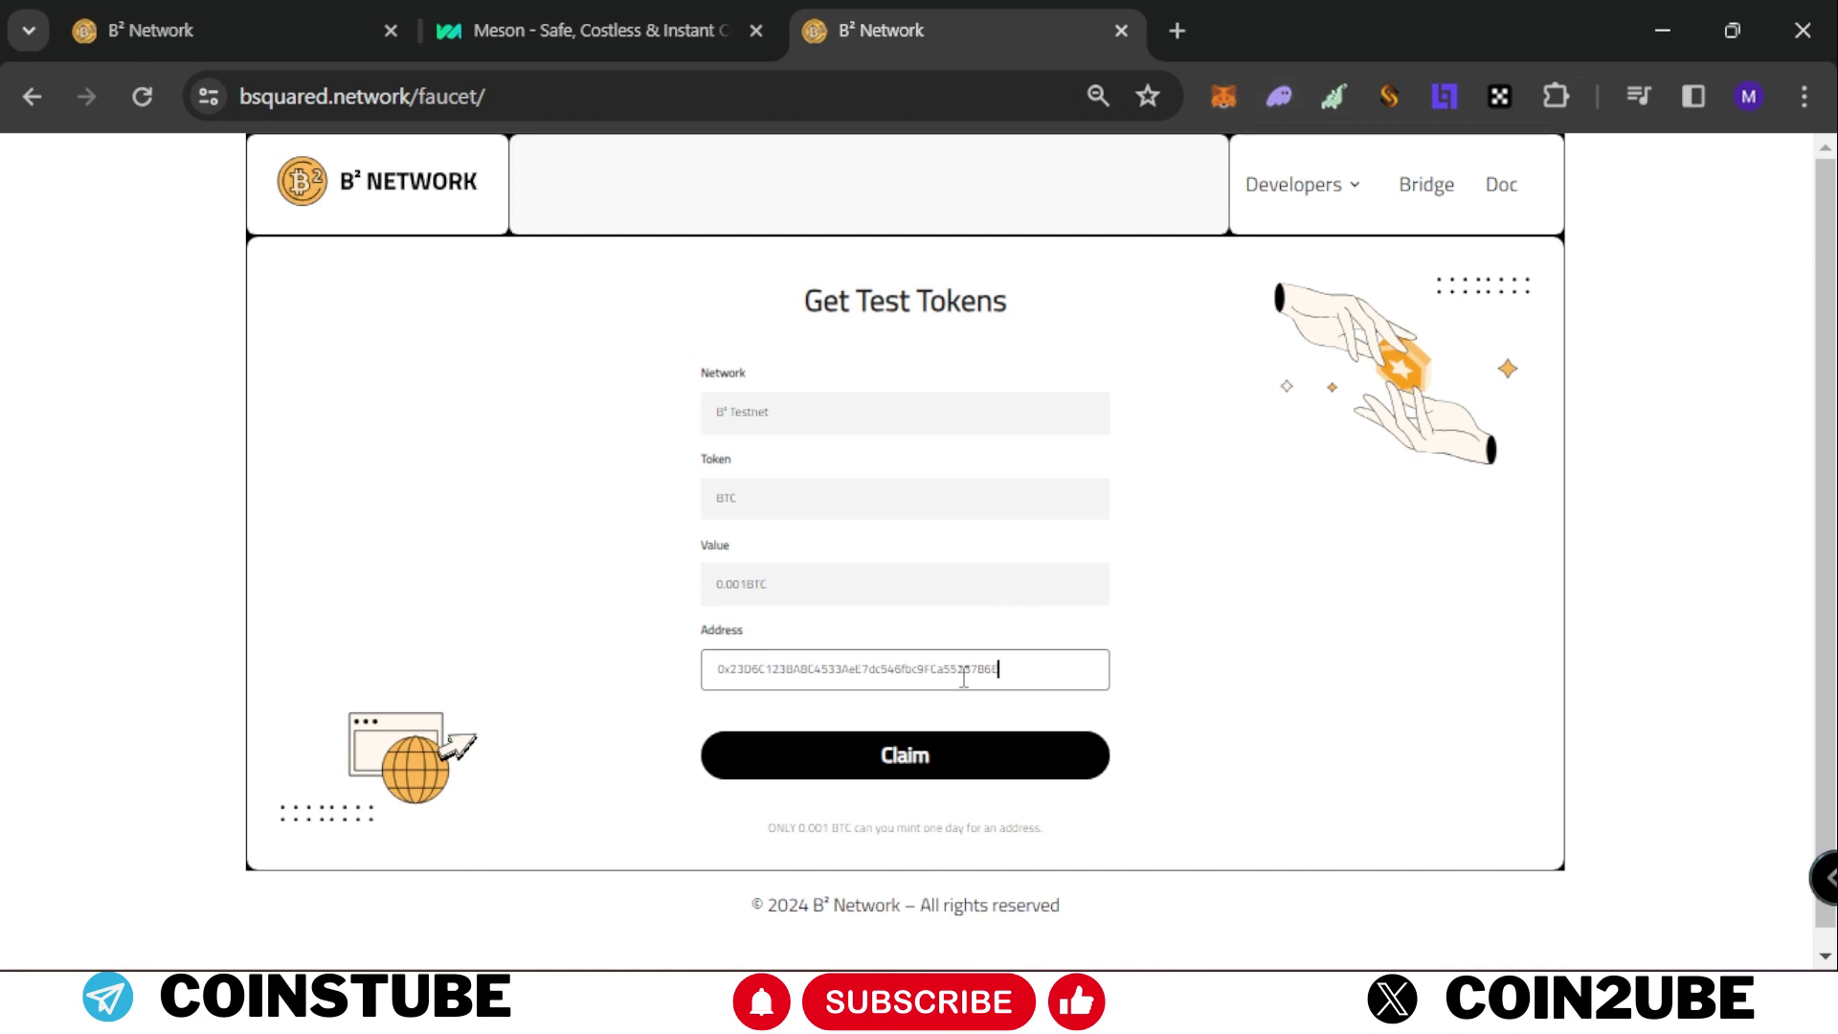
left_click(909, 772)
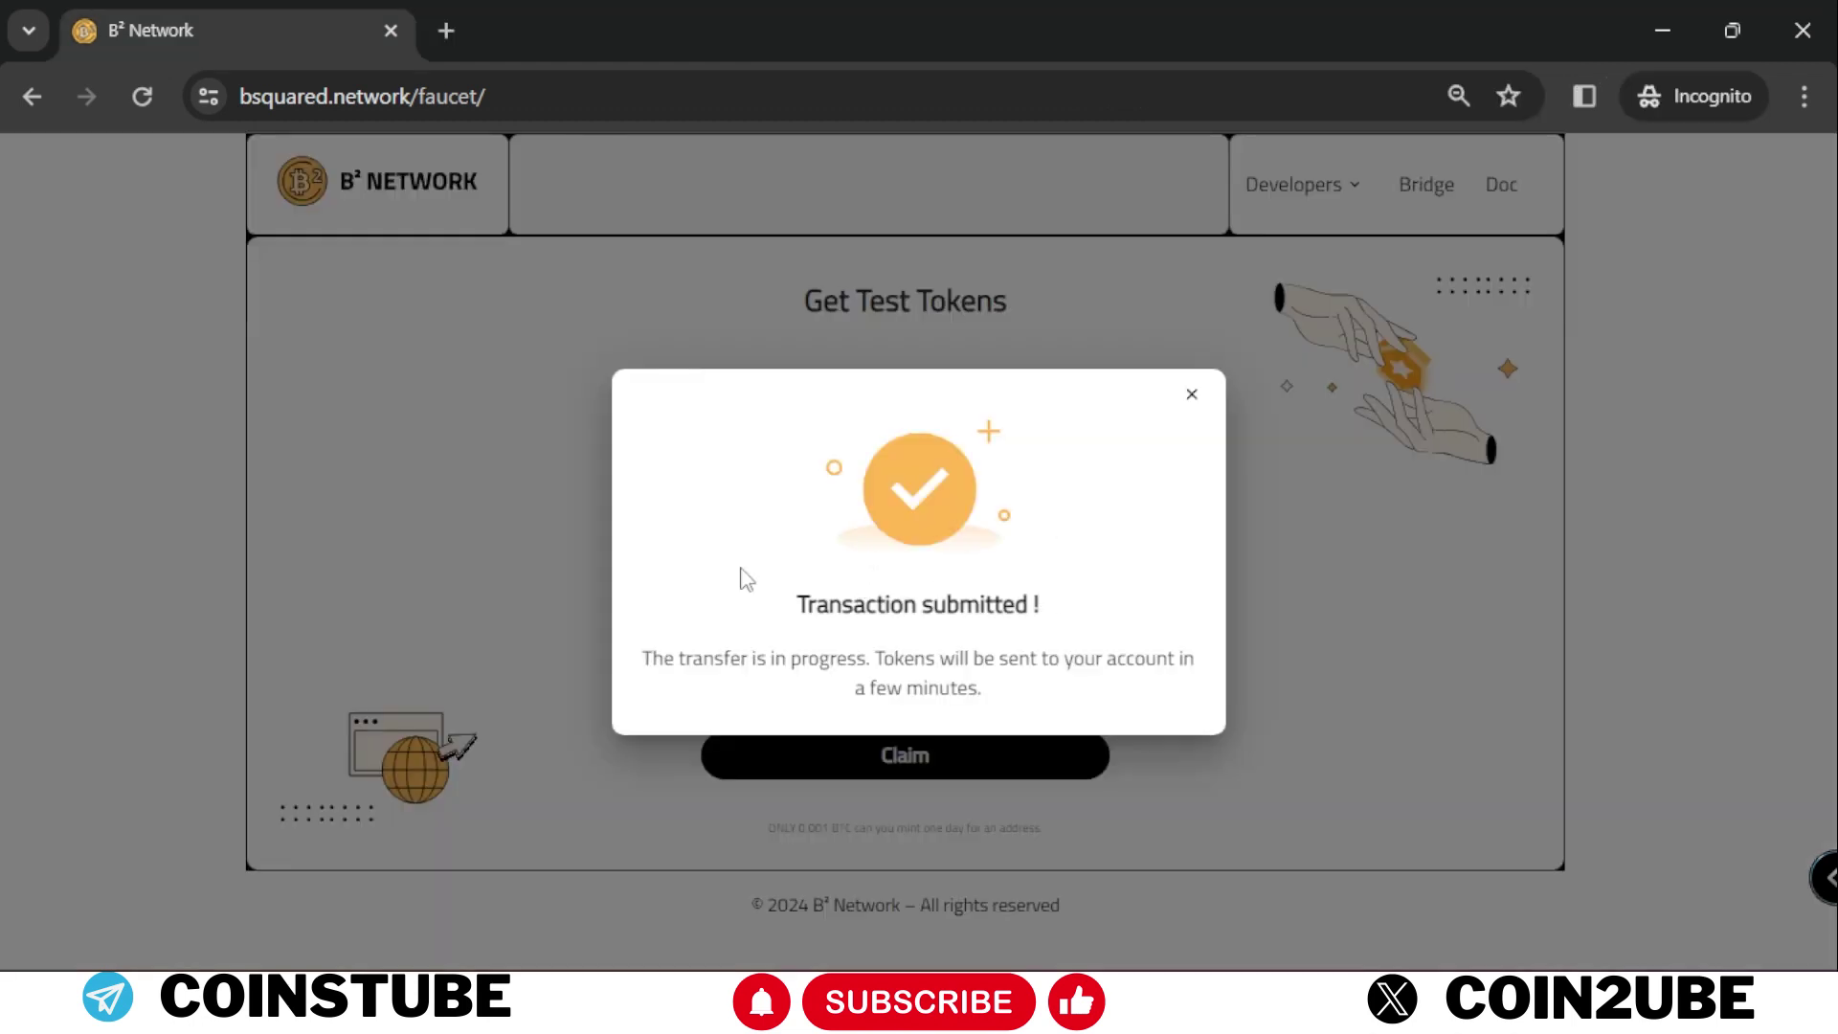
left_click_drag(882, 658, 1061, 659)
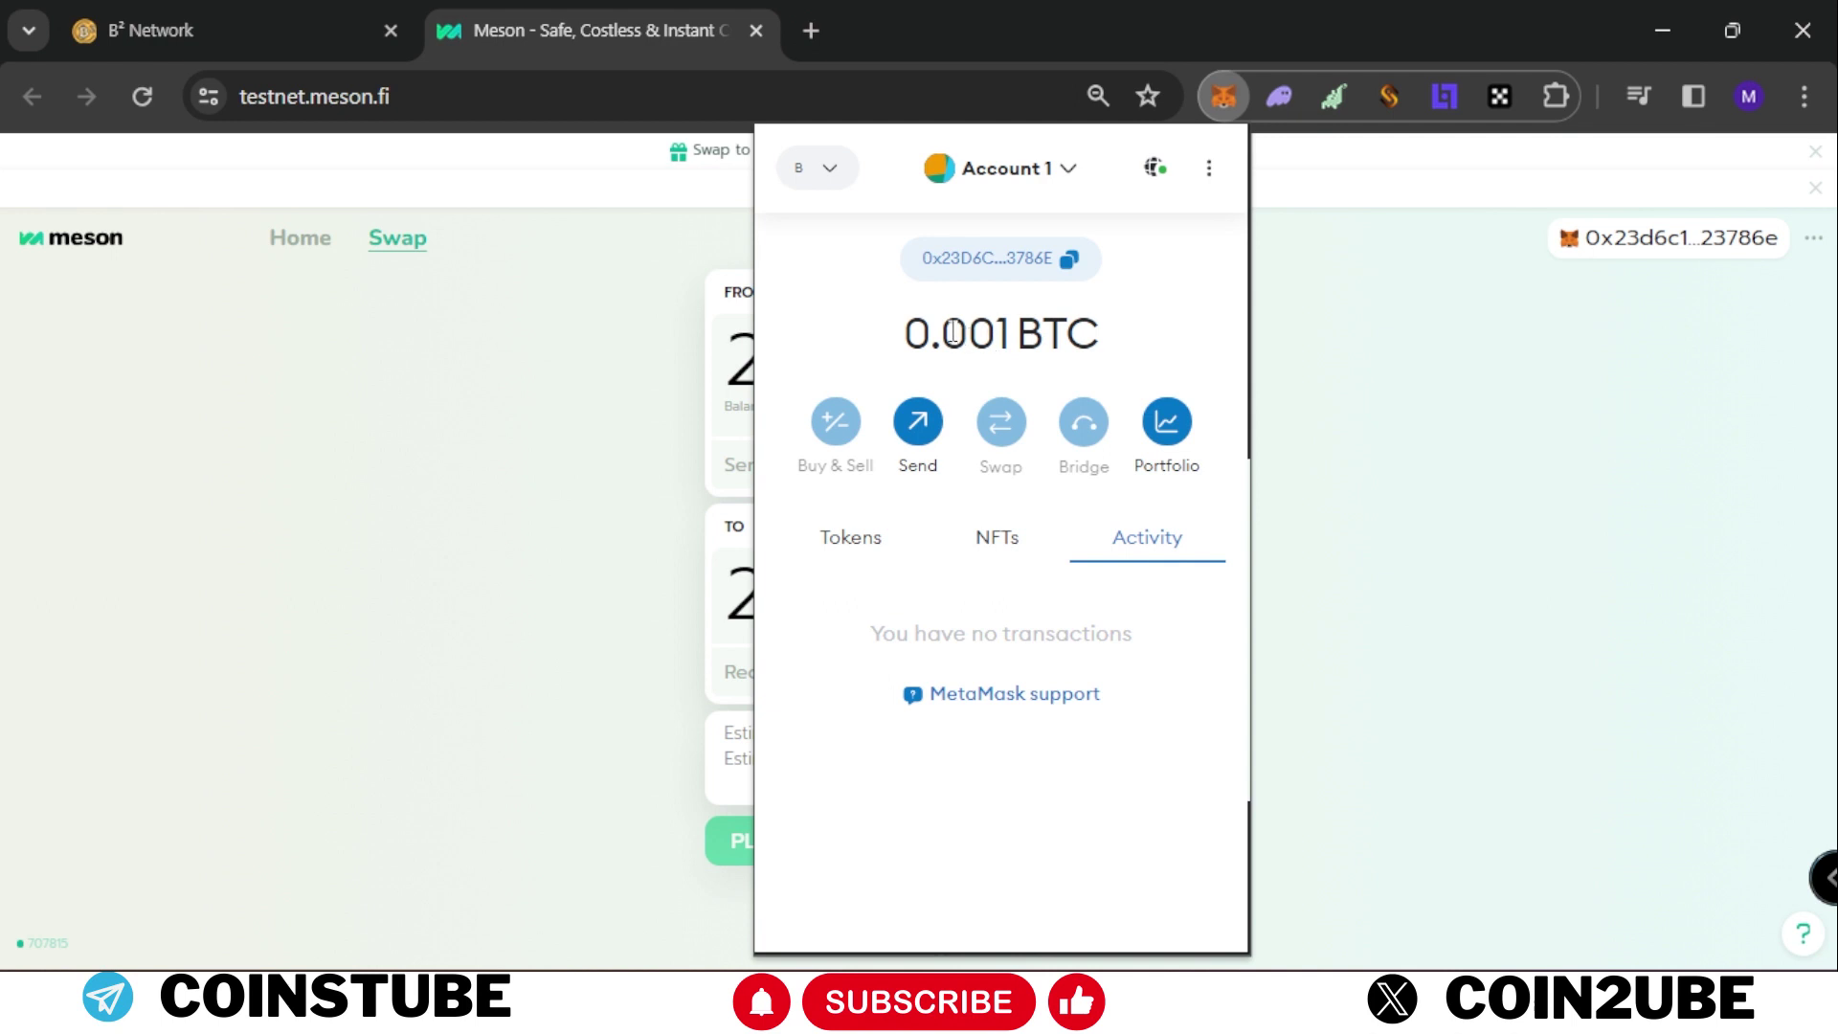
left_click_drag(953, 331, 1008, 332)
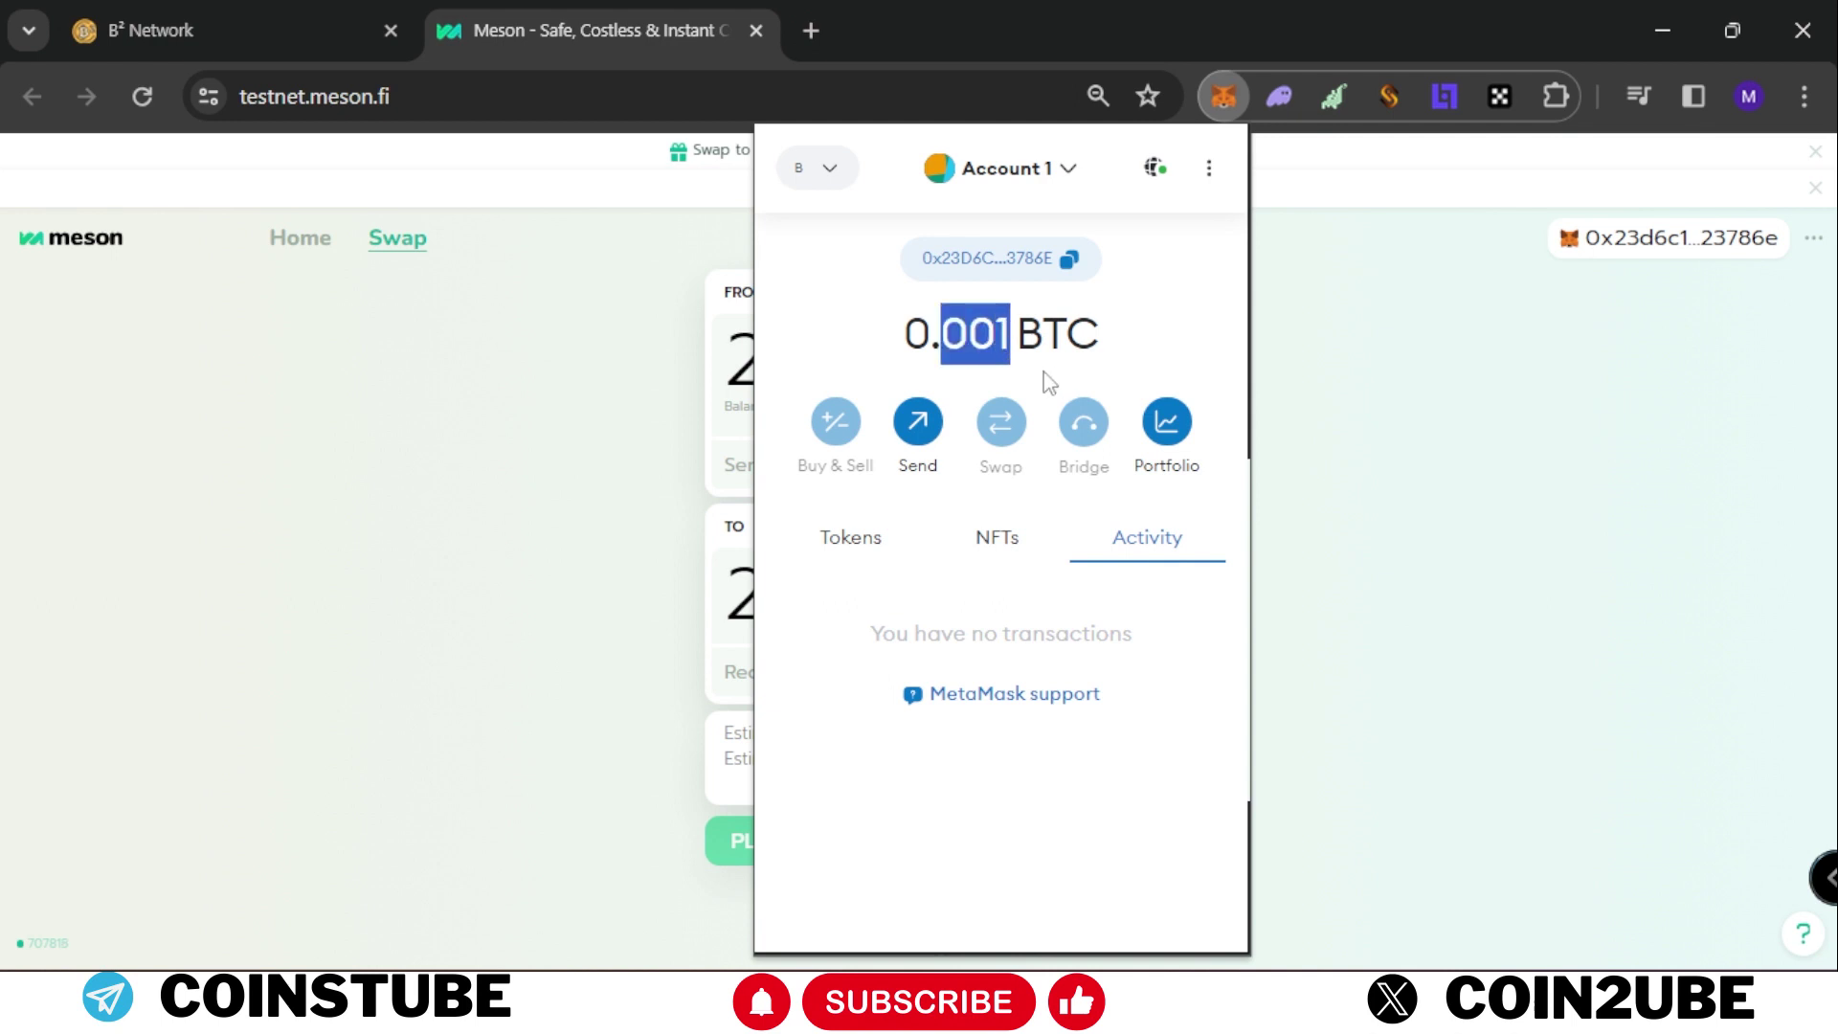
left_click(673, 361)
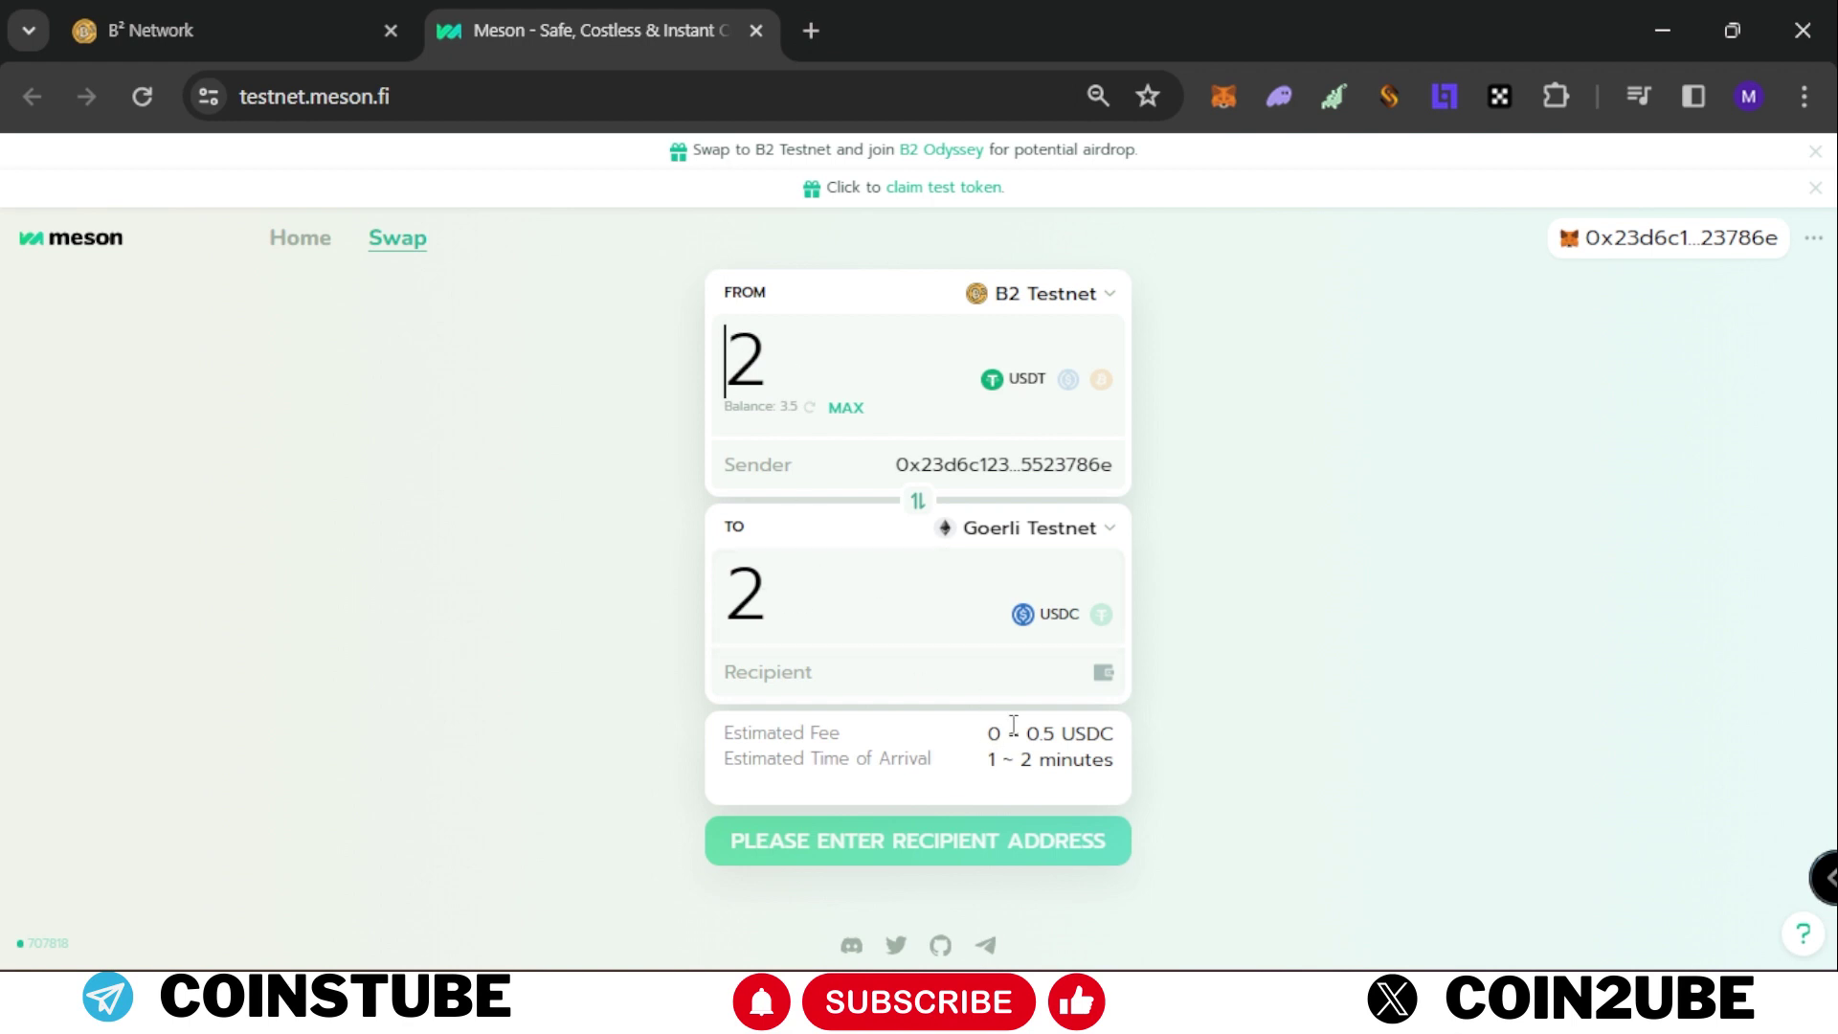
- Set the connected wallet as recipient and approve the site-requested USDT spending cap
left_click(1050, 672)
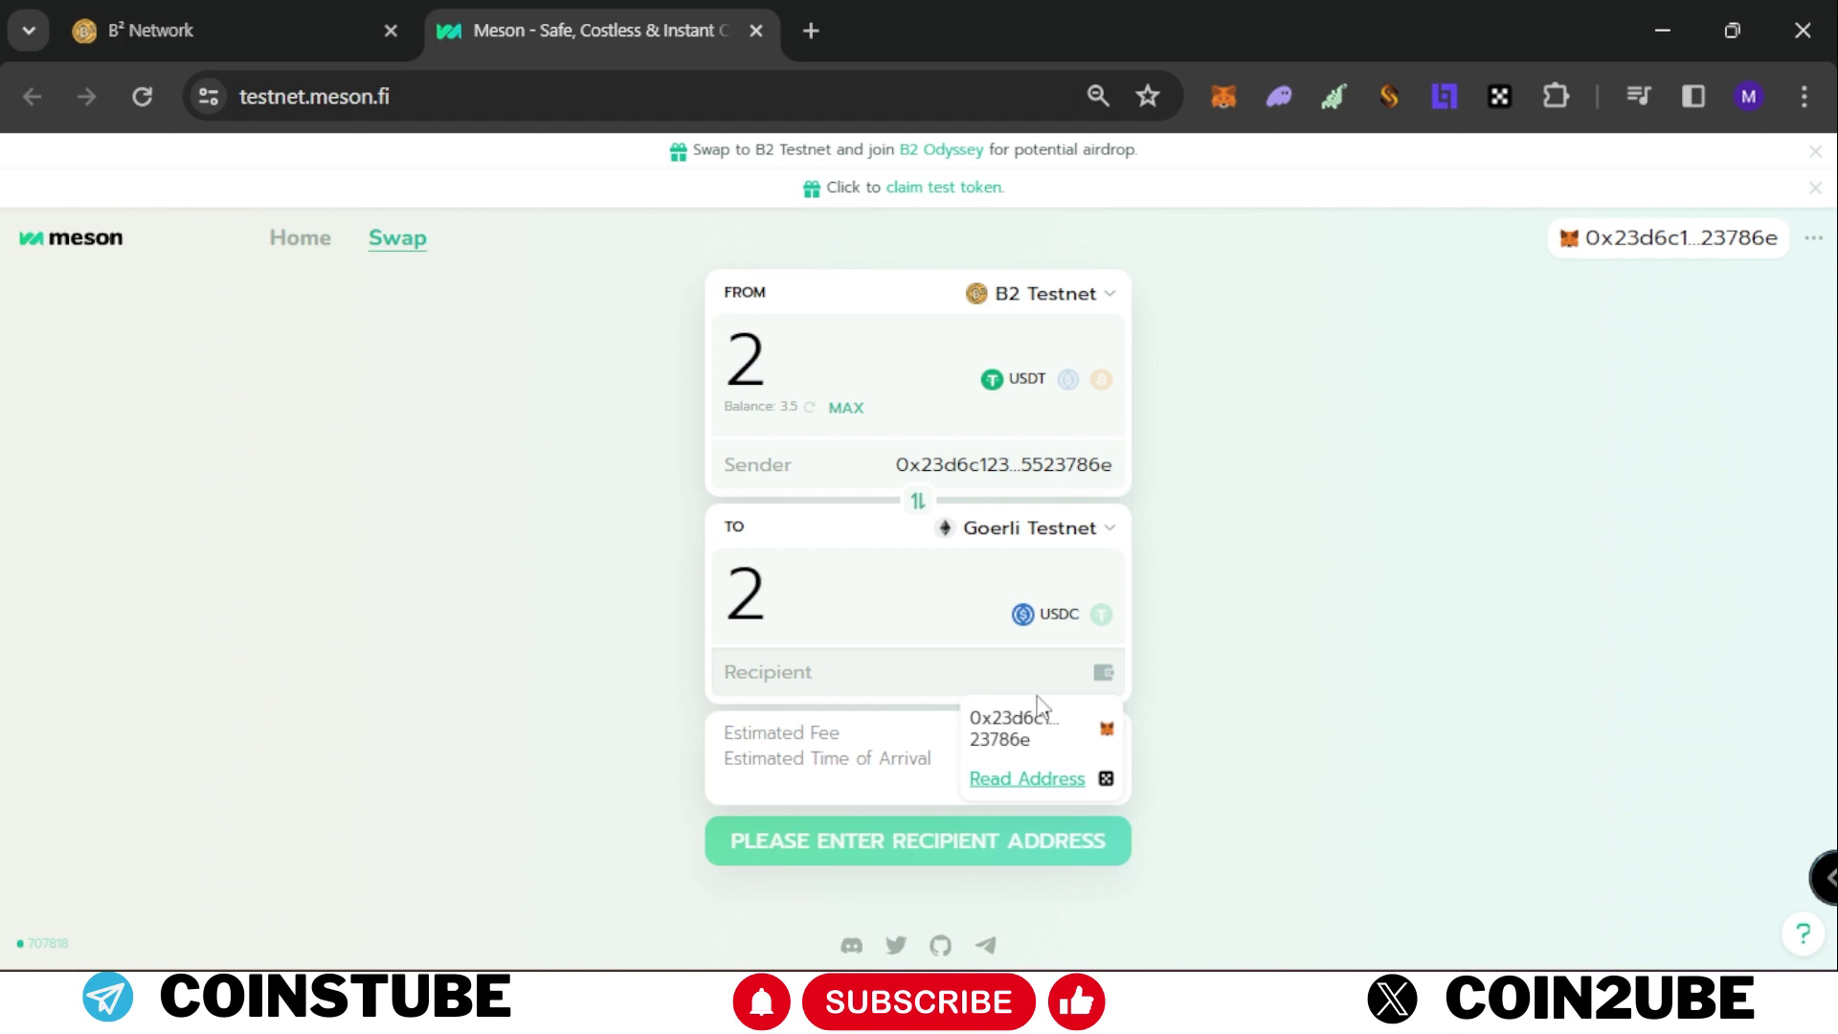
left_click(1034, 725)
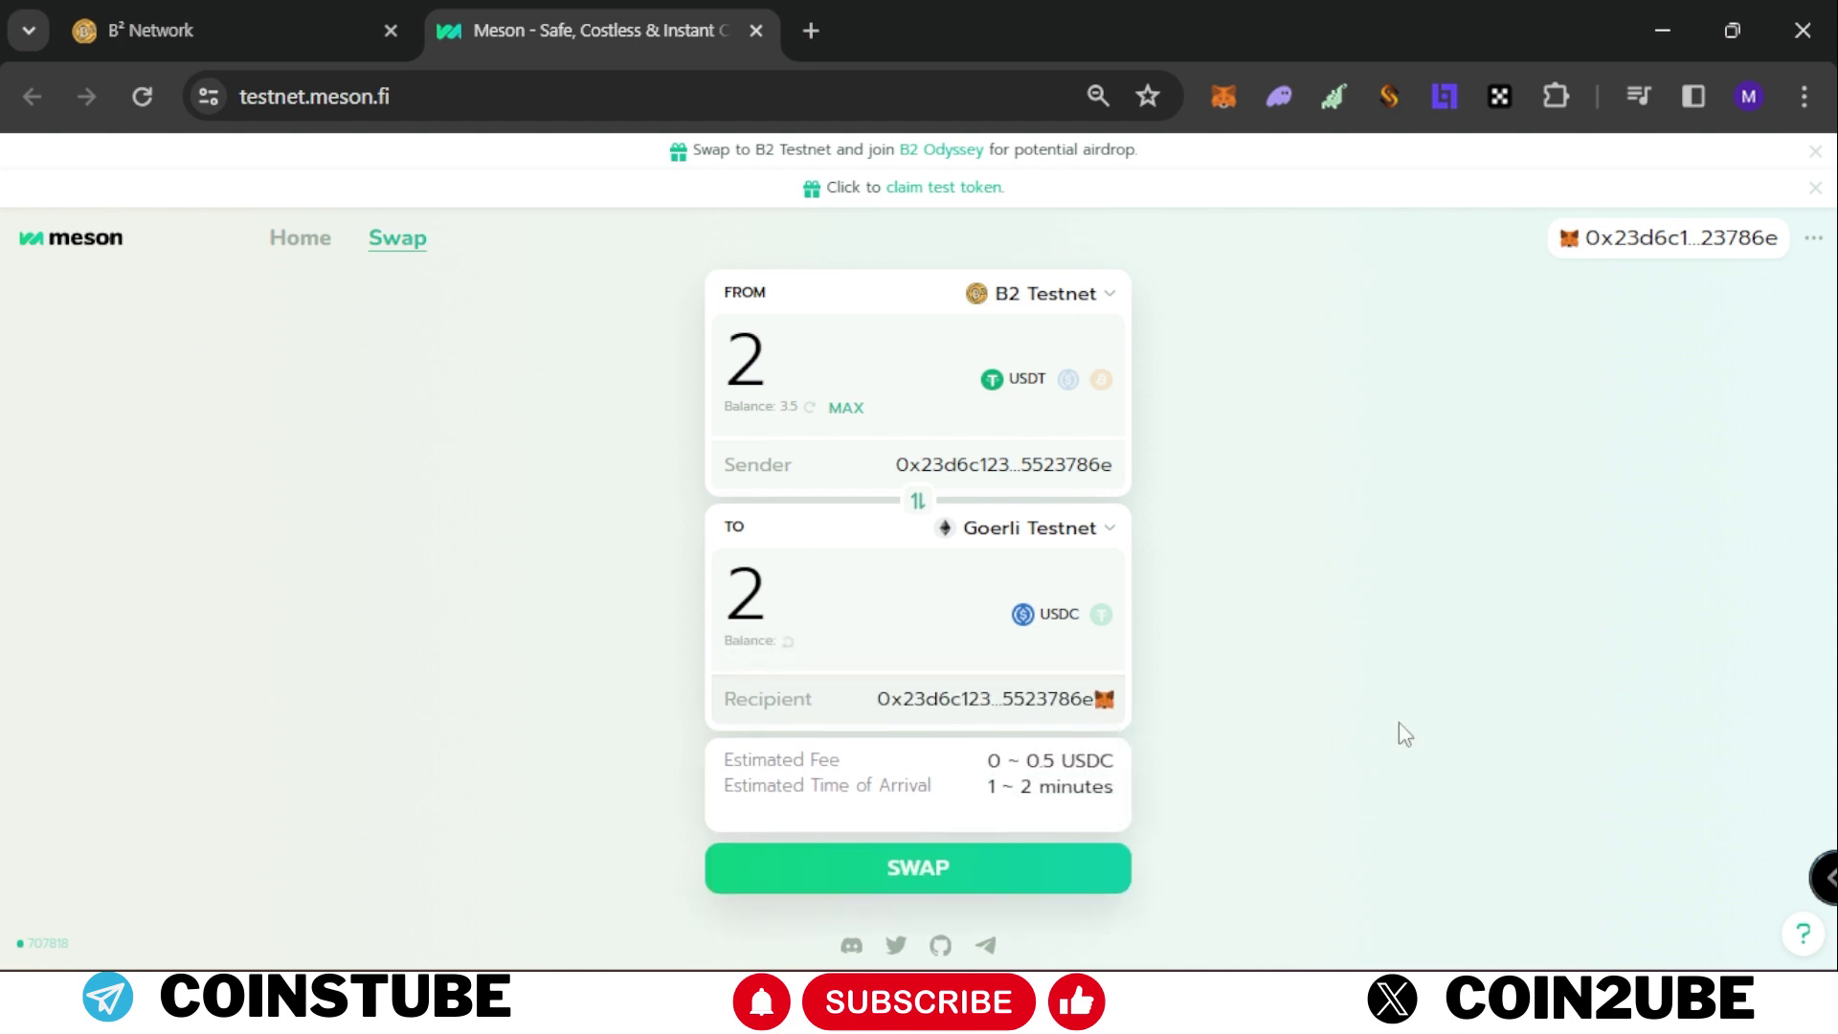
left_click(930, 871)
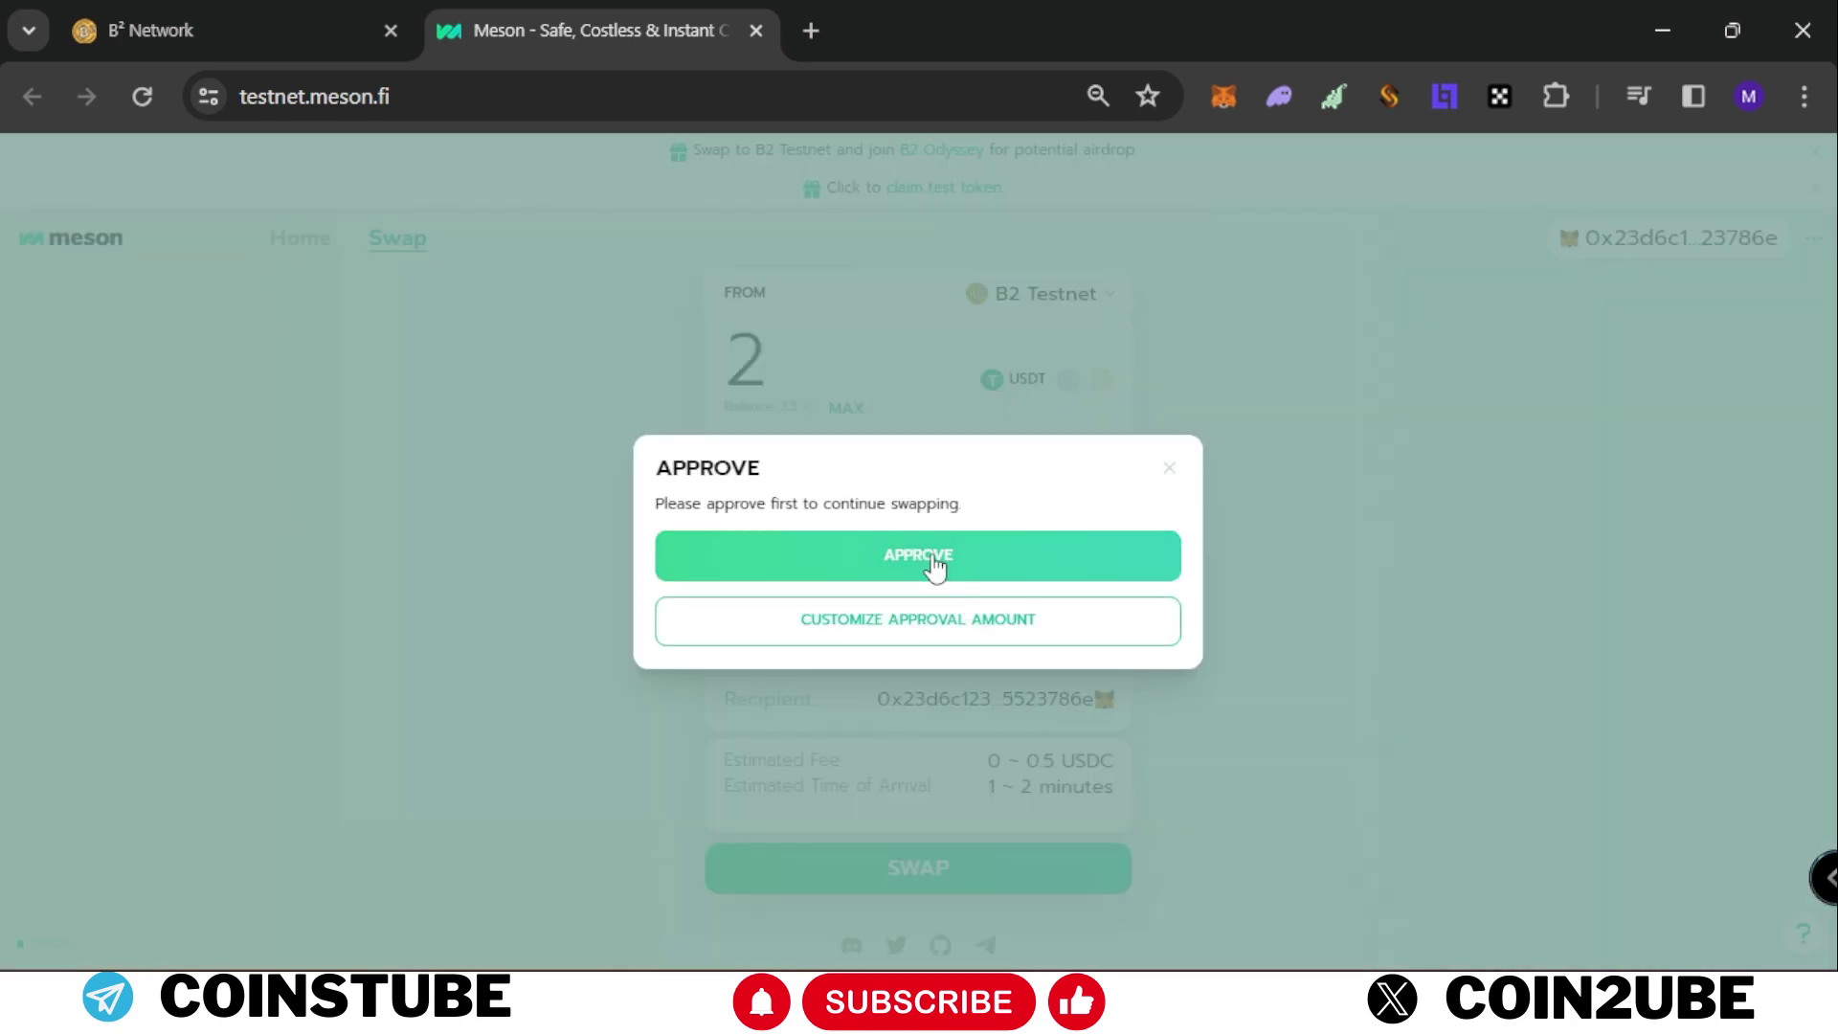
left_click(931, 555)
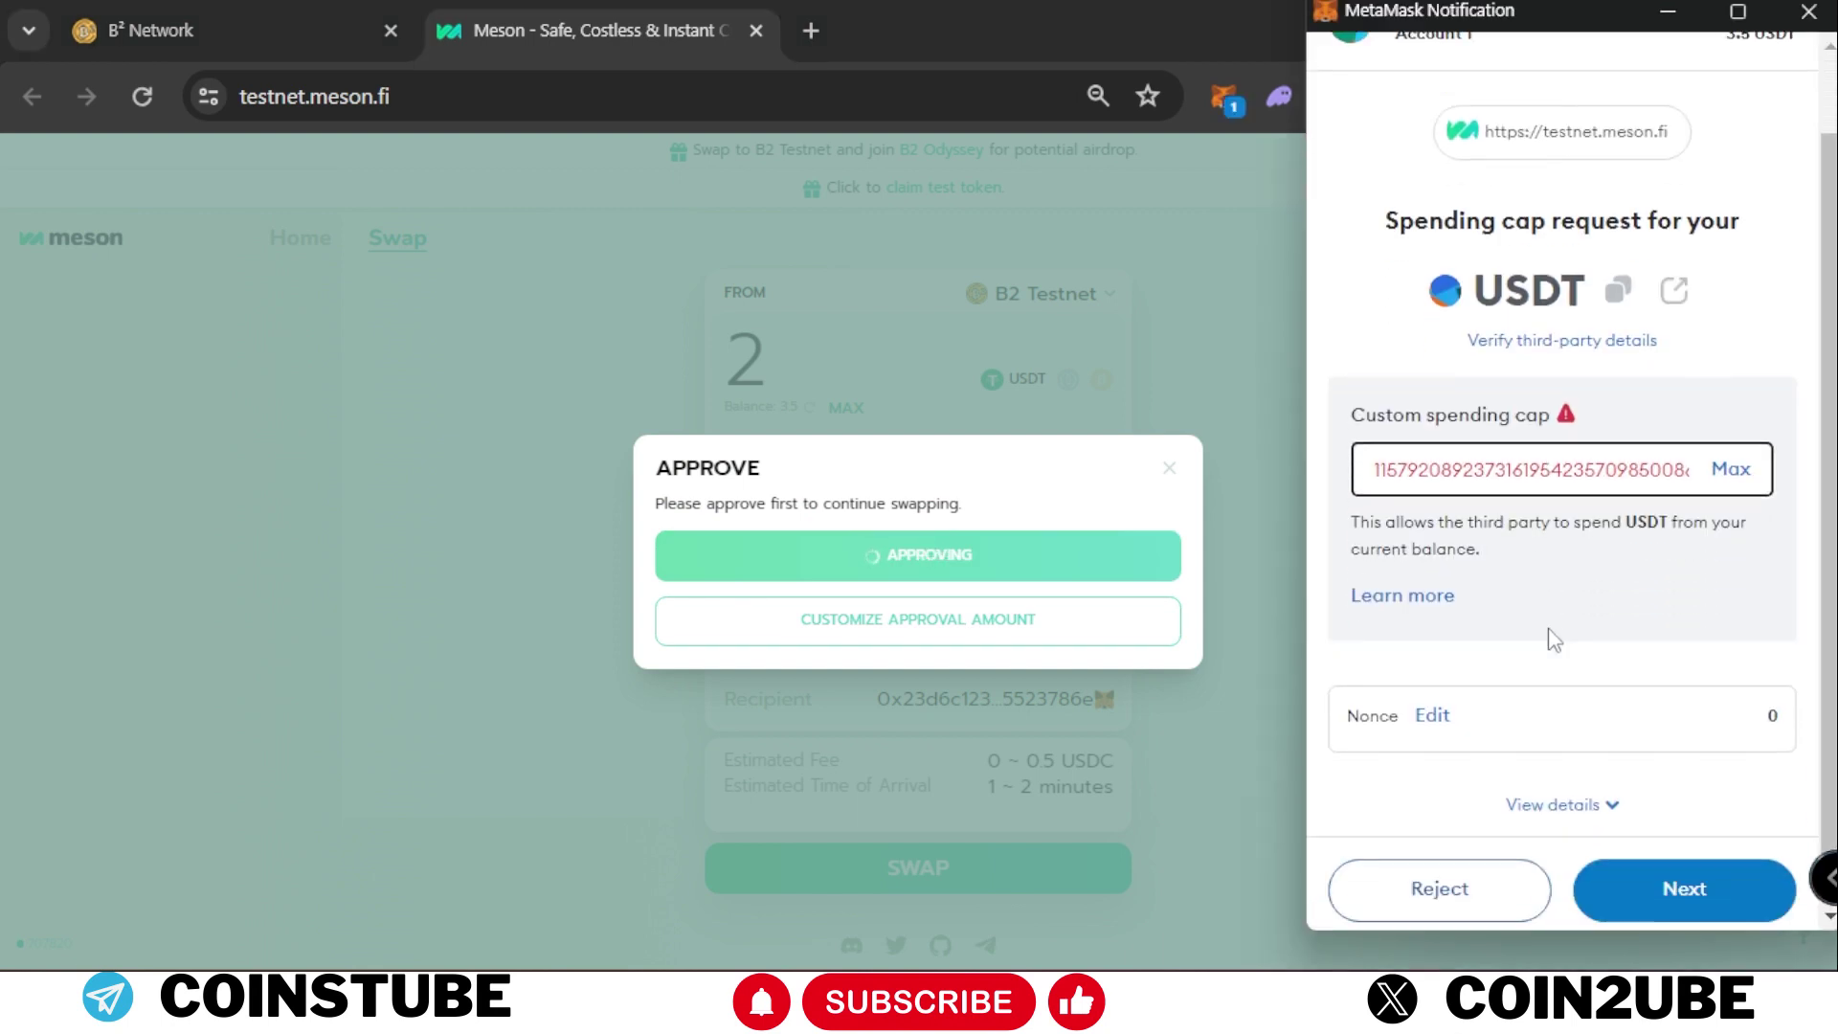
left_click(1690, 898)
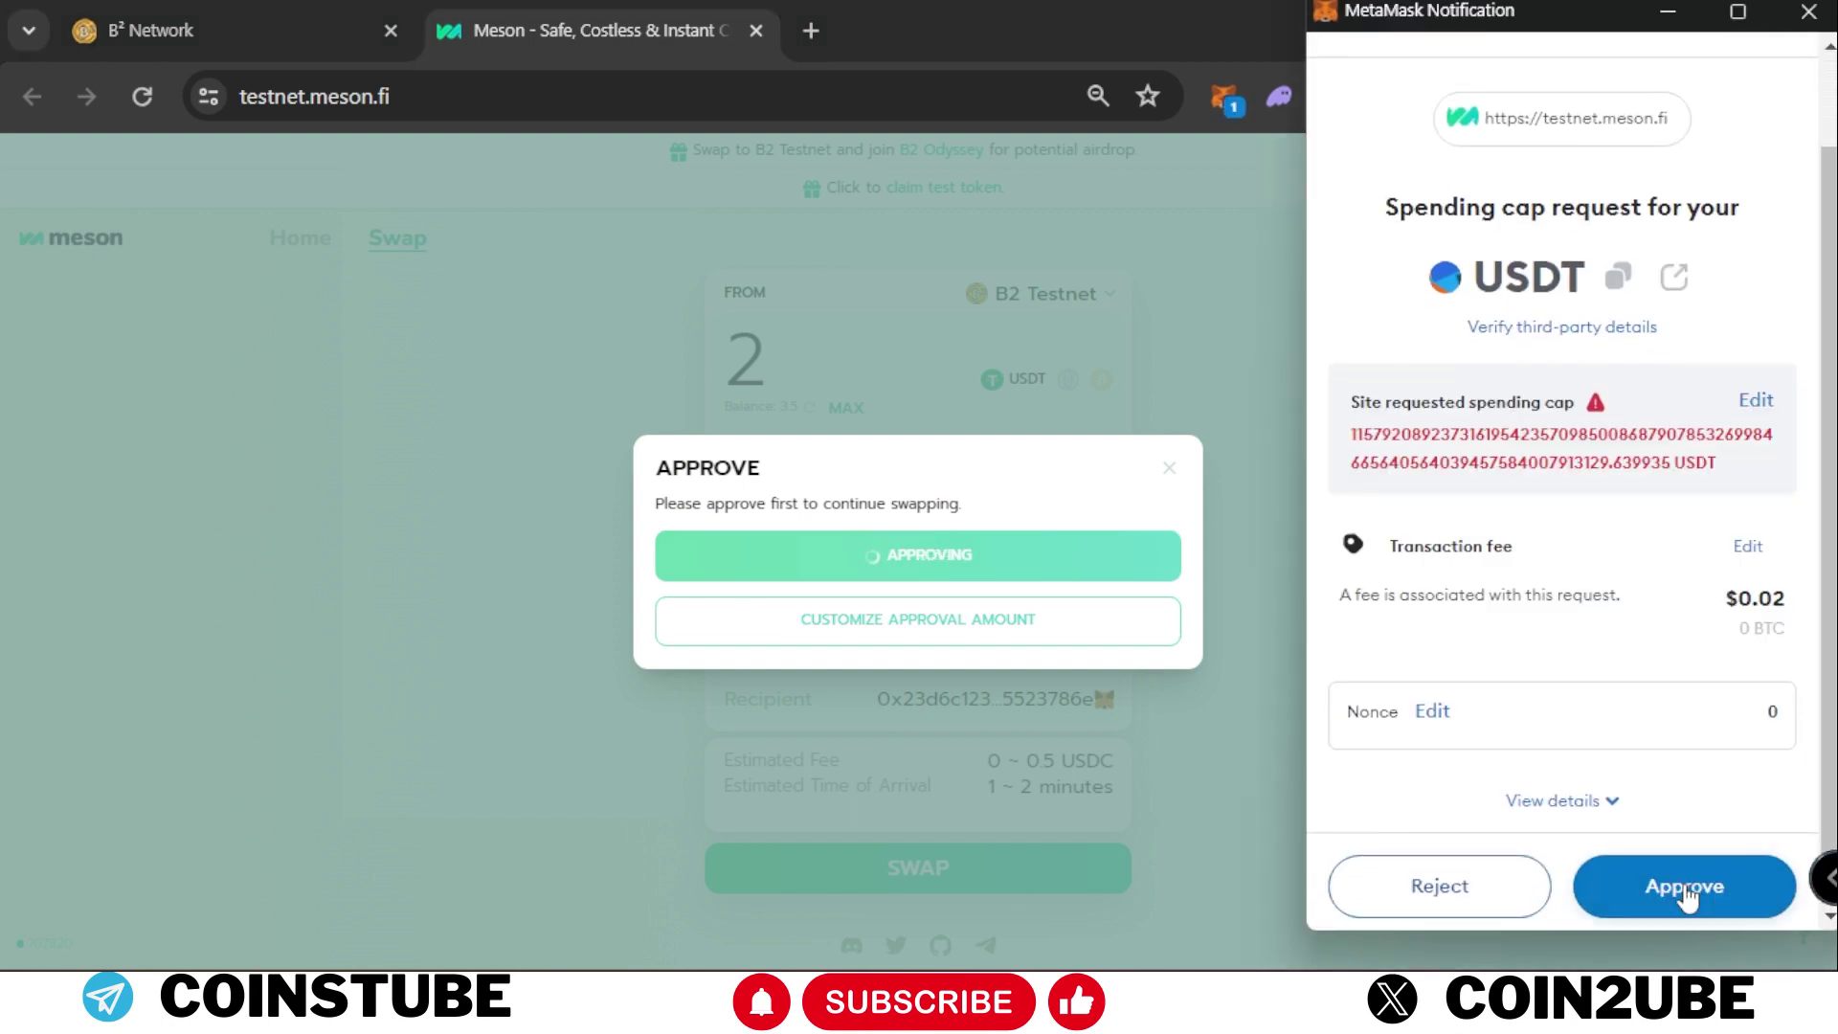
left_click(1675, 873)
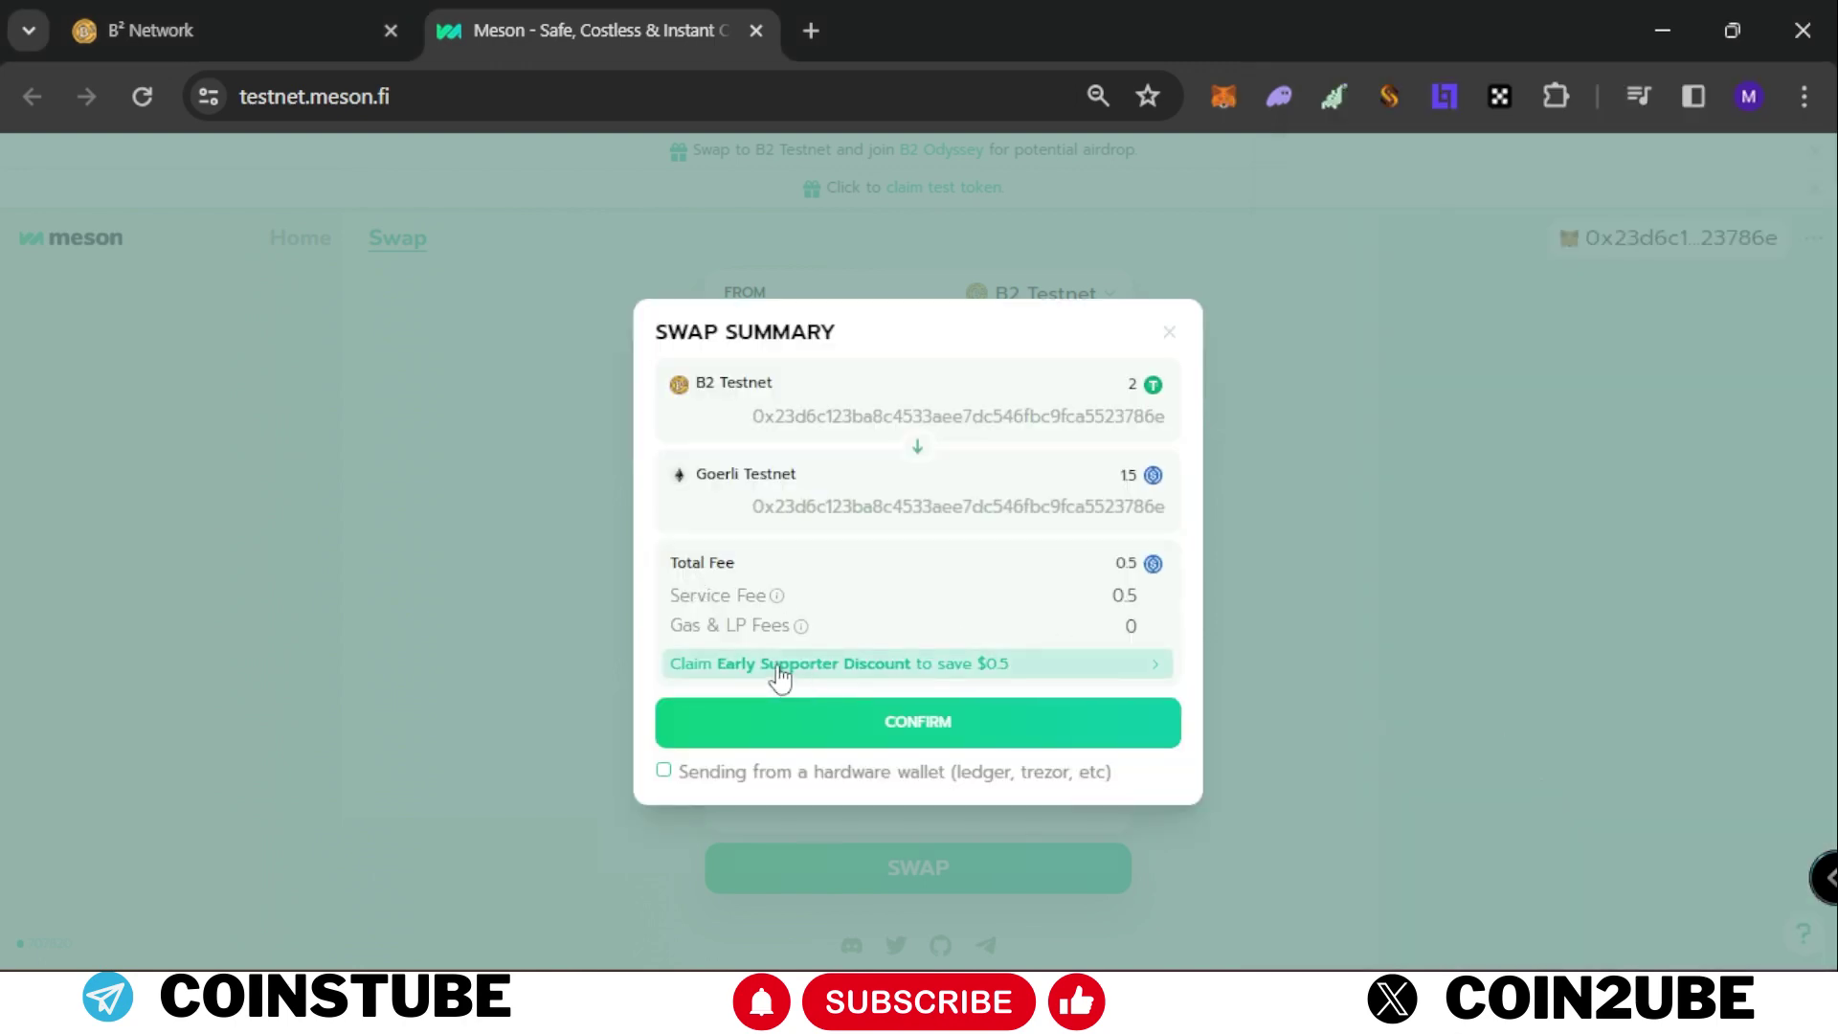
- Confirm the 2 USDT to Goerli USDC swap and sign and confirm it in MetaMask
left_click(917, 726)
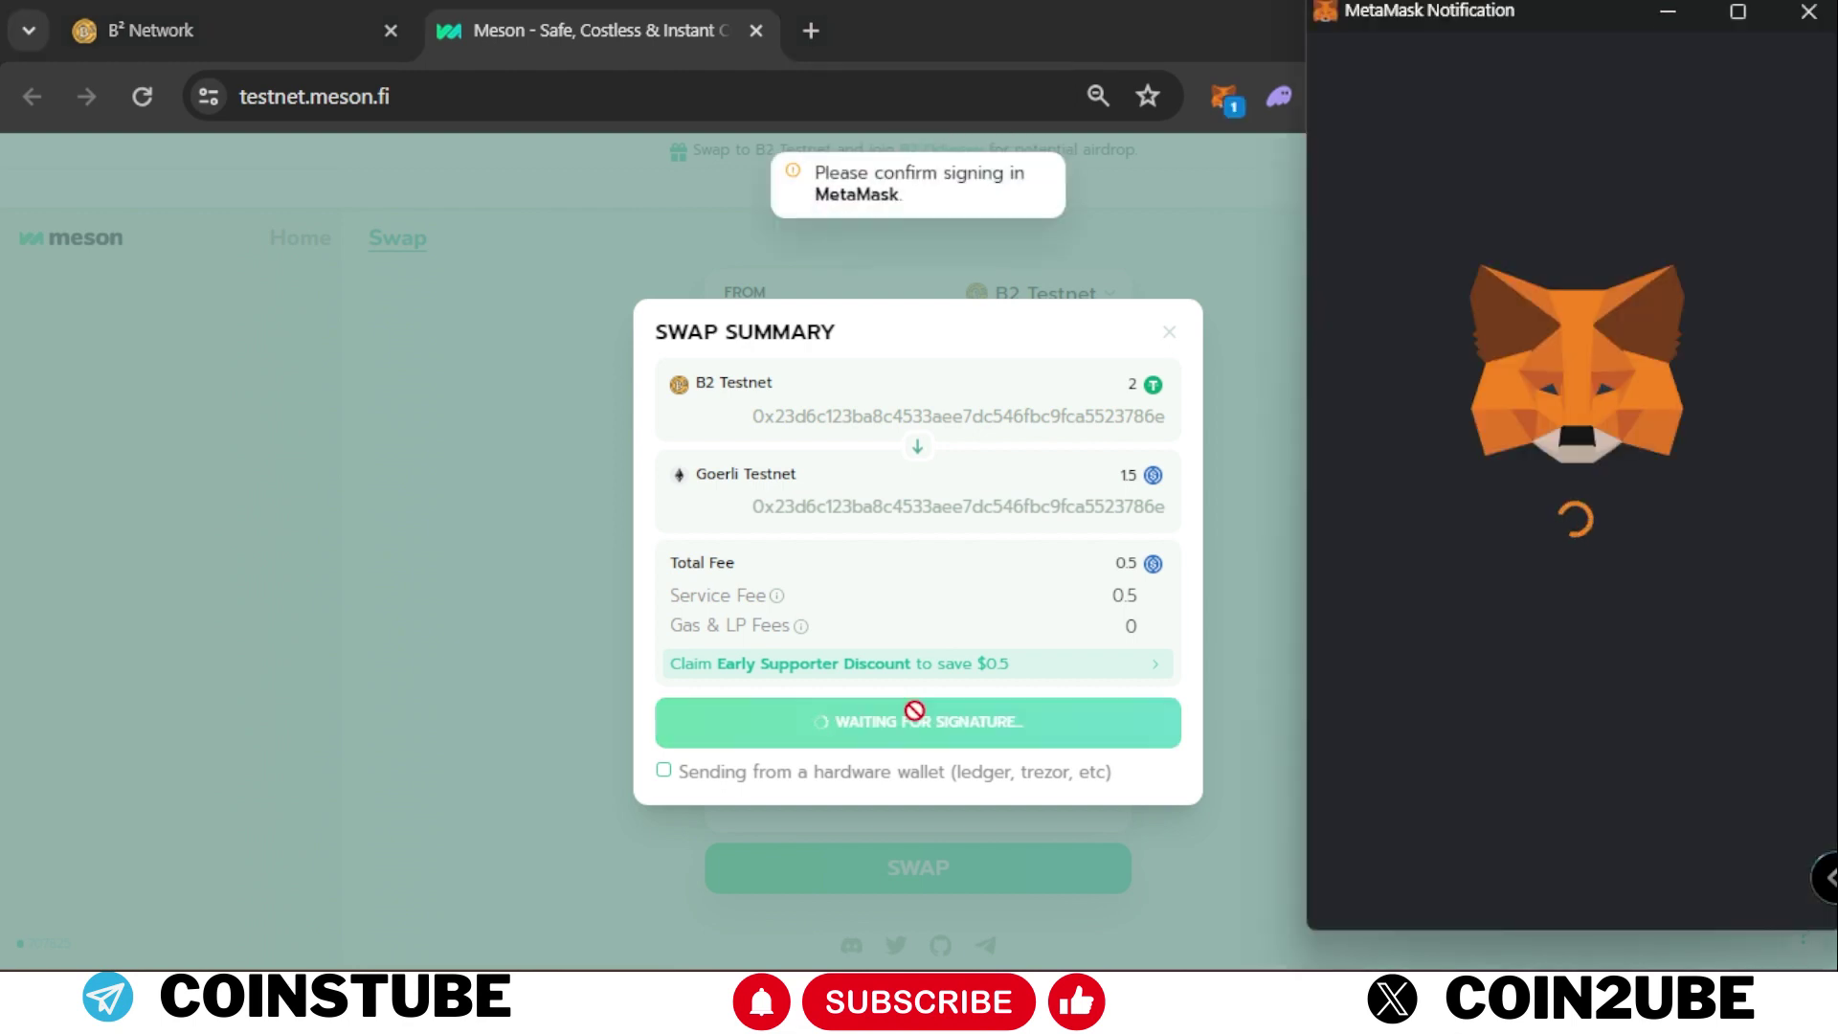
left_click(1695, 881)
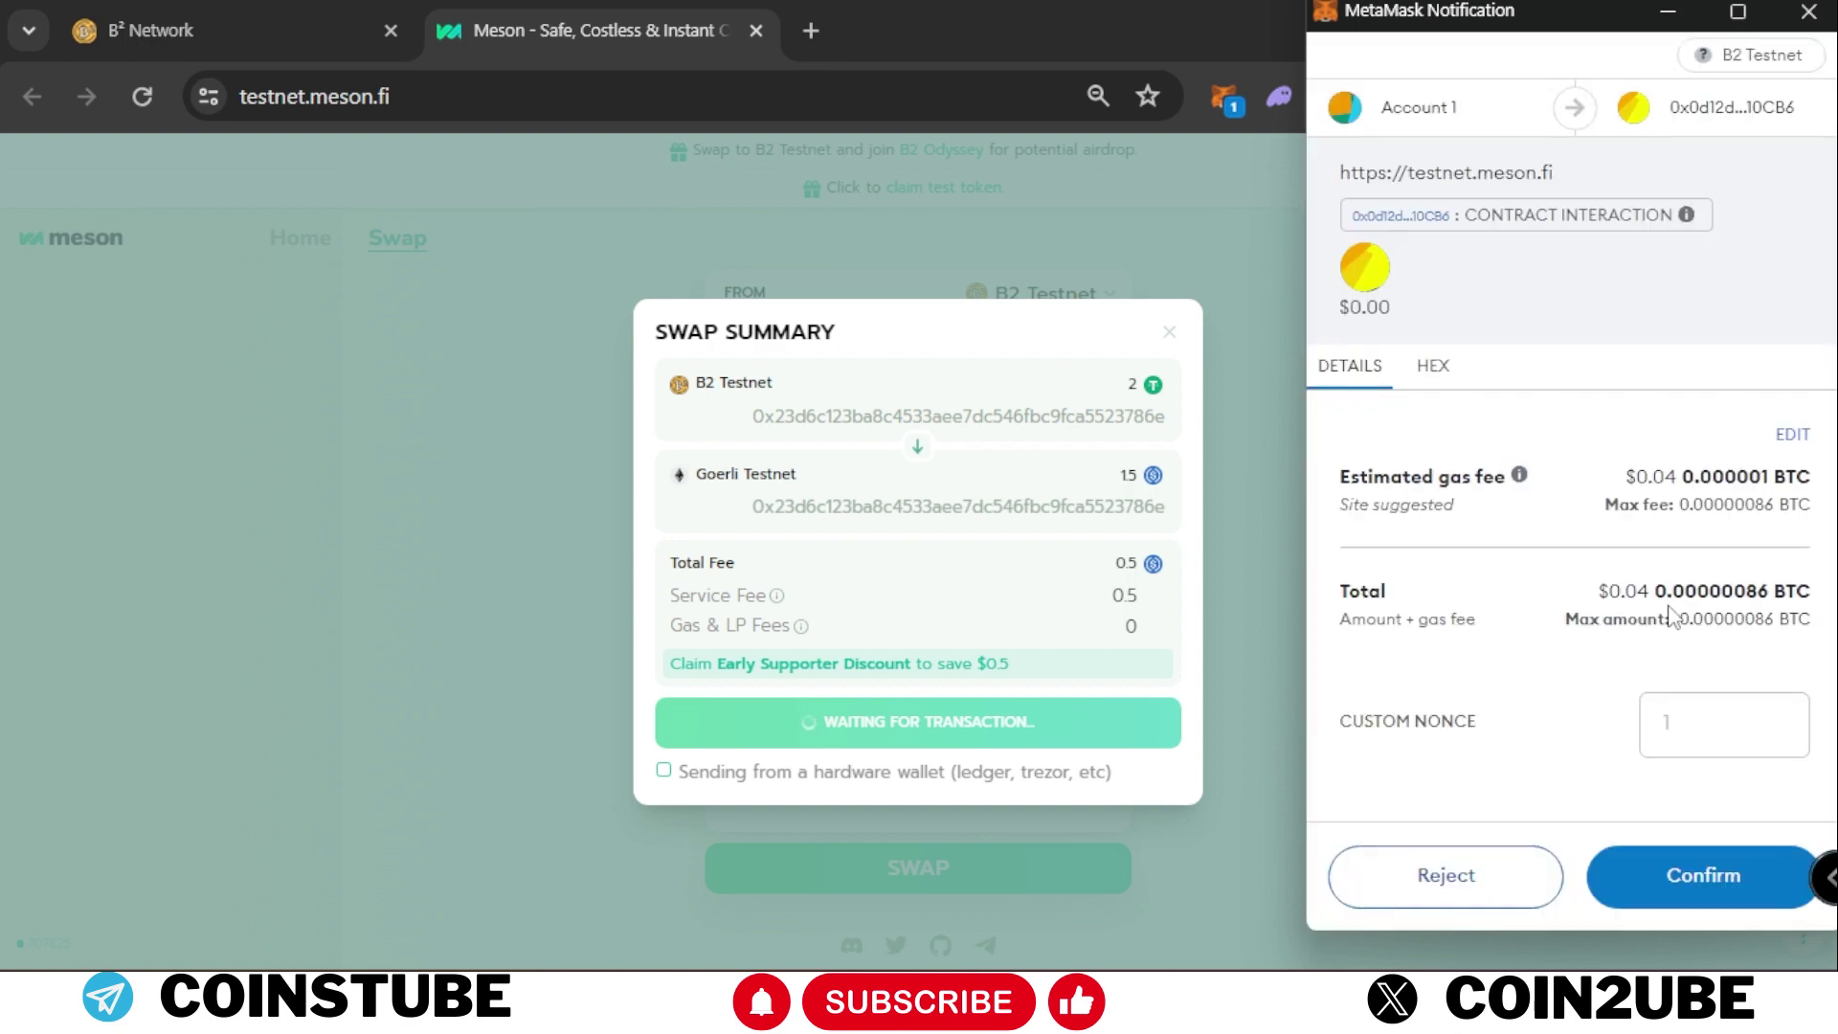
left_click(1685, 879)
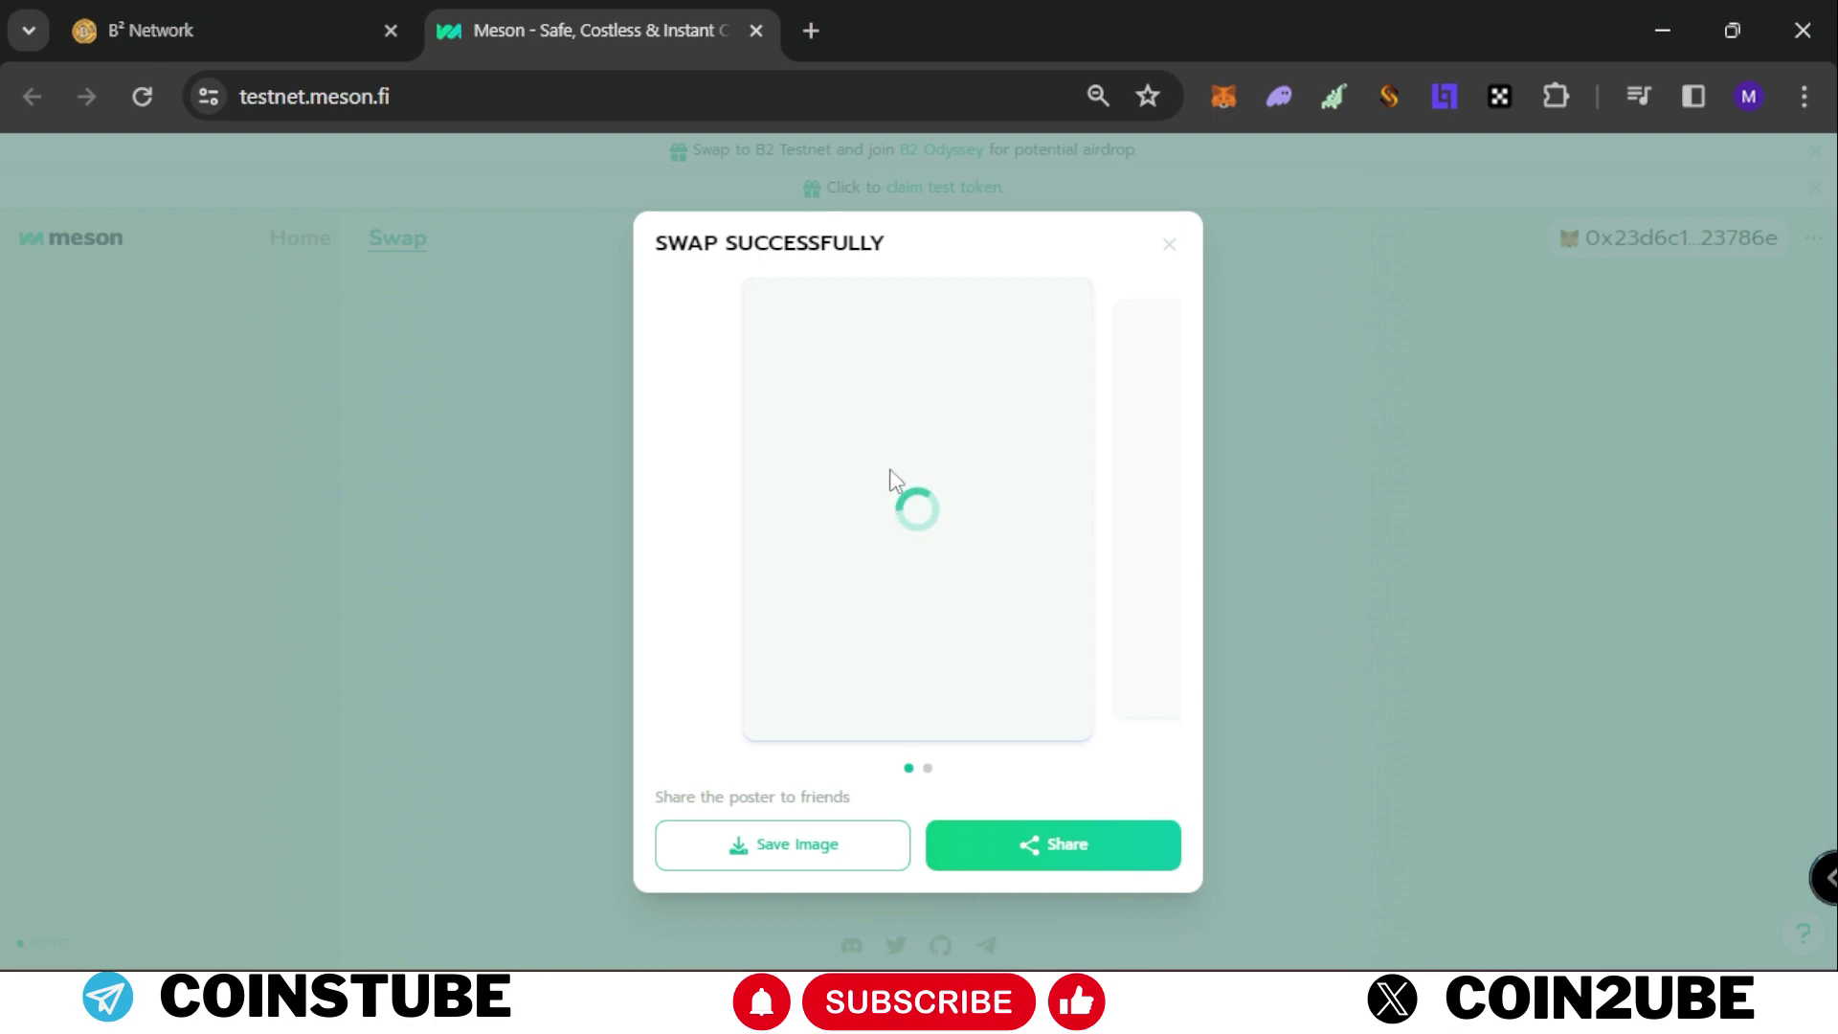
- Close the swap dialog and scroll the B² Network points page to the completed Meson tasks
left_click(1169, 245)
left_click(153, 30)
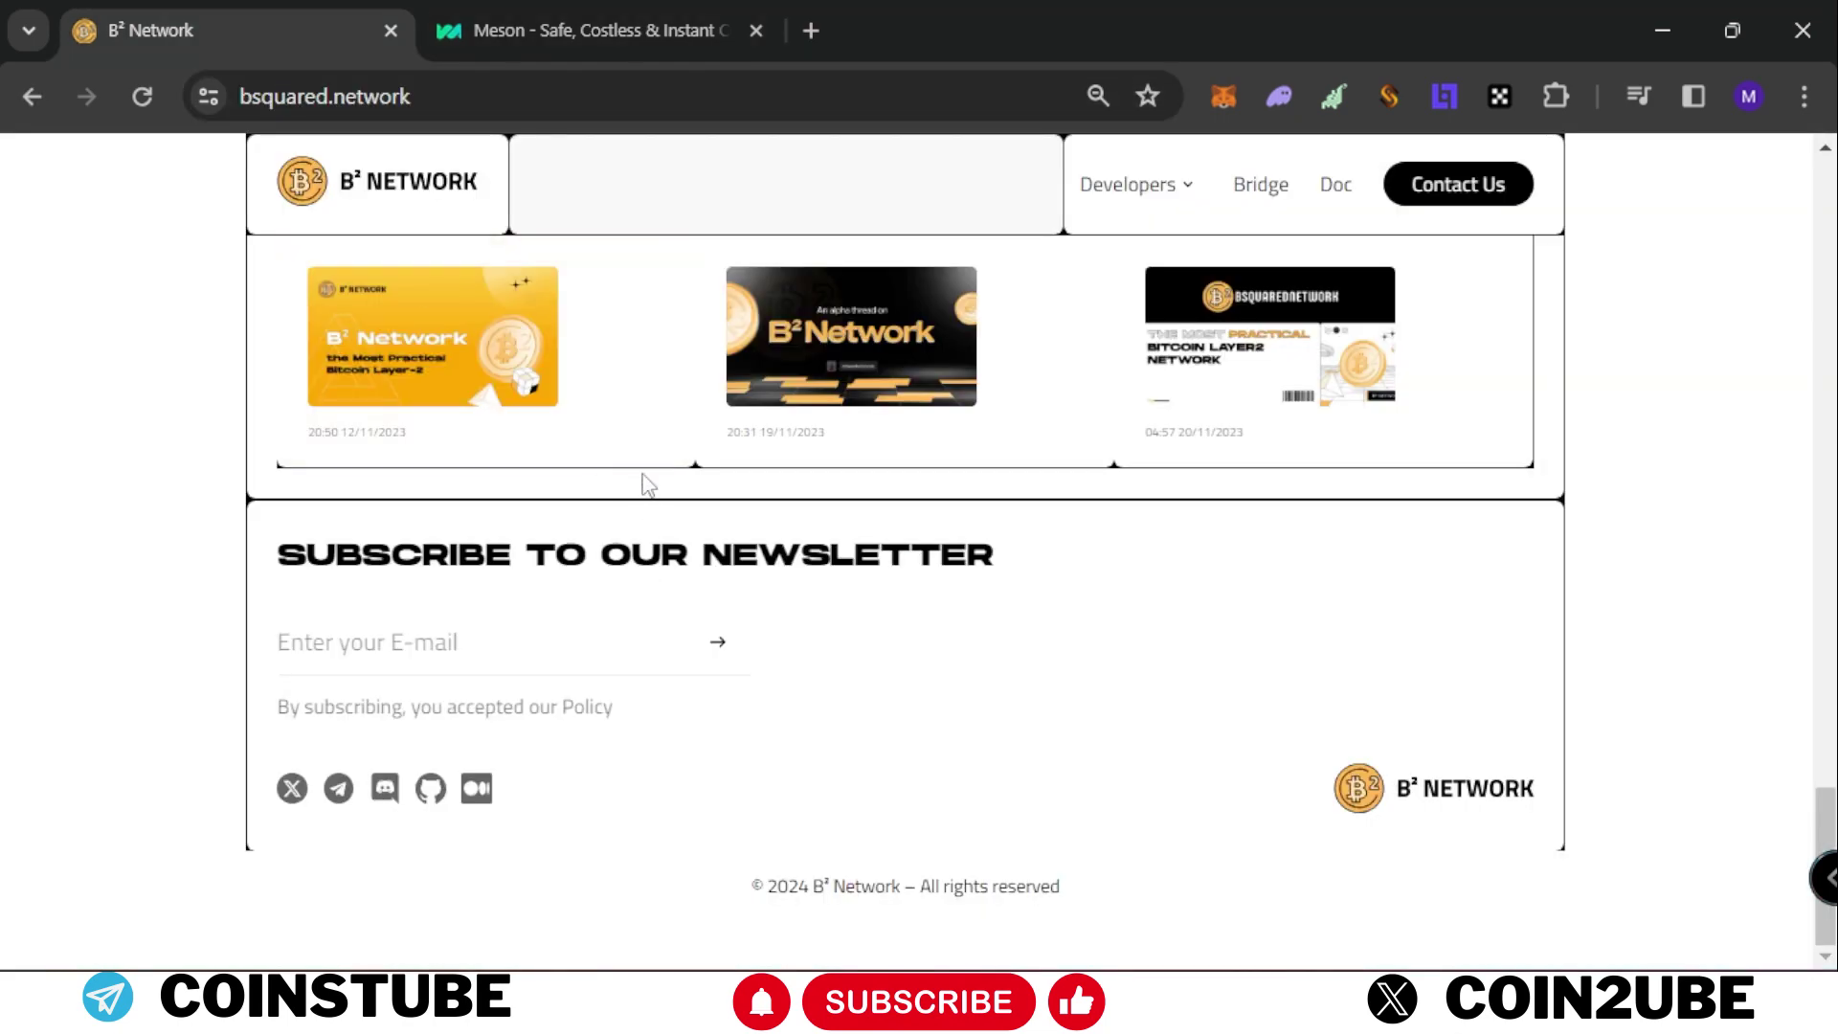
scroll(644, 479, "up", 10)
scroll(603, 504, "down", 3)
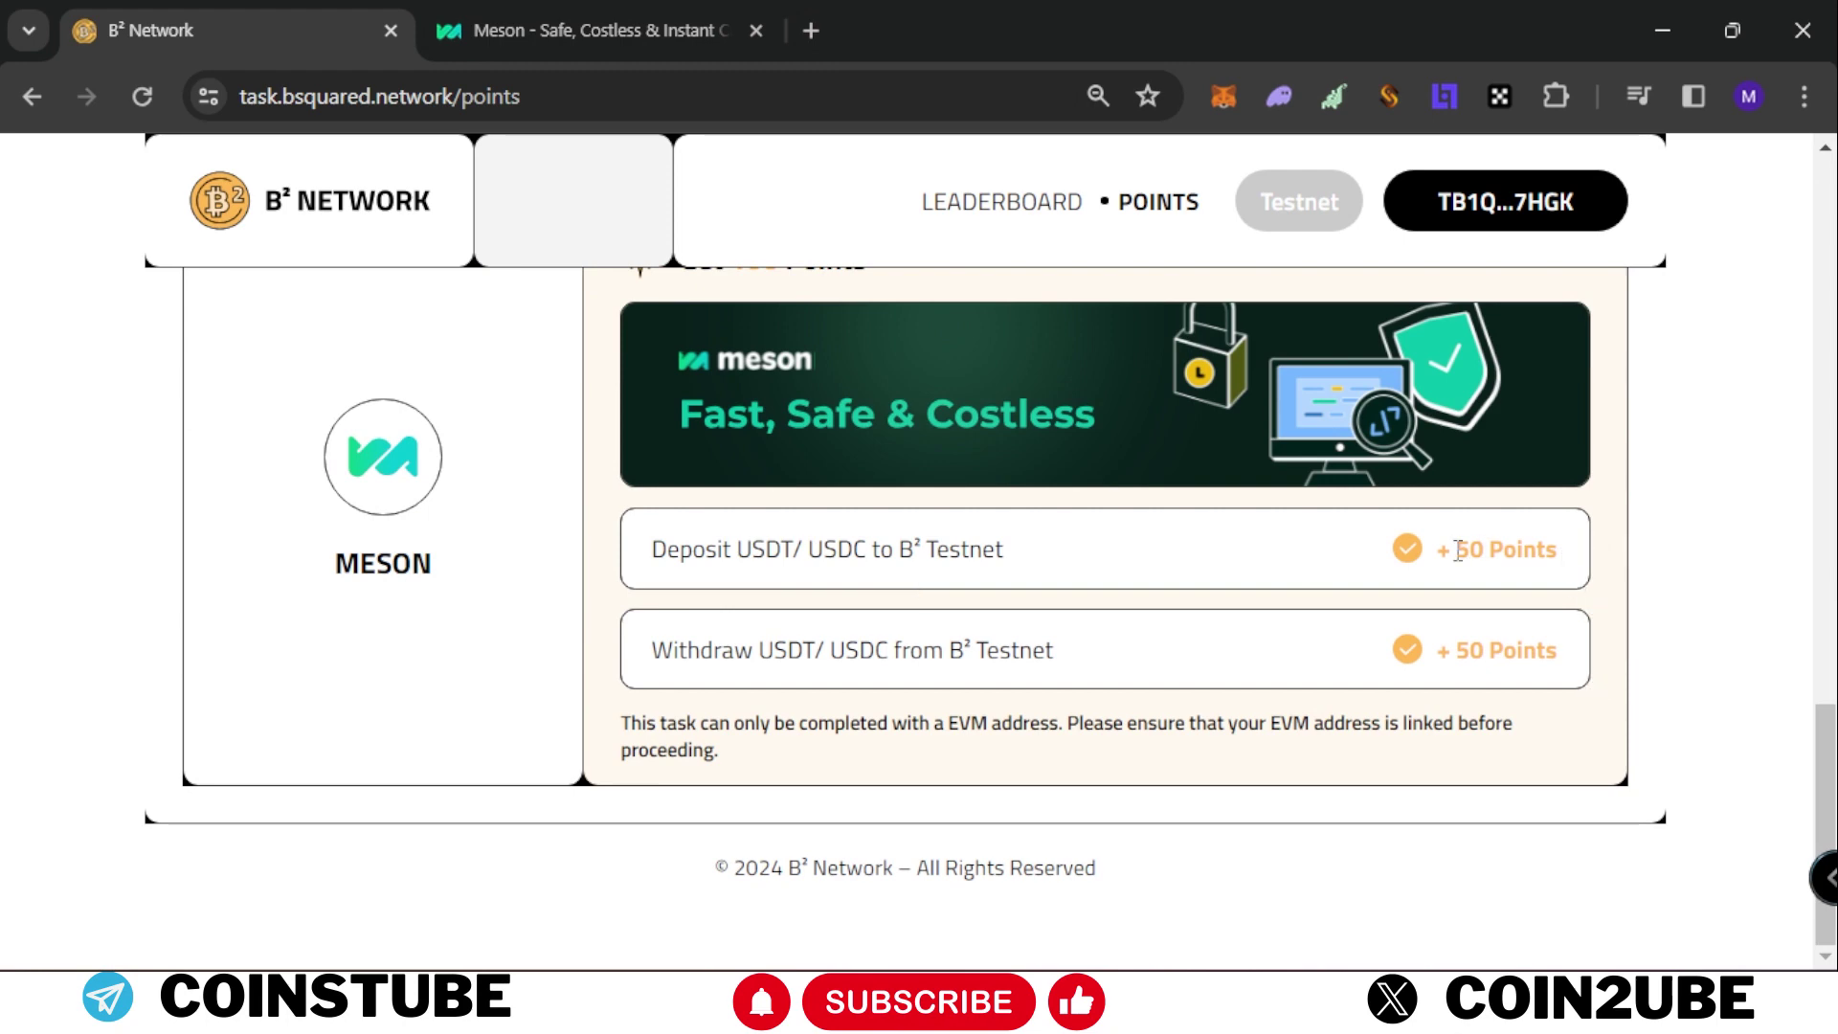
scroll(1458, 551, "up", 2)
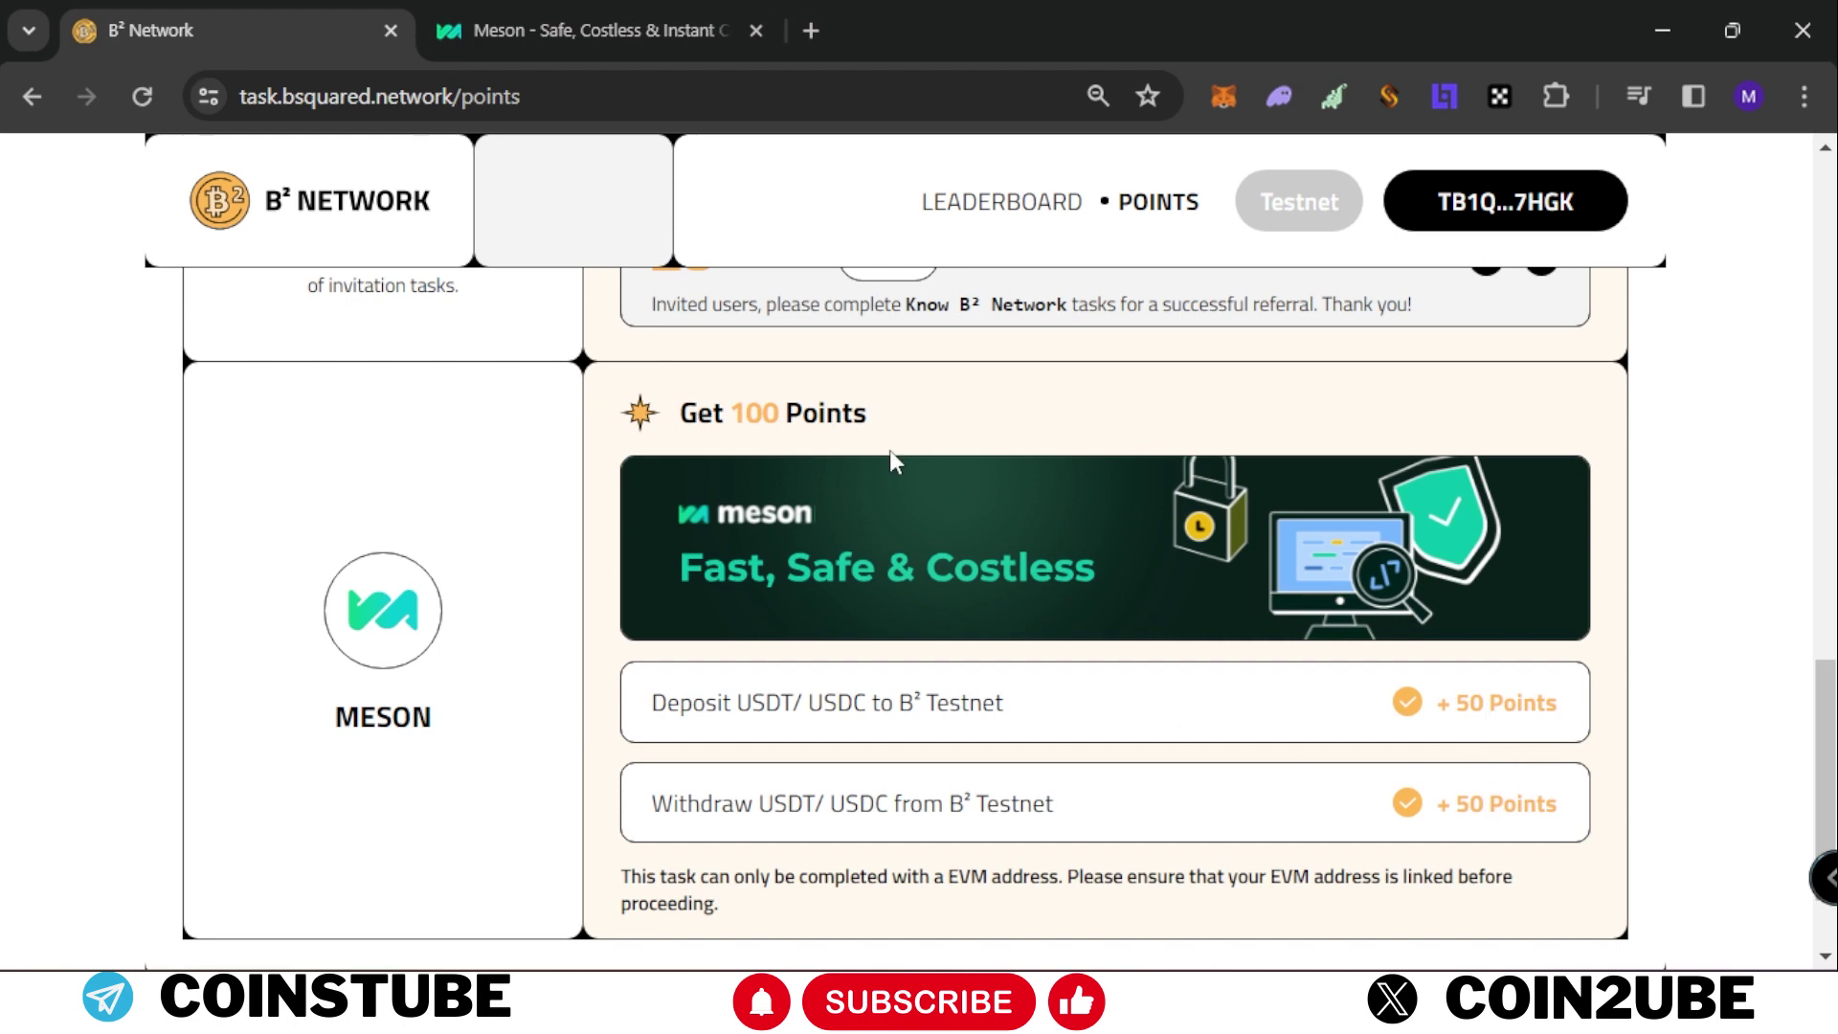
- Open the CoinTube Official Airdrop Channel and read the Linea inscriptions post and its supply amount
left_click(1258, 1005)
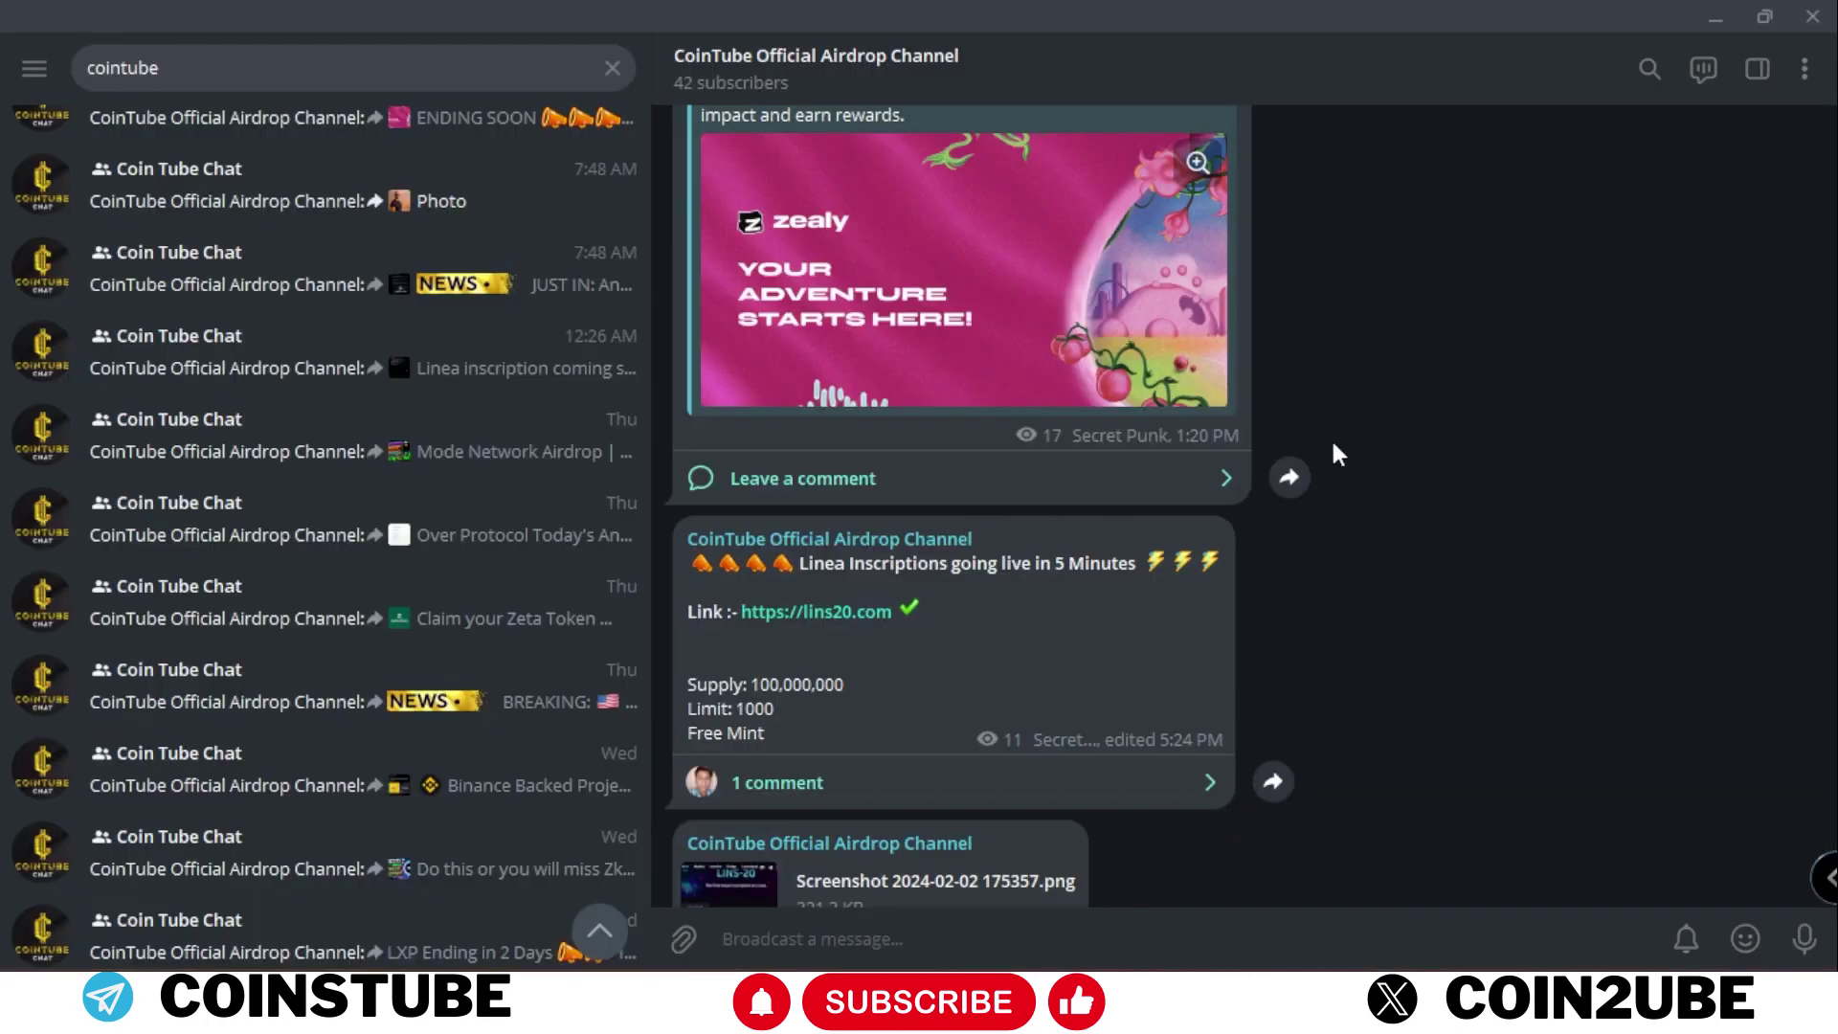
scroll(1432, 490, "down", 2)
scroll(1364, 498, "up", 3)
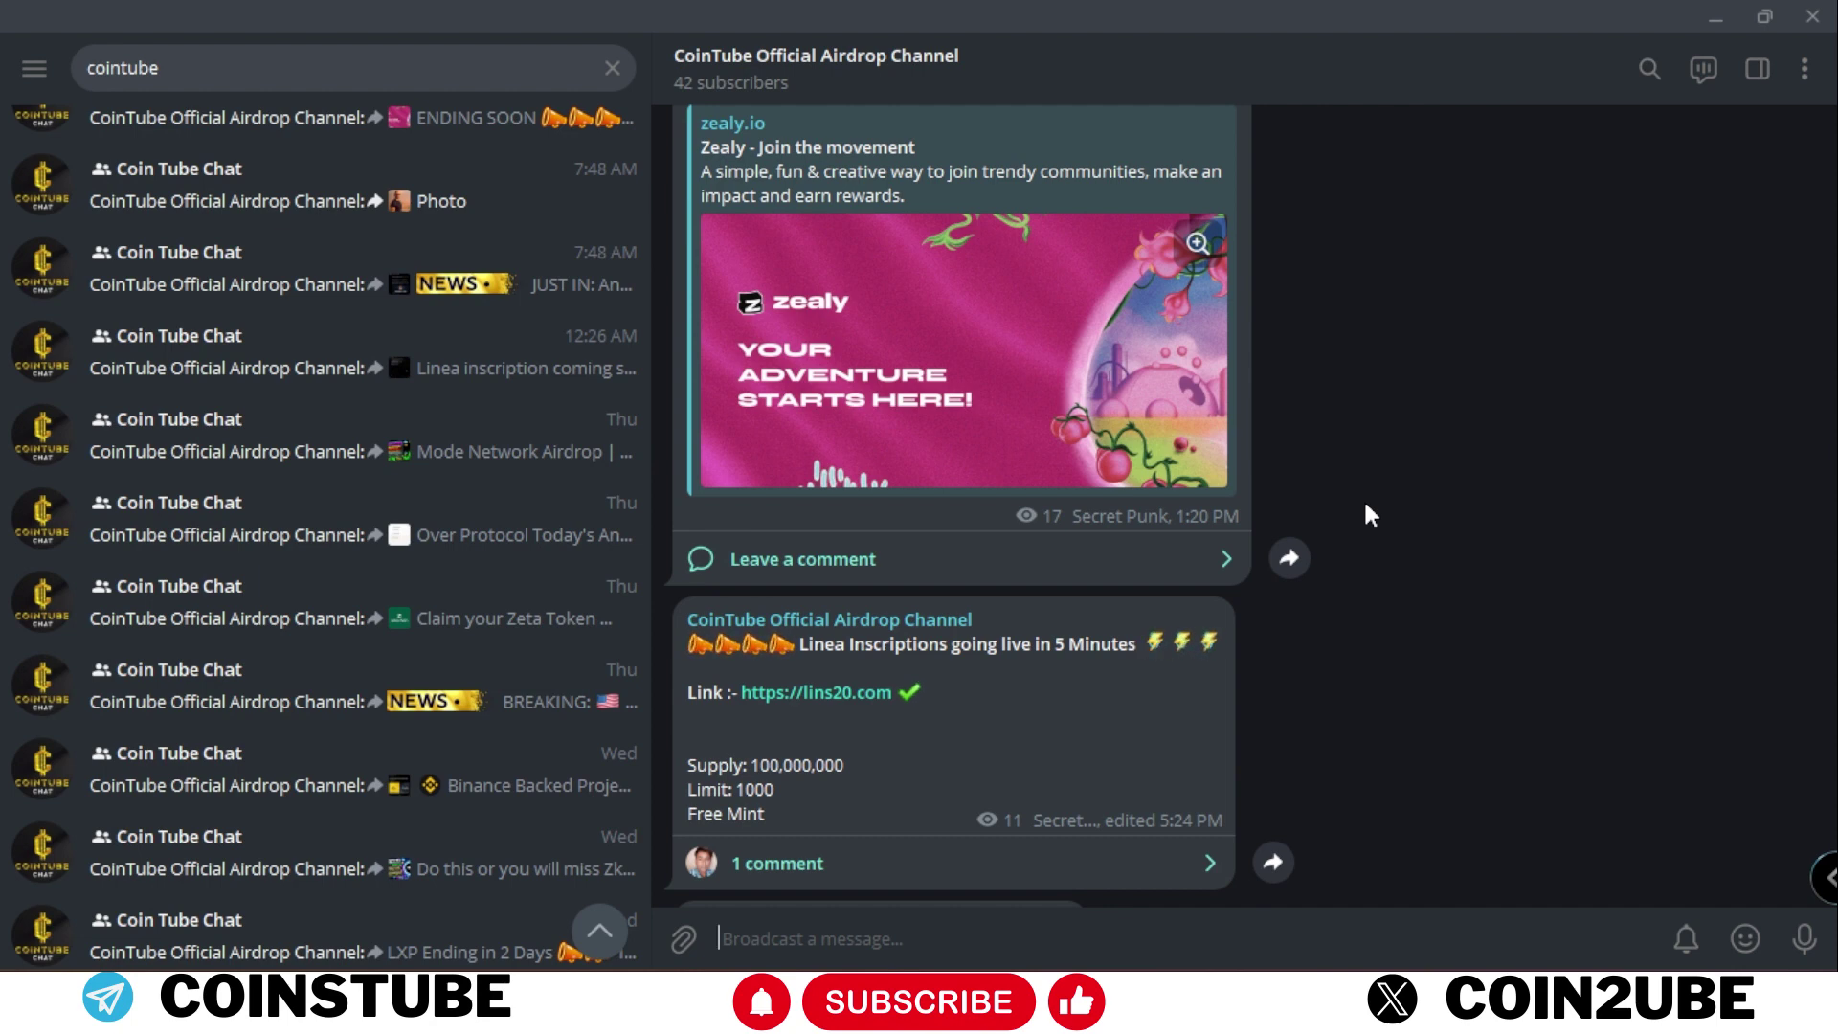
scroll(1363, 498, "down", 2)
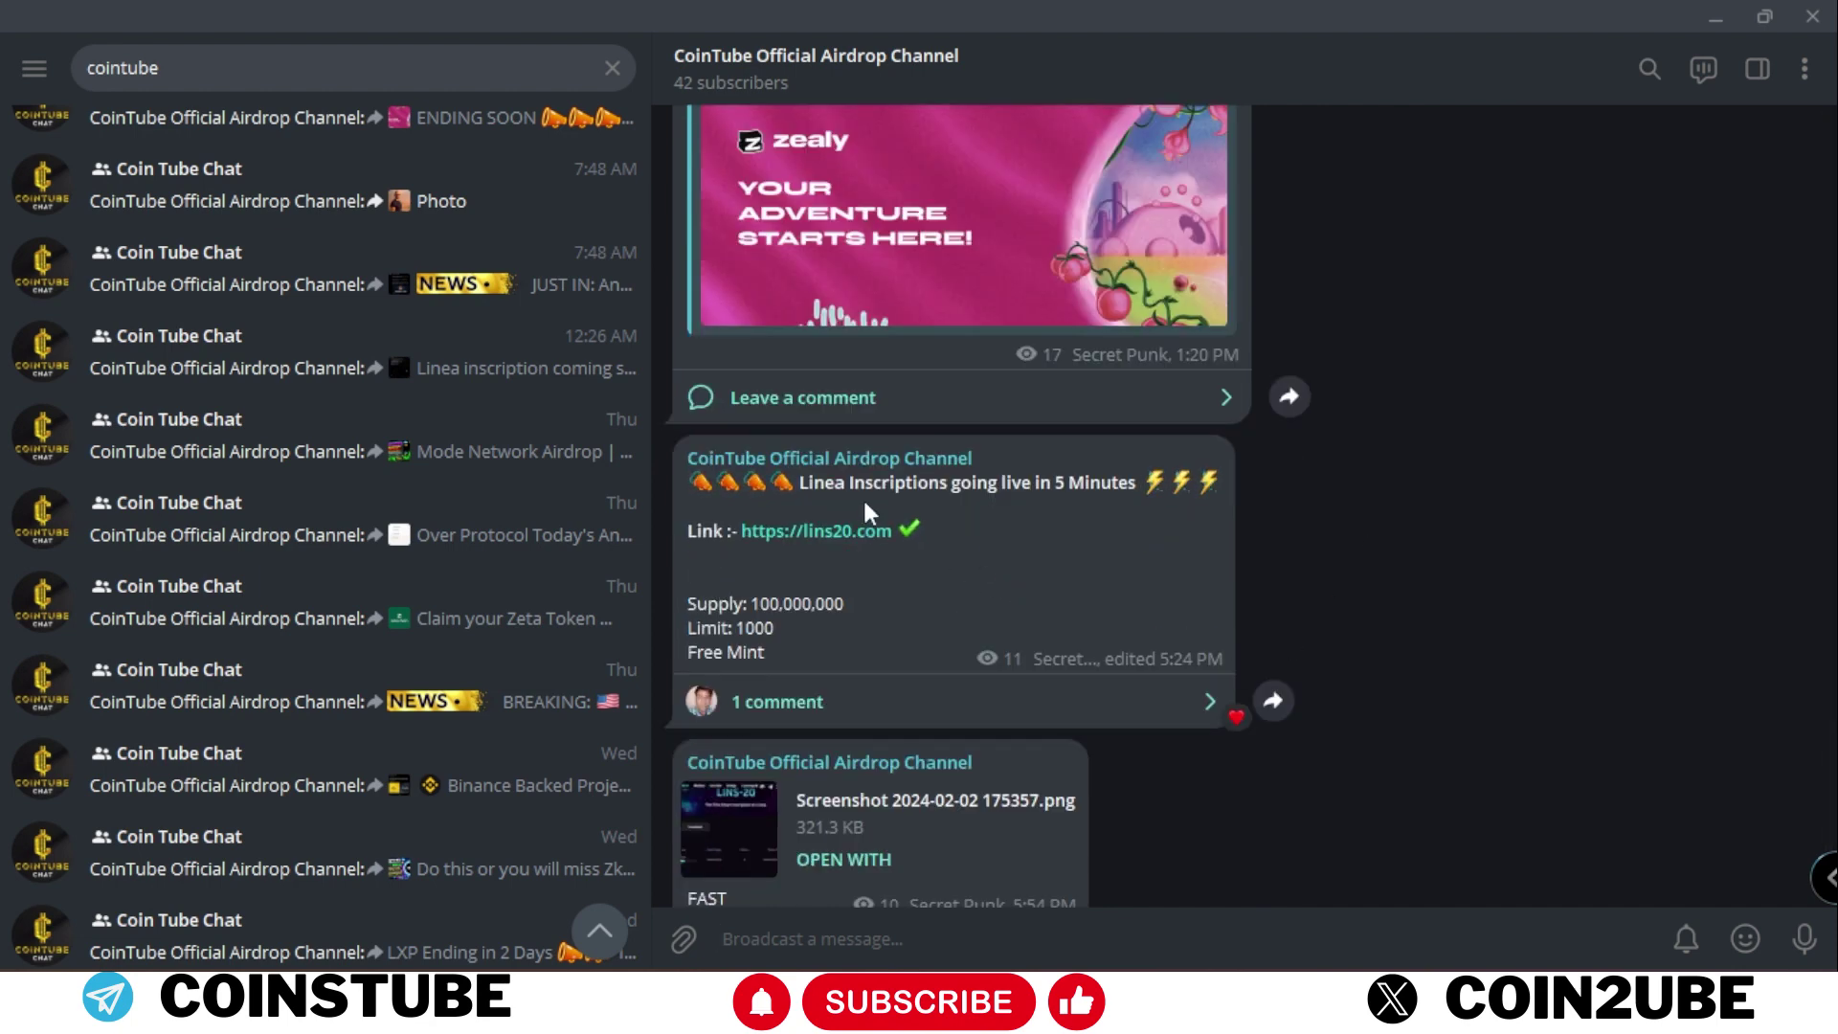
left_click_drag(877, 482, 1031, 484)
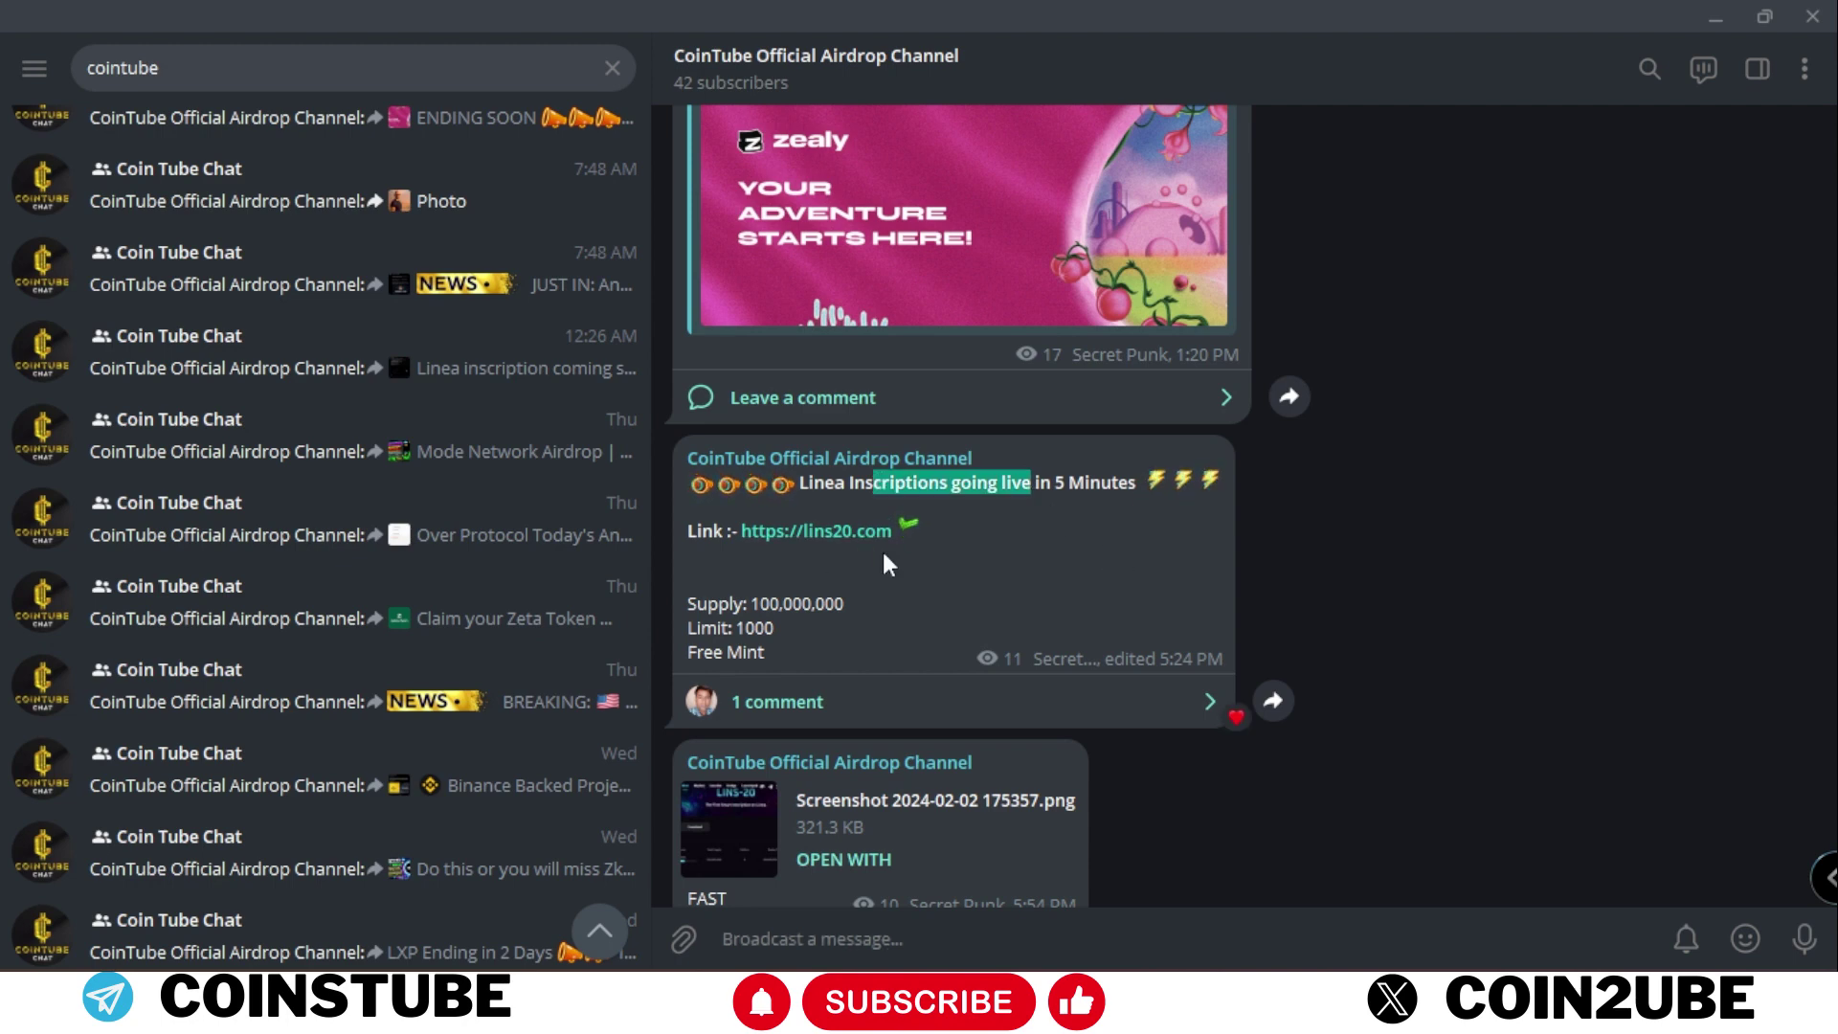
mouse_move(759, 603)
left_mouse_down()
mouse_move(936, 644)
mouse_move(771, 634)
left_mouse_up()
left_click(770, 635)
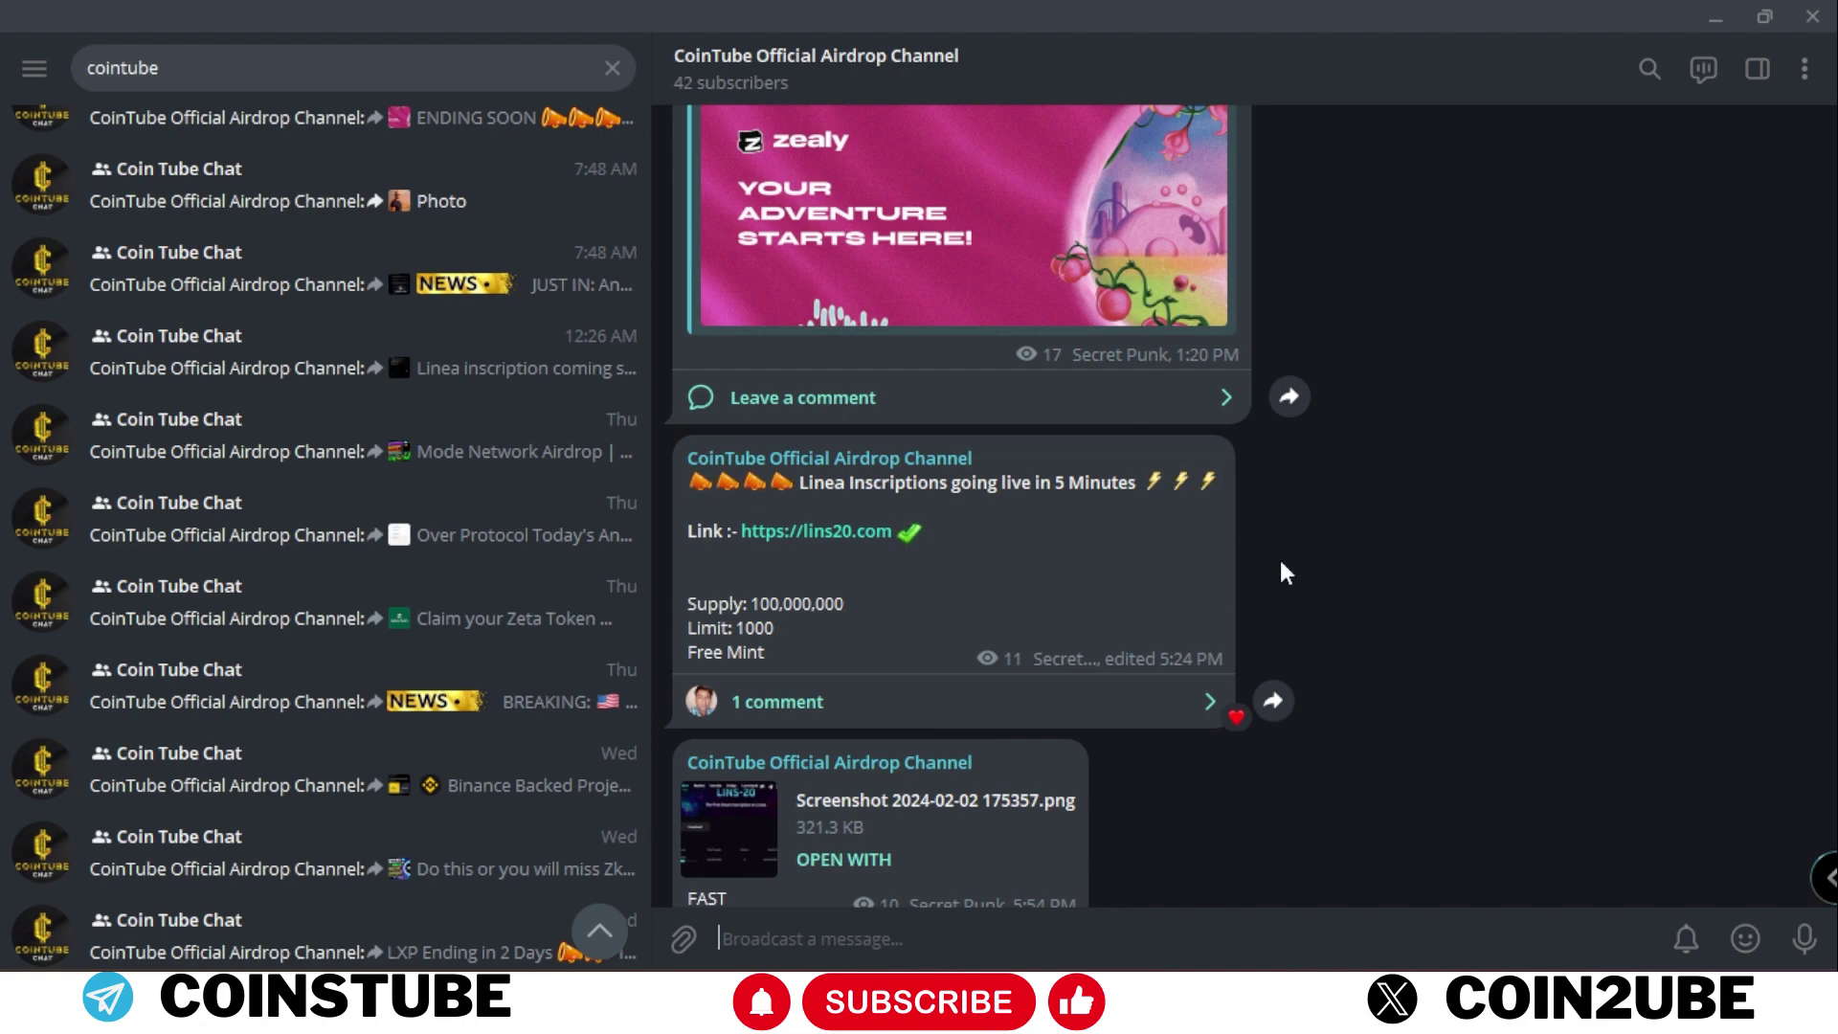
- Scroll back through the channel history to the Mode Network Airdrop announcement
scroll(1279, 556, "up", 3)
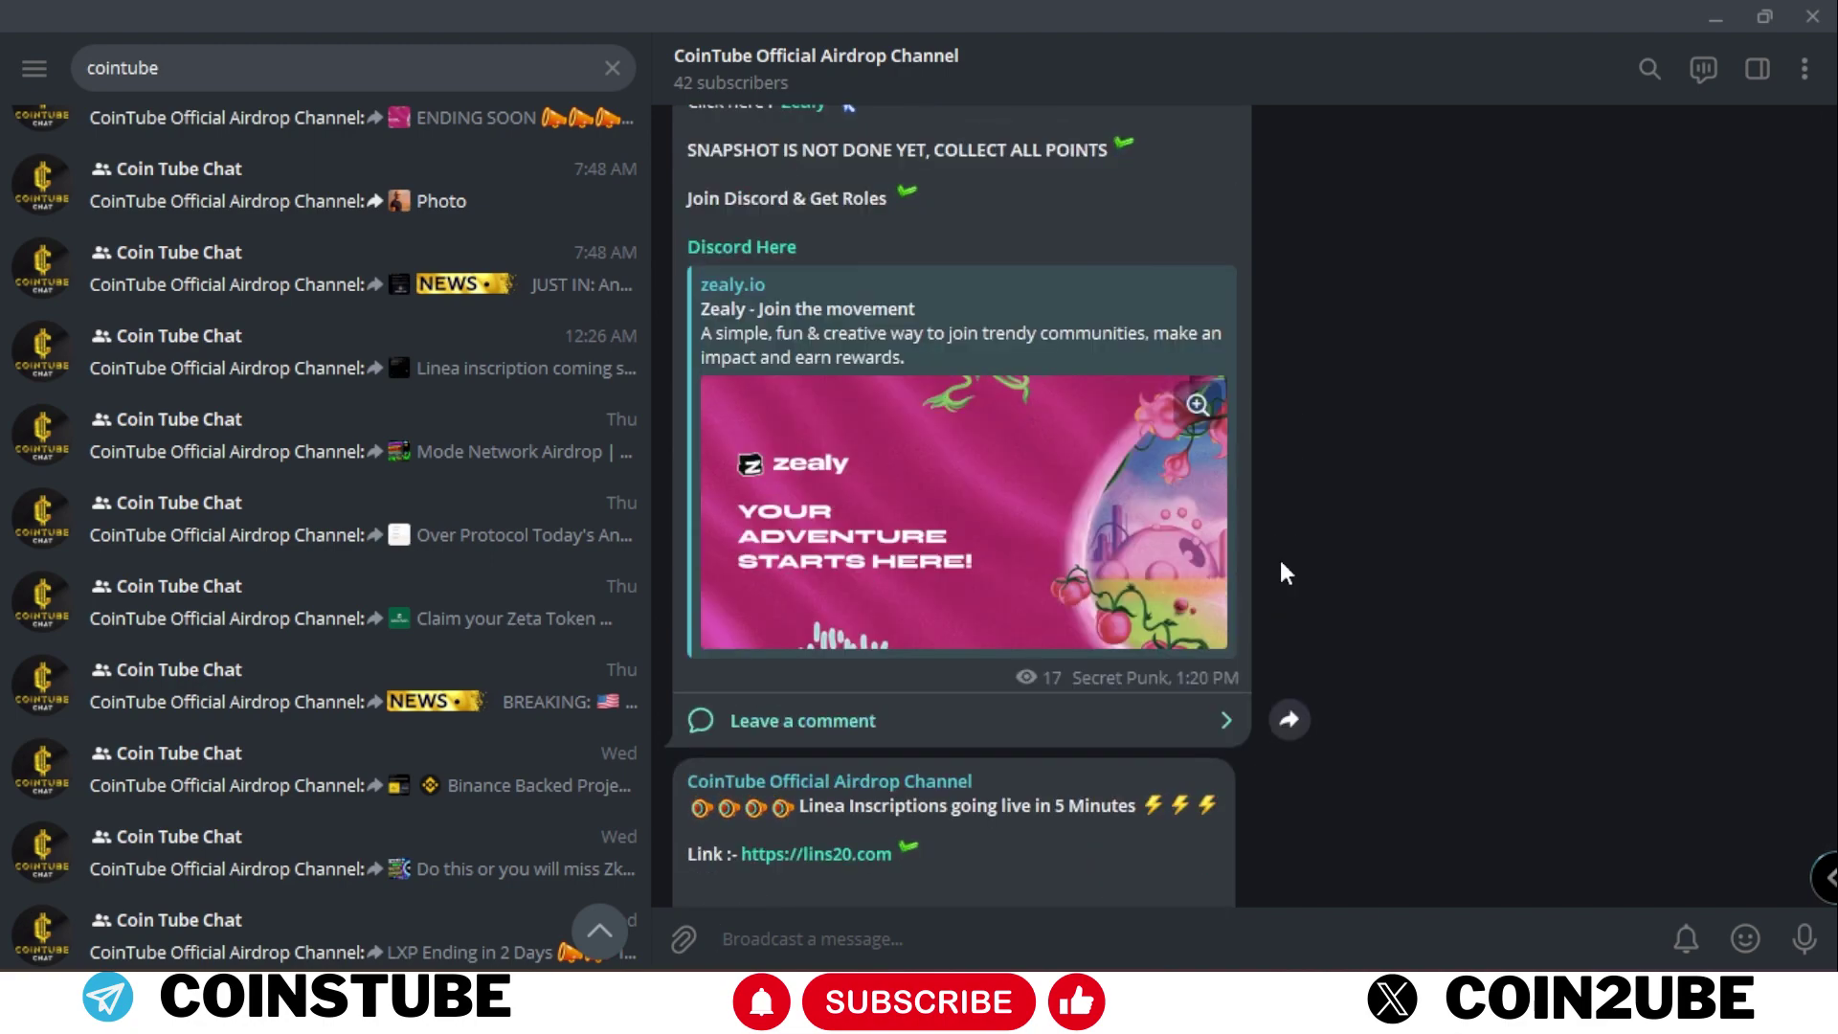
scroll(1279, 572, "up", 4)
scroll(1026, 580, "down", 2)
scroll(1331, 583, "up", 7)
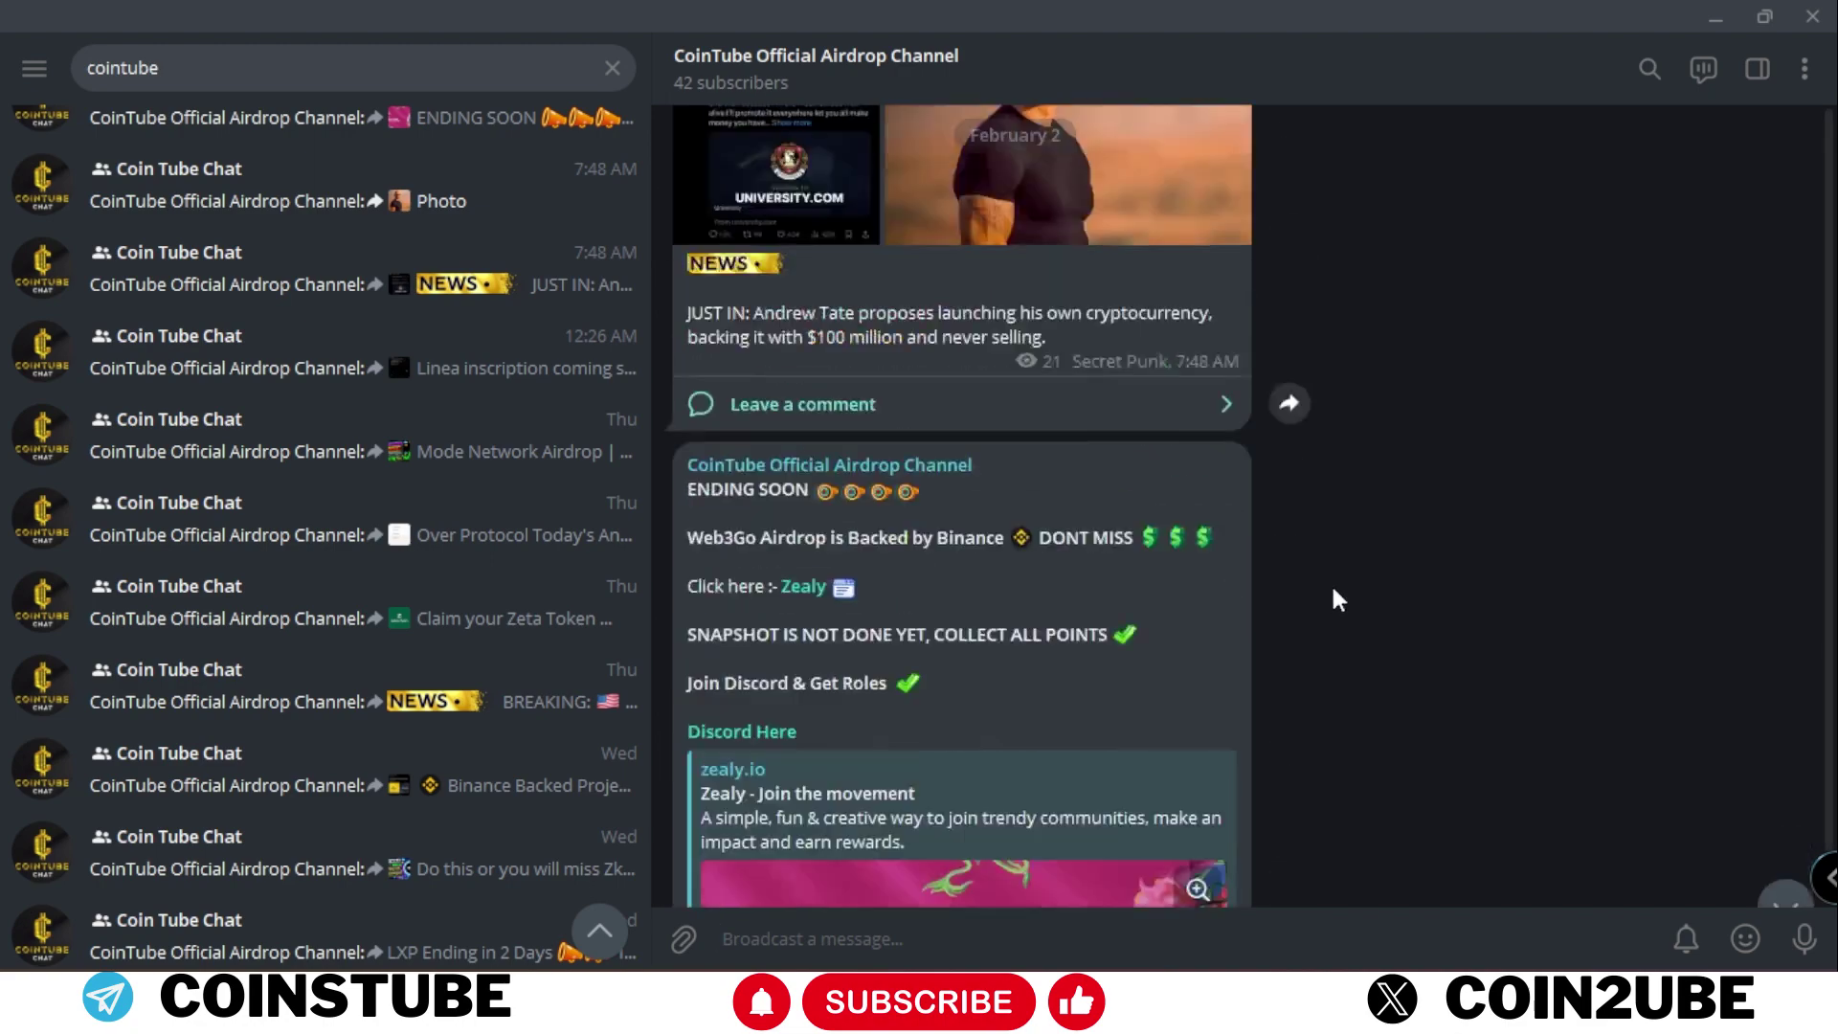
scroll(1138, 575, "up", 4)
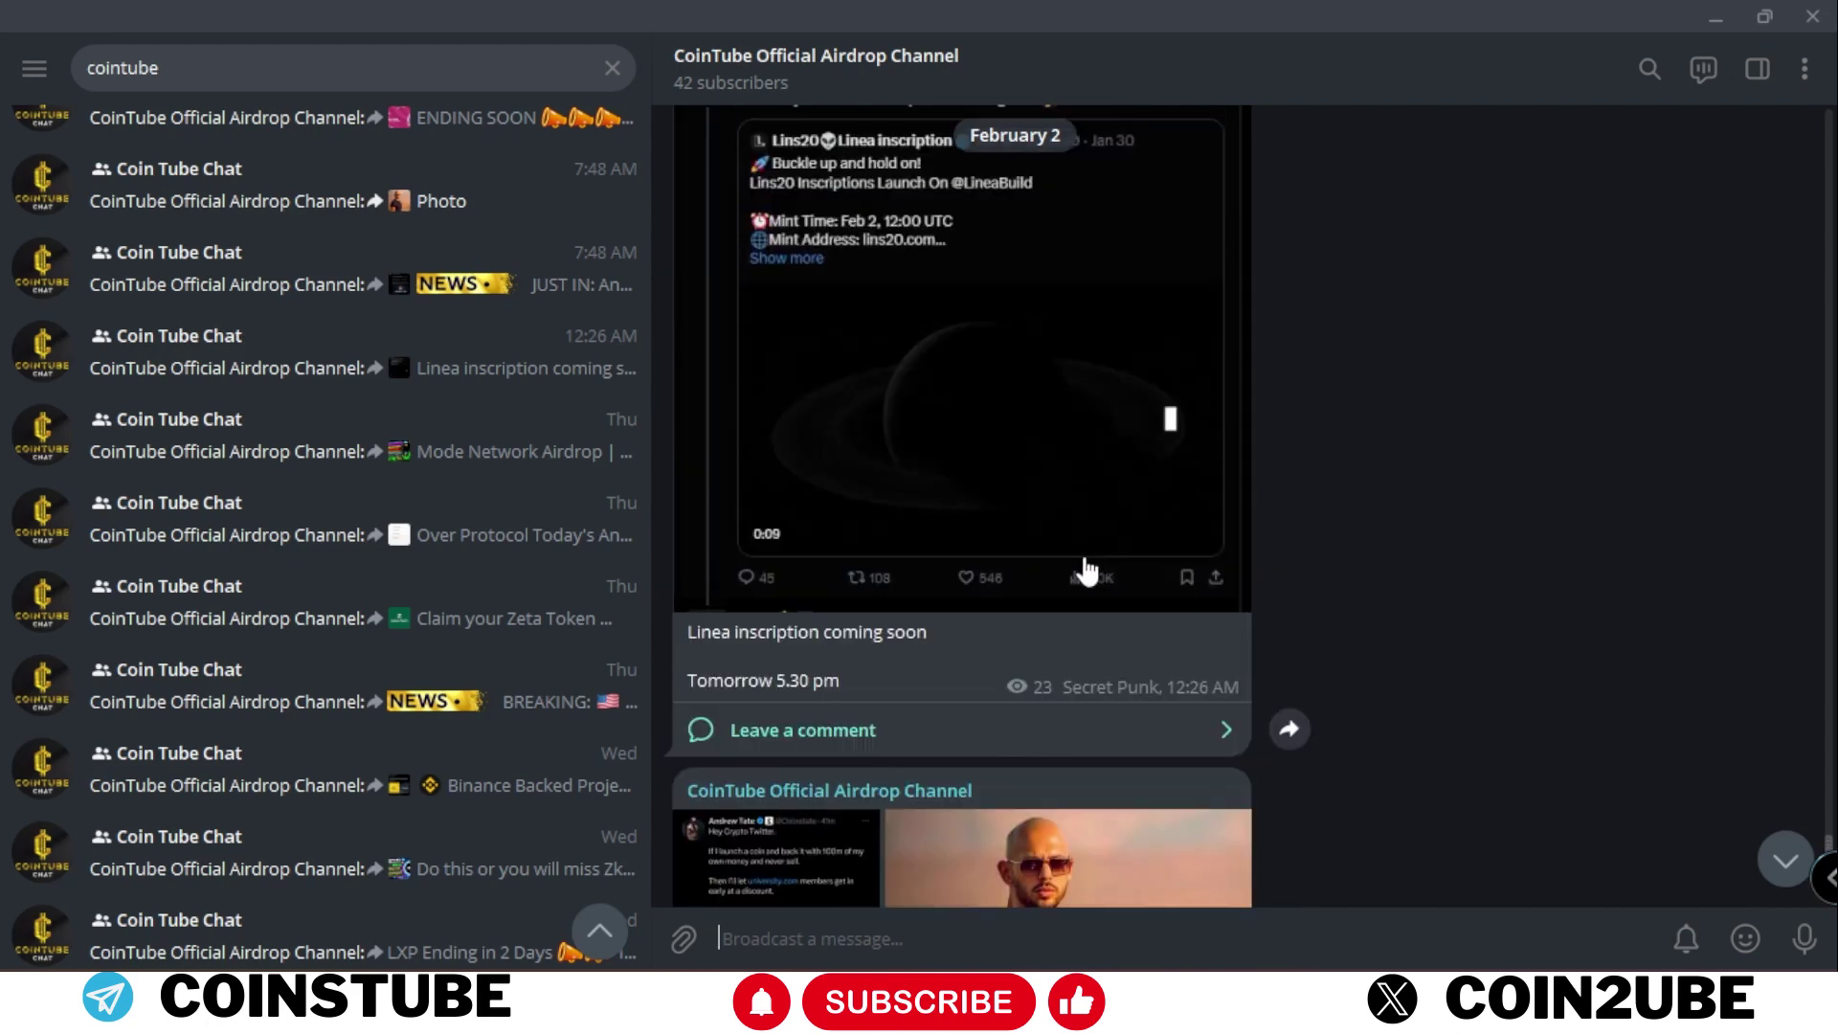
scroll(1035, 560, "up", 5)
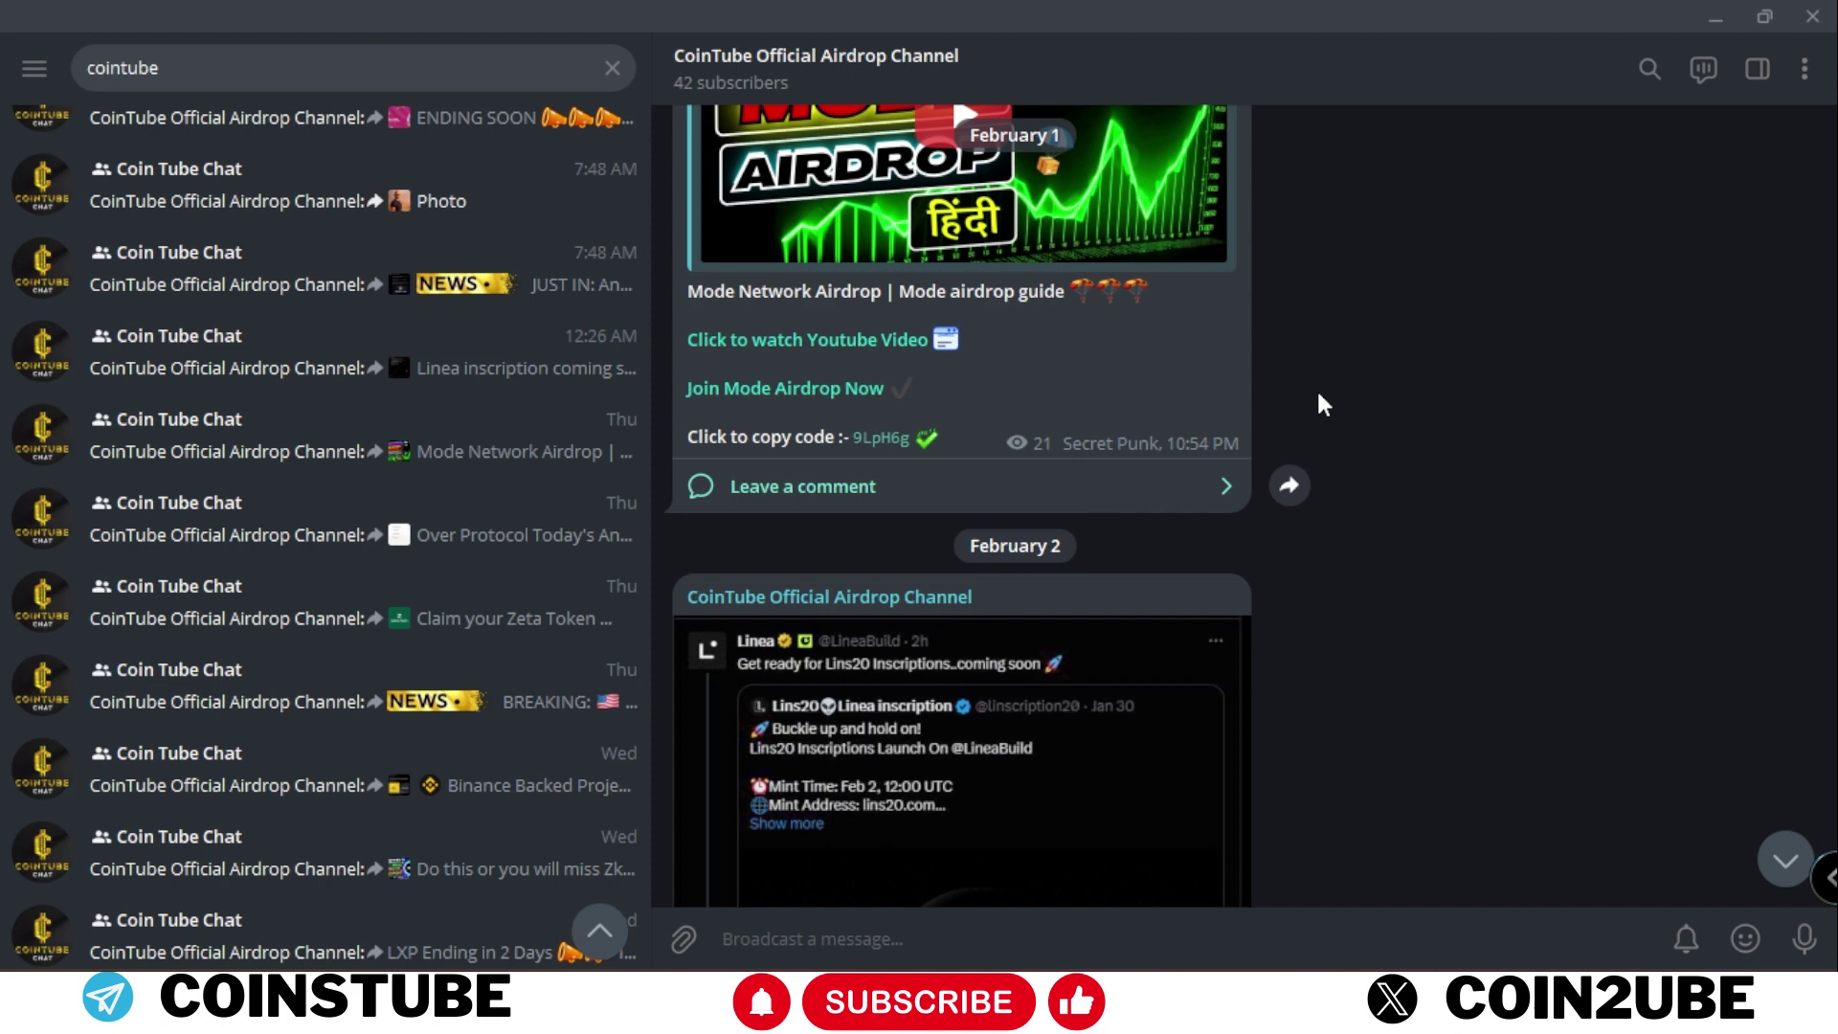
scroll(1318, 394, "up", 2)
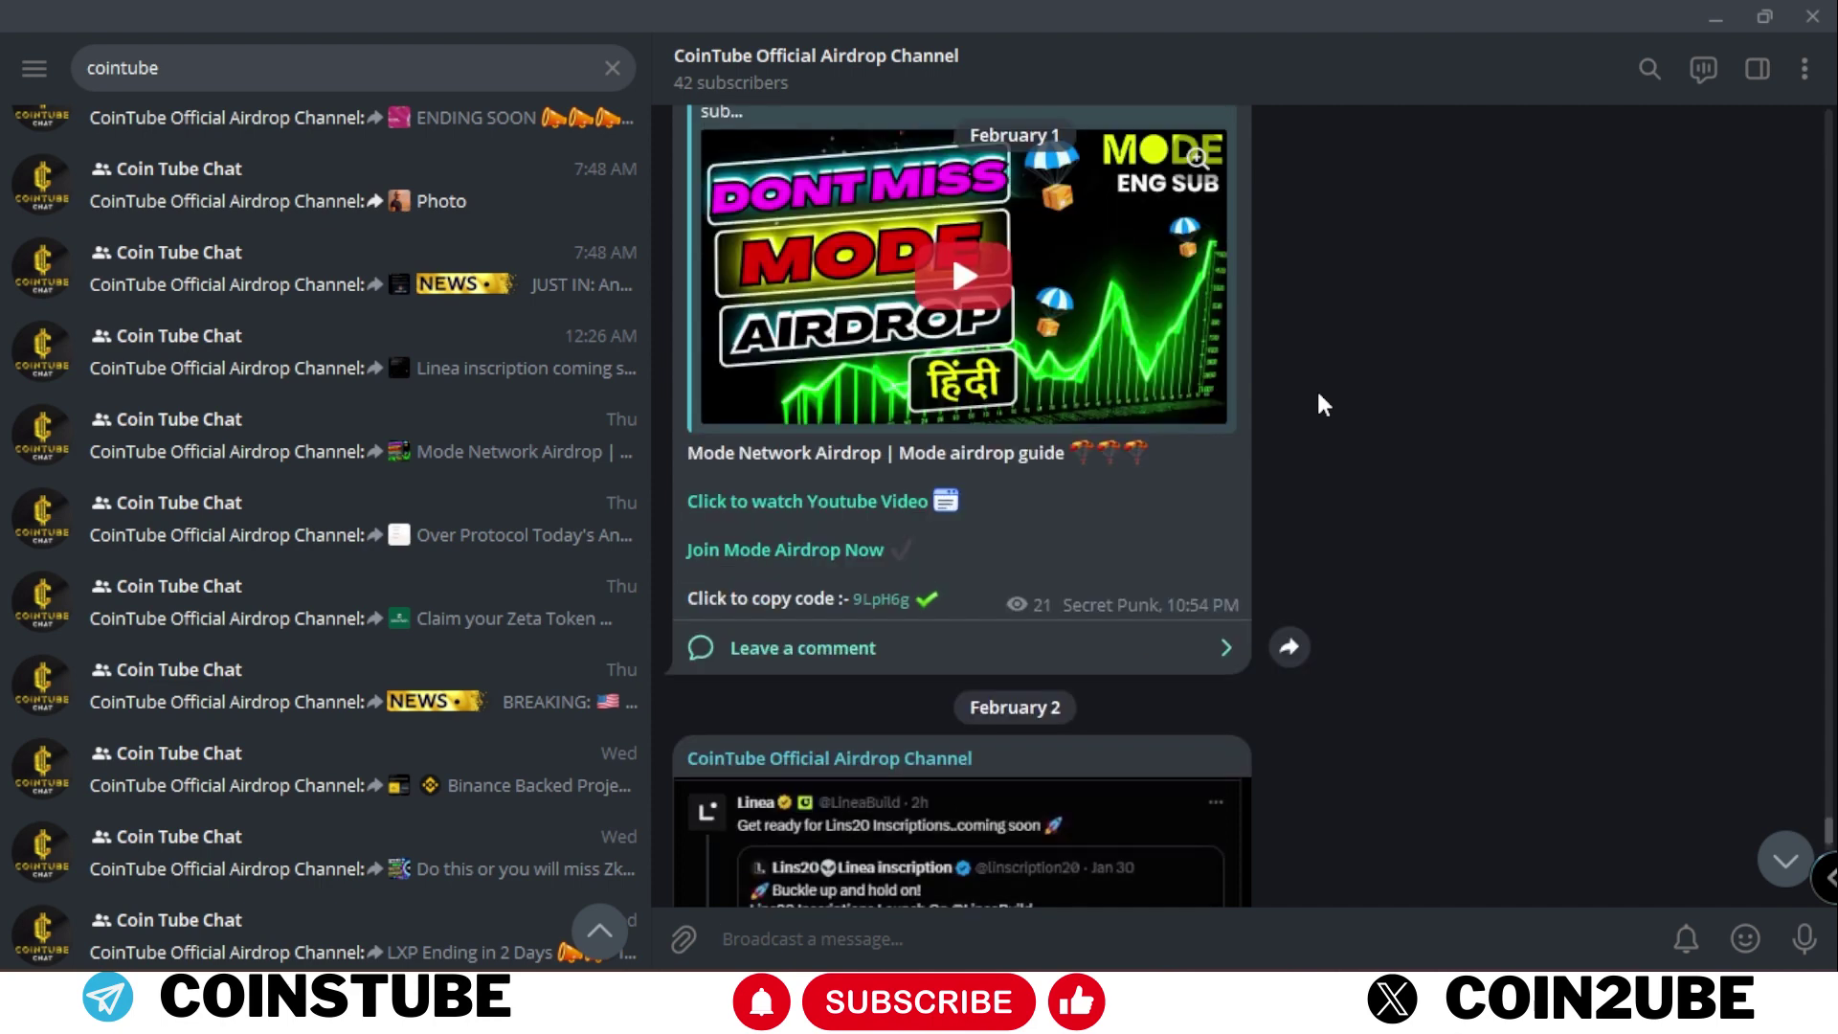